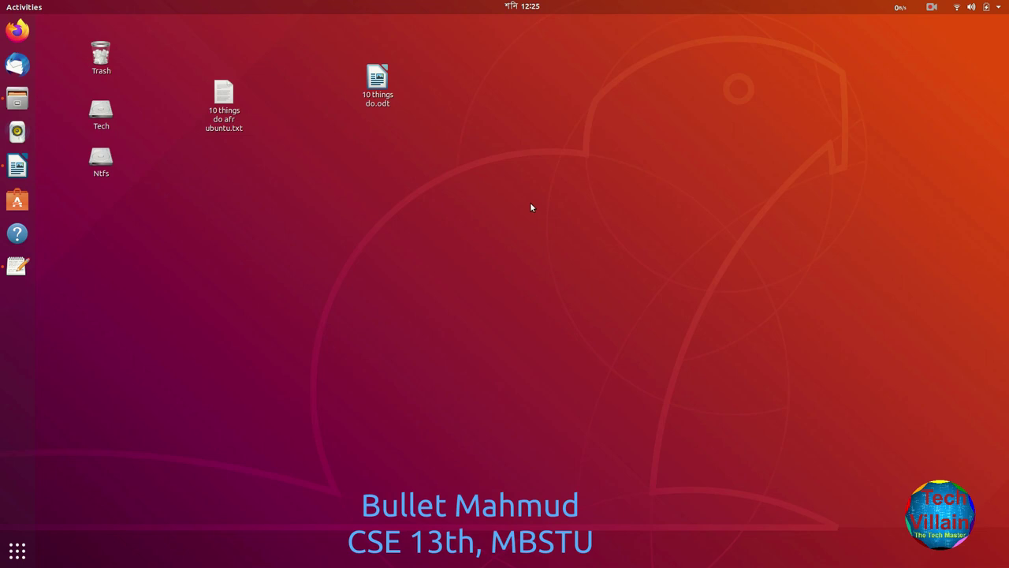
pyautogui.click(16, 550)
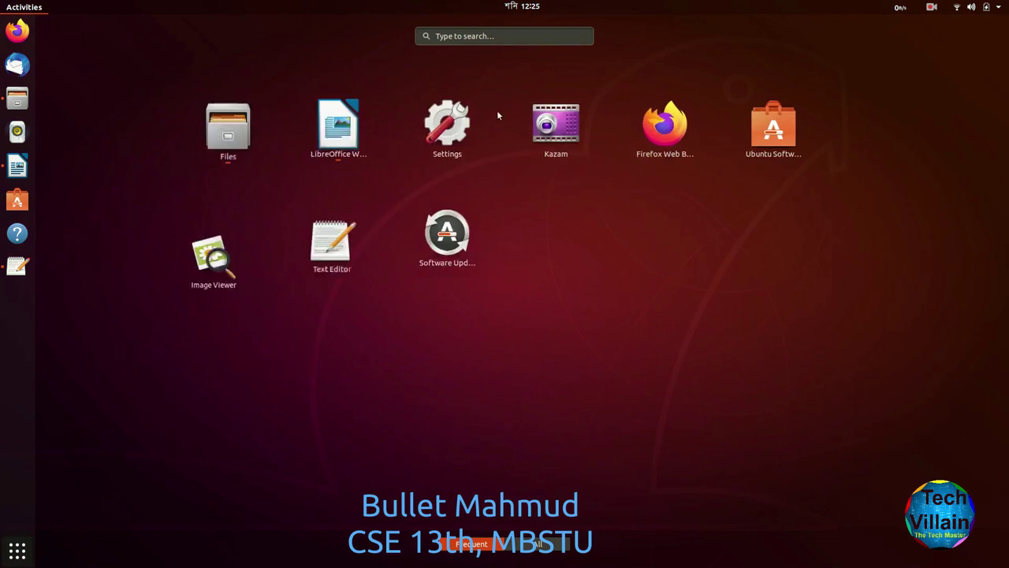
pyautogui.click(477, 35)
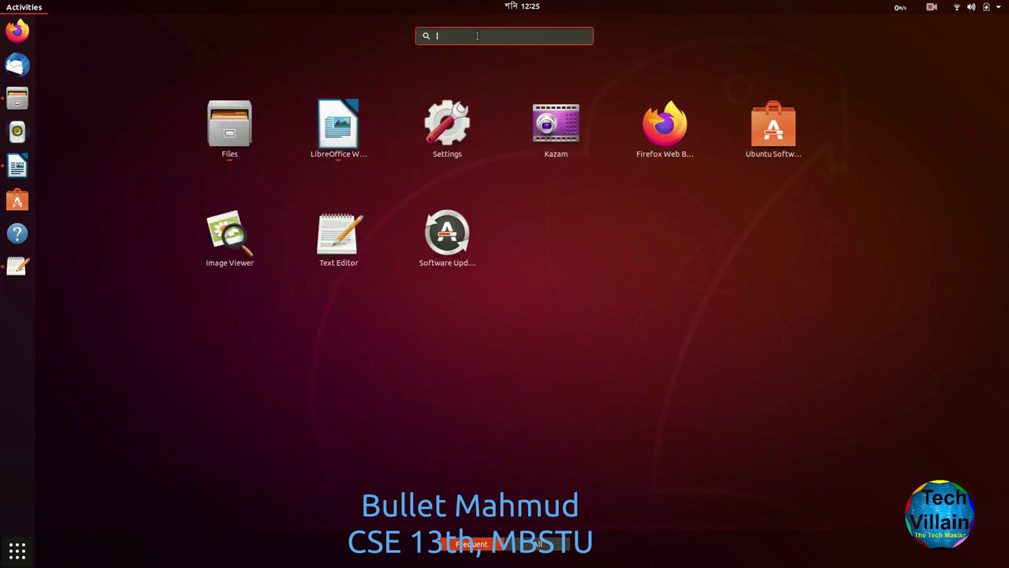
pyautogui.click(17, 550)
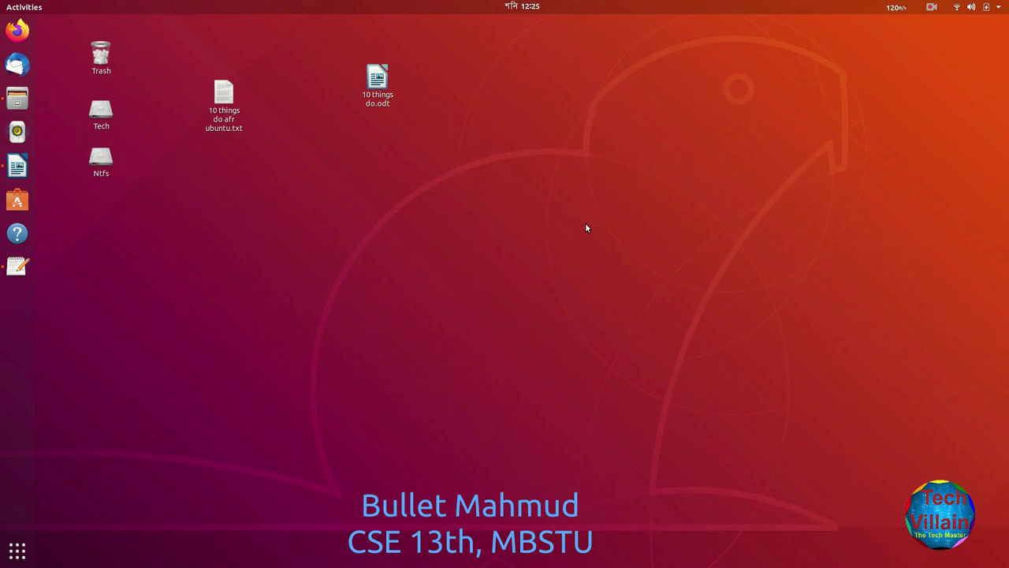
# - Search the activities overview for "settings" and open the Settings application
pyautogui.press('super')
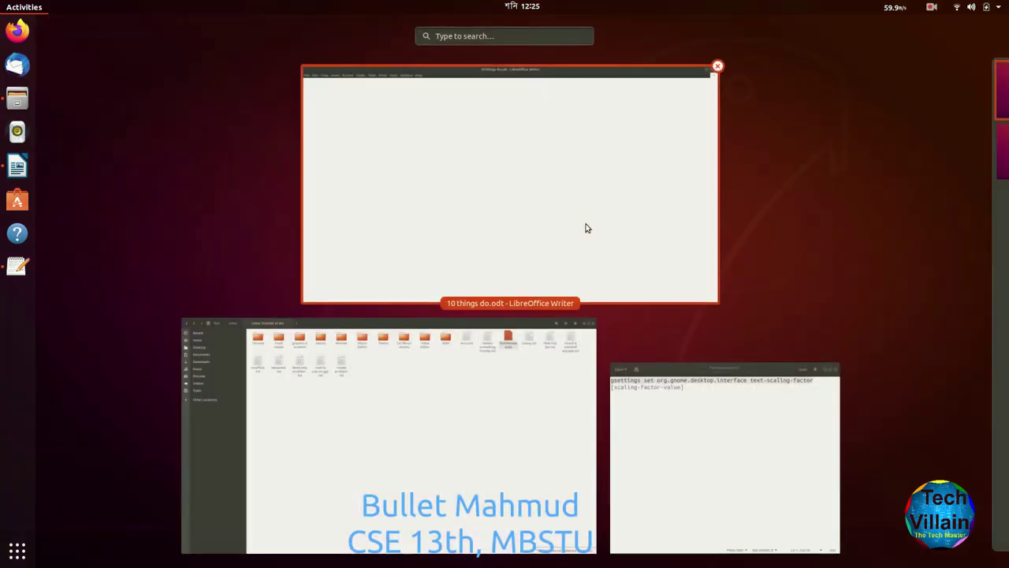
pyautogui.click(526, 35)
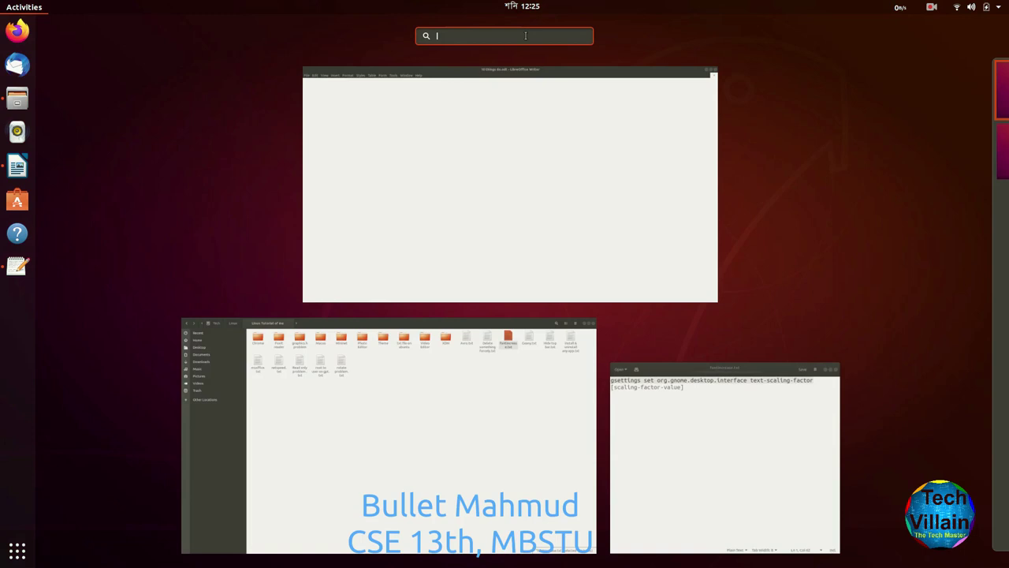
pyautogui.write('settin')
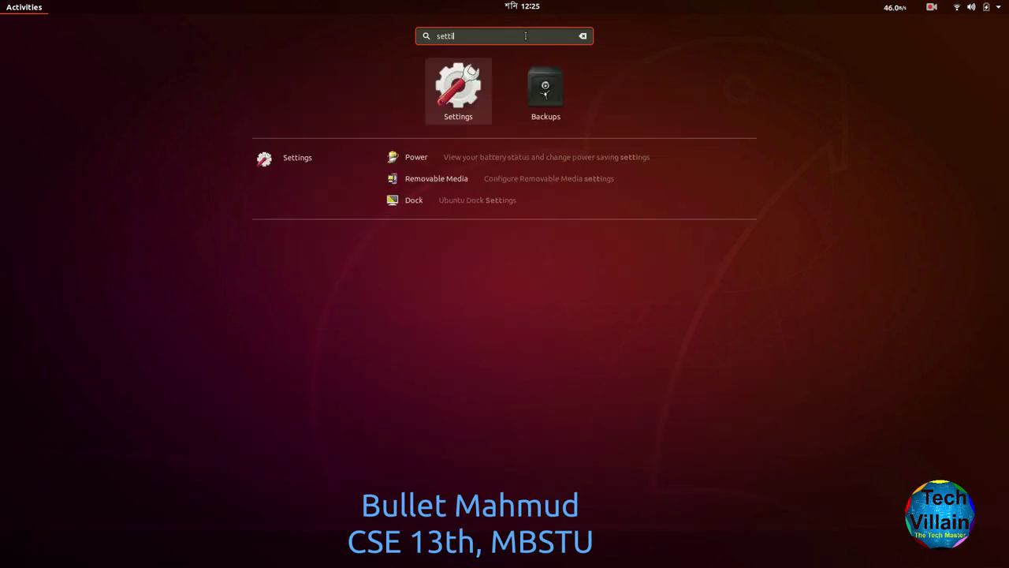
pyautogui.write('gs')
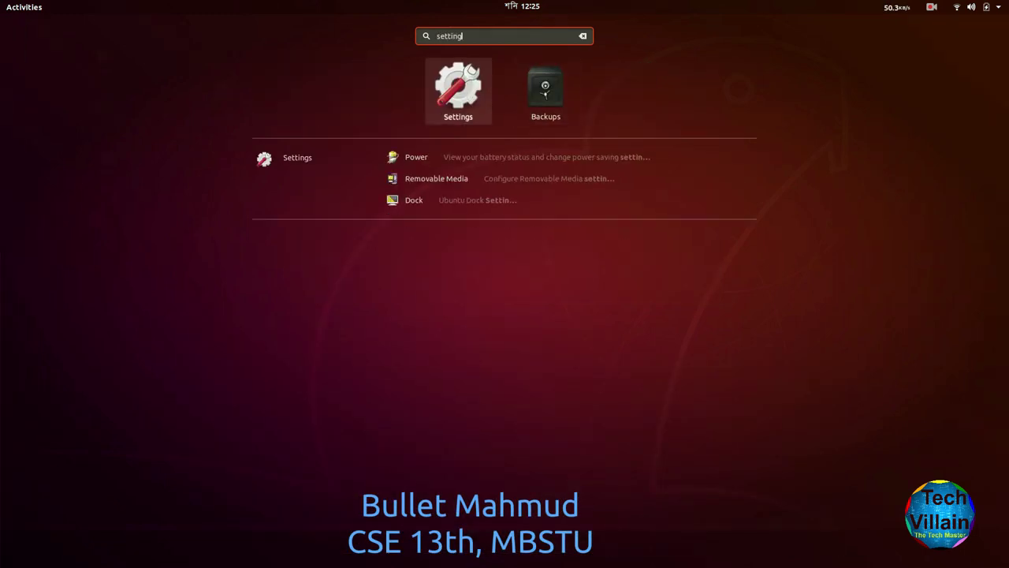
pyautogui.click(470, 99)
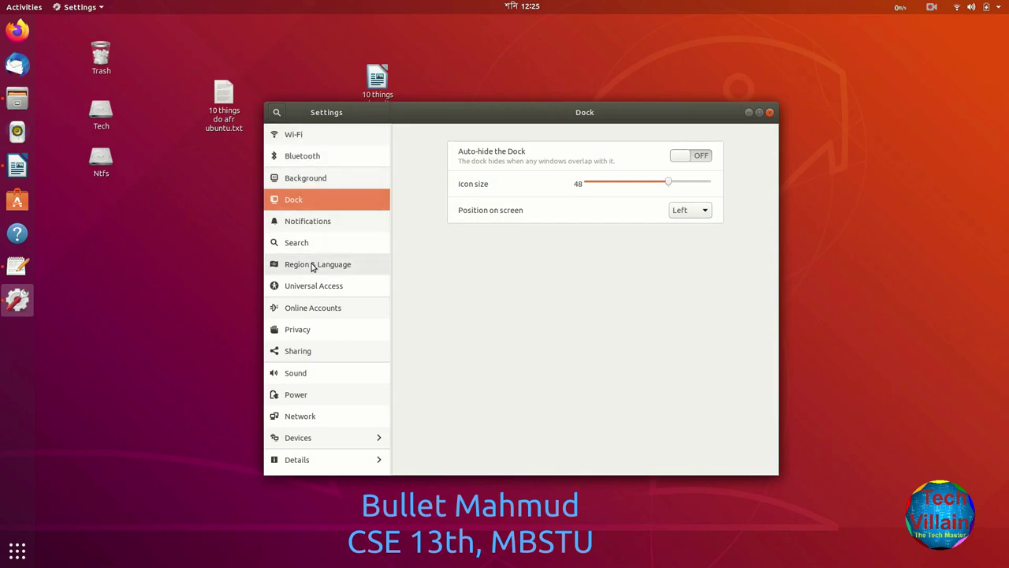
# - Open the system's About details, highlight the Ubuntu version, and close the Settings window
pyautogui.click(306, 462)
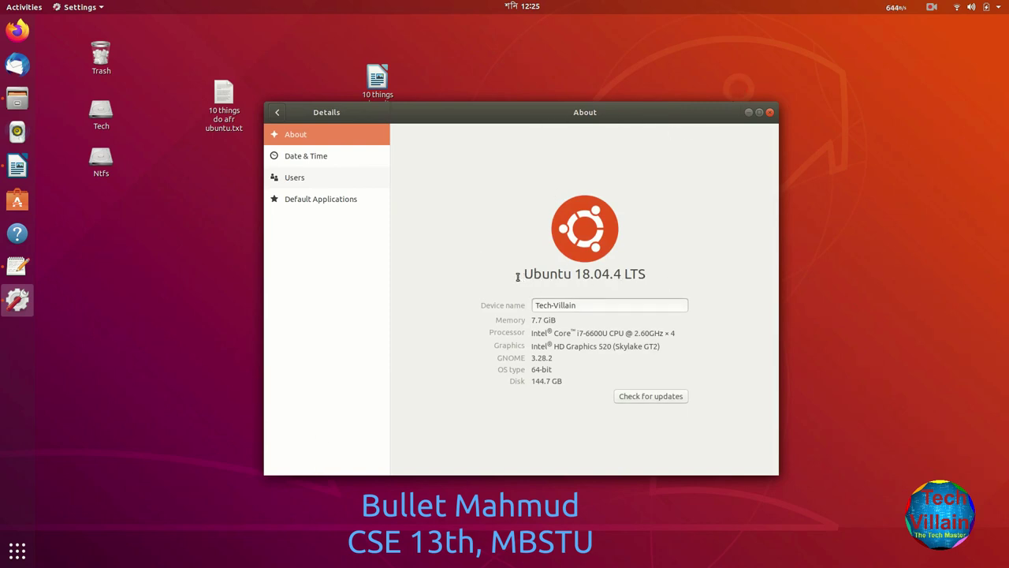
pyautogui.moveTo(517, 275); pyautogui.dragTo(654, 285)
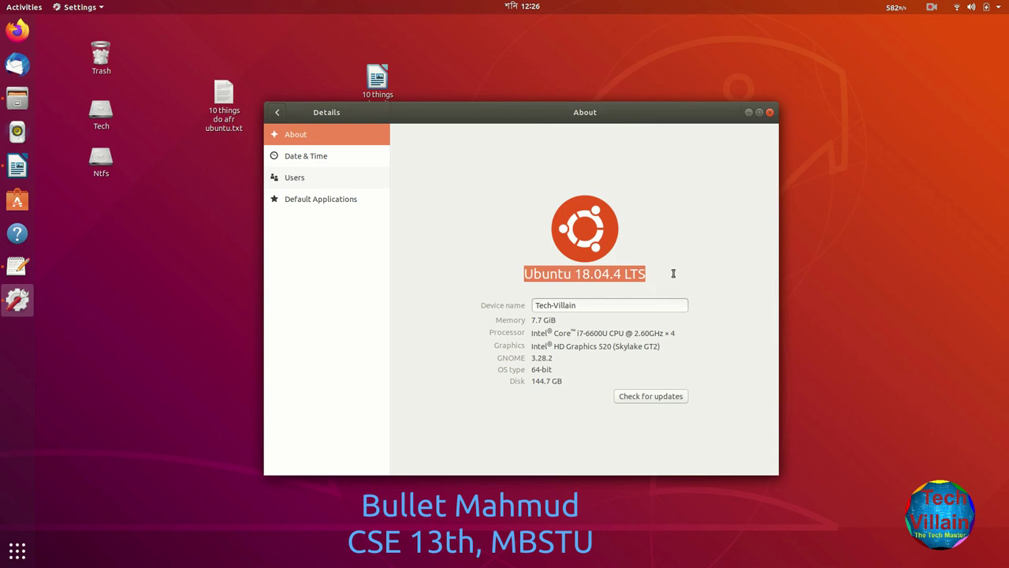
pyautogui.click(675, 274)
pyautogui.moveTo(509, 268); pyautogui.dragTo(713, 268)
pyautogui.click(770, 115)
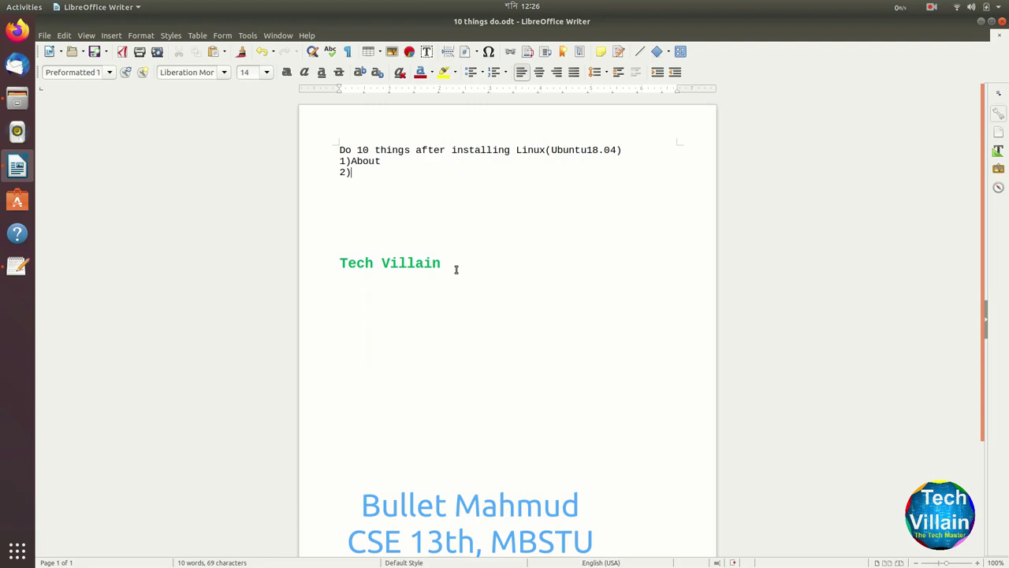
# - Write "Language" as item 2 of the list in 10 things do.odt, start a new line, and minimise the document
pyautogui.write('anguag')
pyautogui.press('Return')
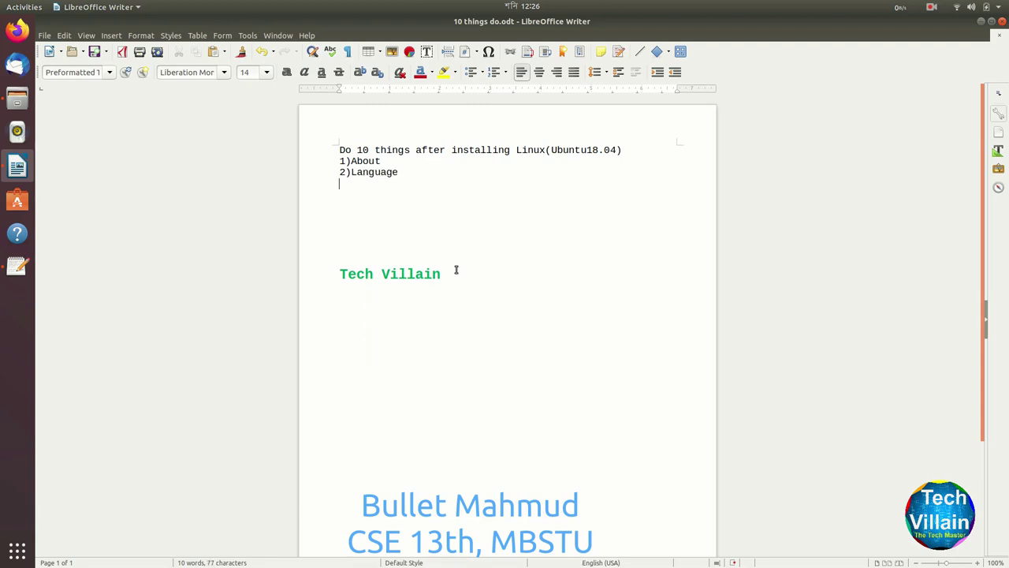
pyautogui.click(979, 20)
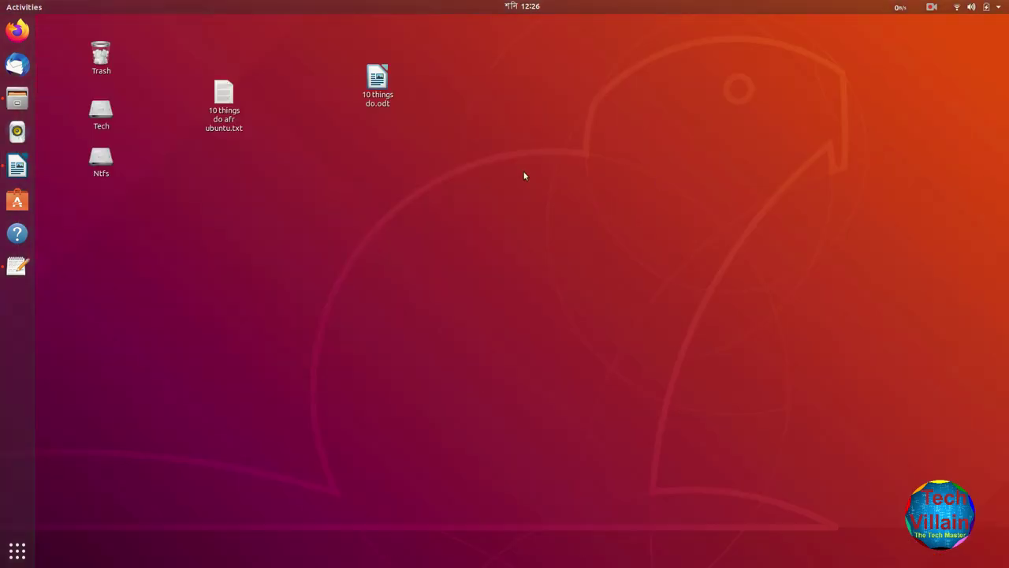
# - Check the language of the date in the desktop calendar, and reopen Settings through the application search
pyautogui.click(528, 8)
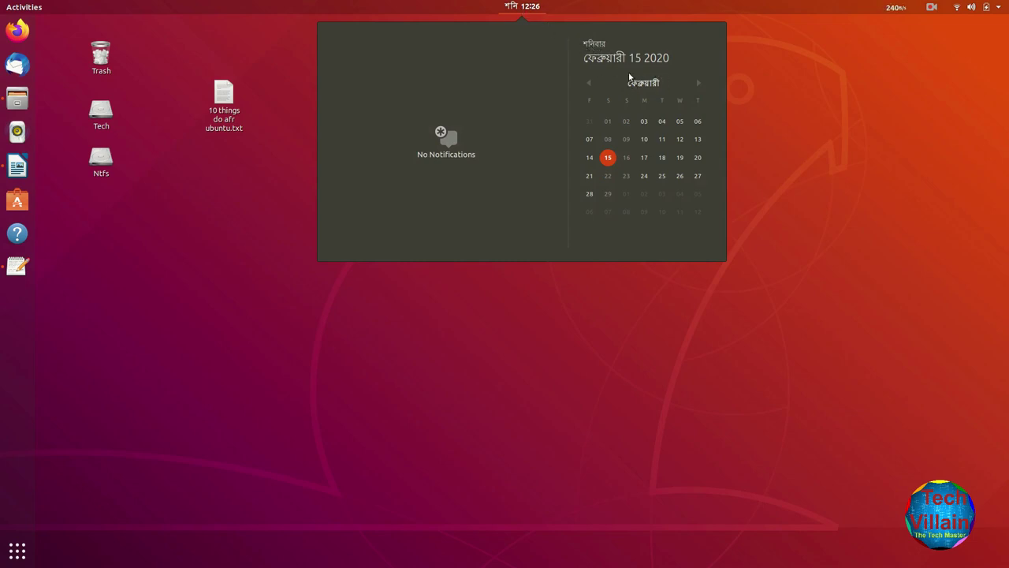
pyautogui.click(809, 130)
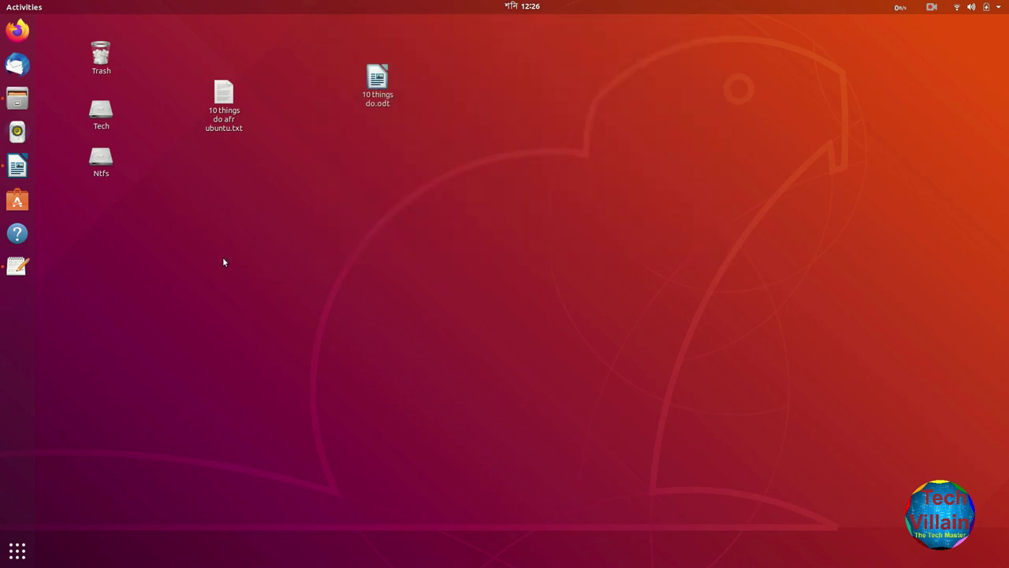
pyautogui.click(17, 550)
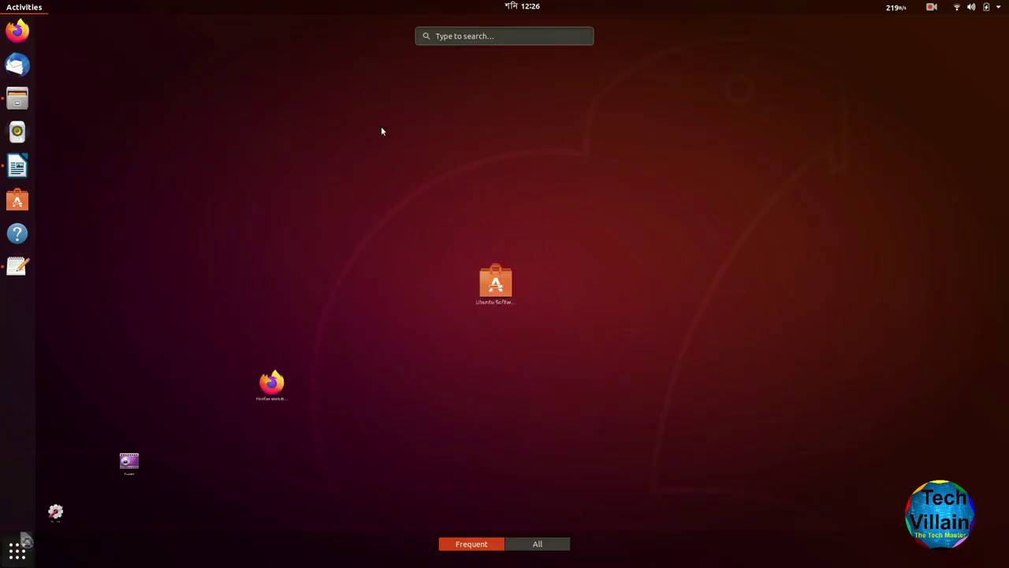
pyautogui.write('se')
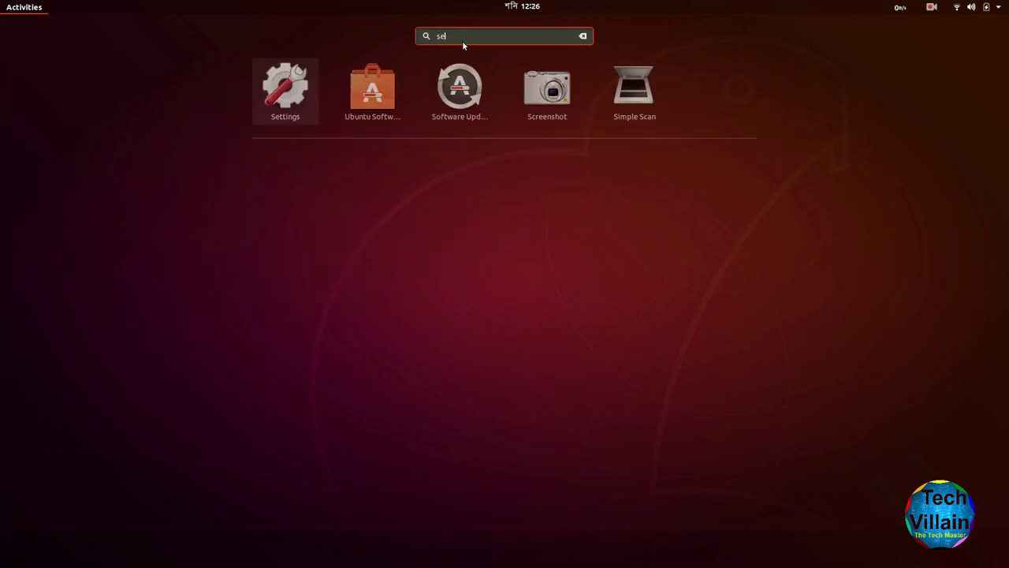
pyautogui.write('ltting')
pyautogui.press('Return')
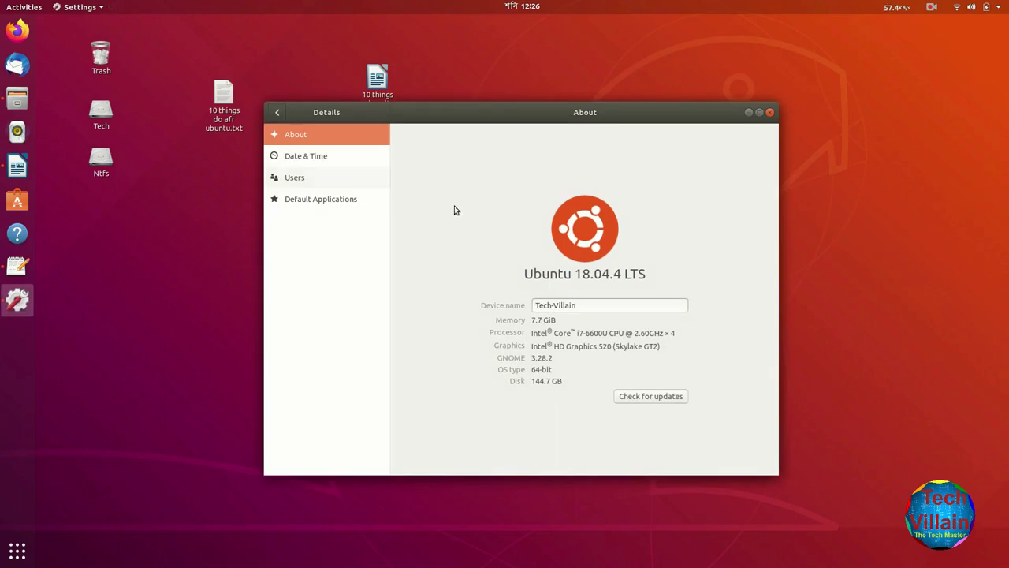
# - Set the Region & Language formats to United States and check the date display in the desktop calendar
pyautogui.click(277, 112)
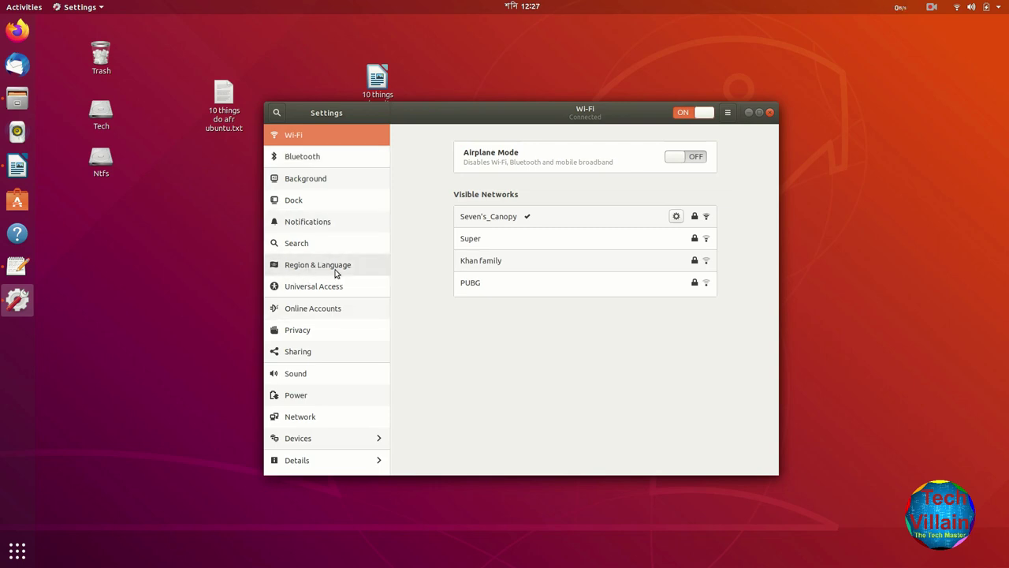
pyautogui.click(310, 271)
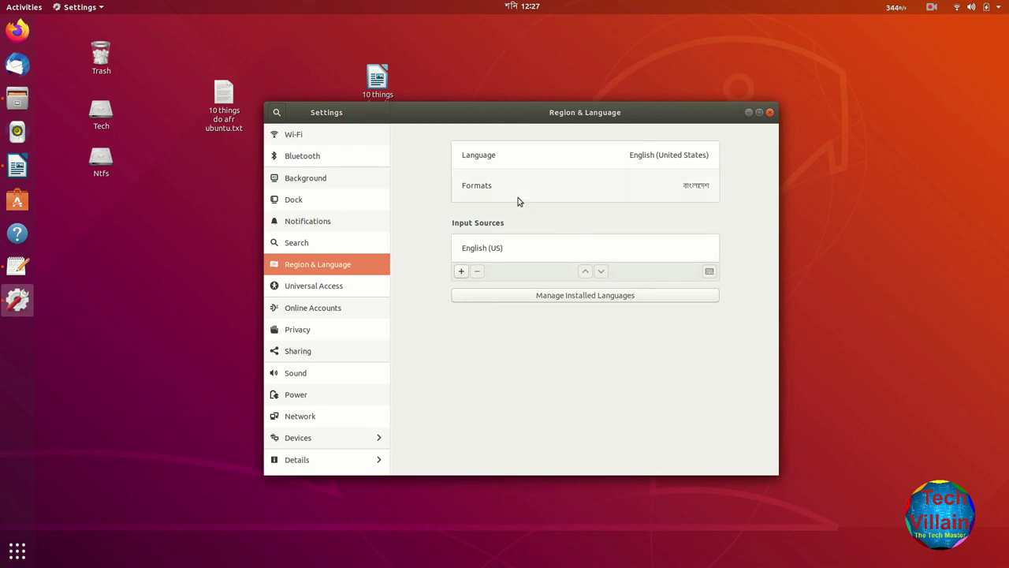
pyautogui.click(691, 189)
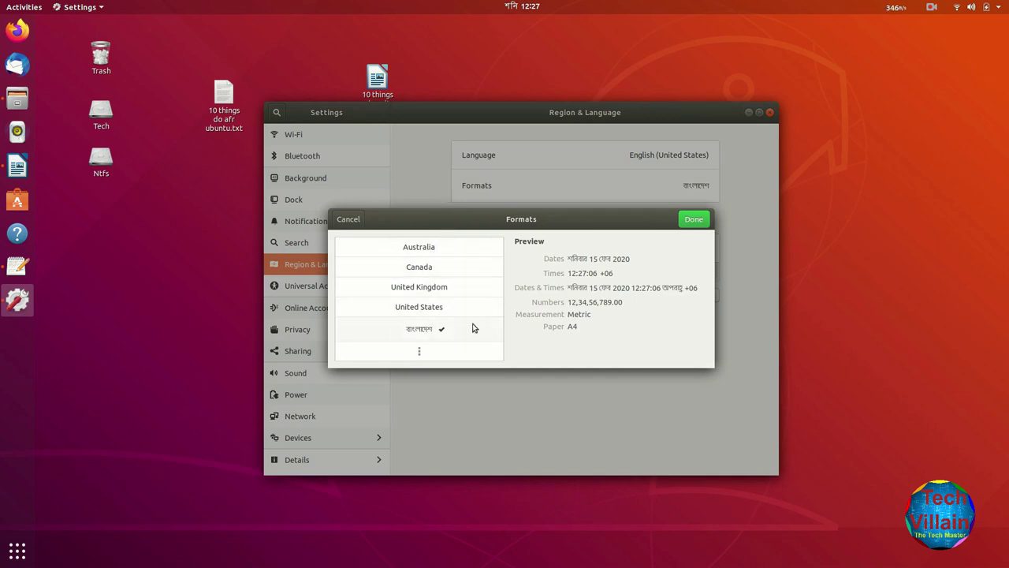
pyautogui.click(430, 313)
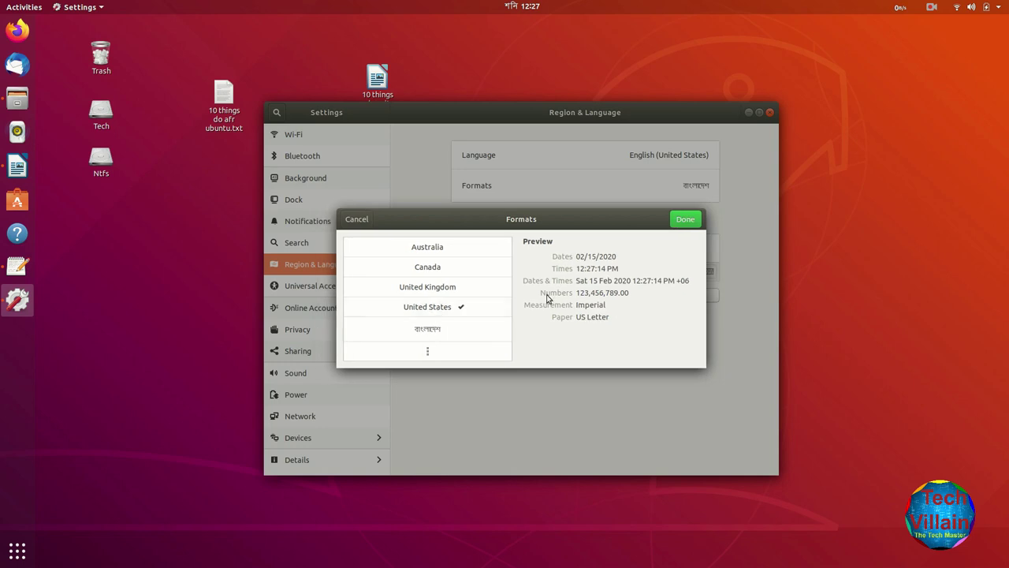
pyautogui.click(685, 221)
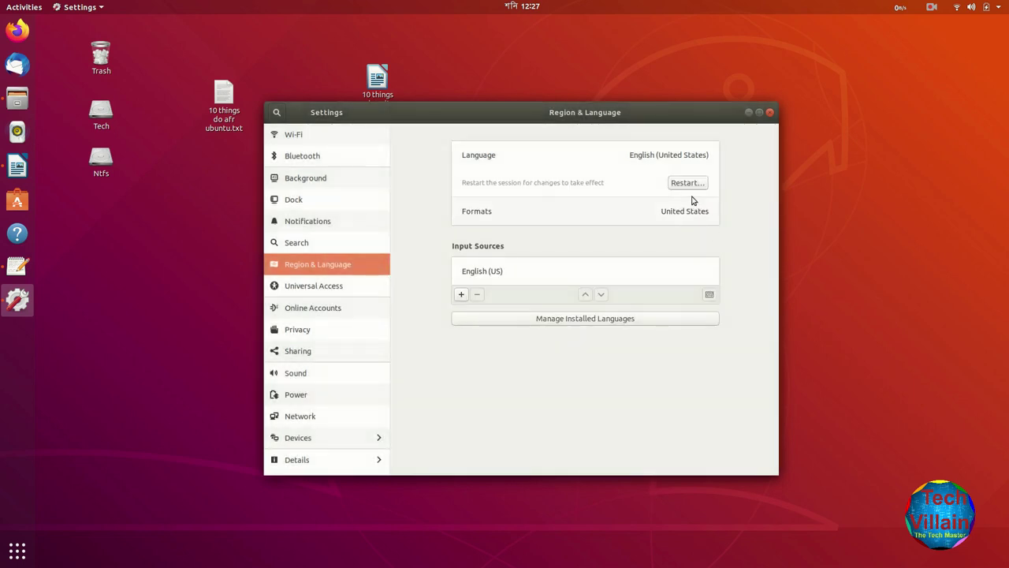
pyautogui.click(522, 7)
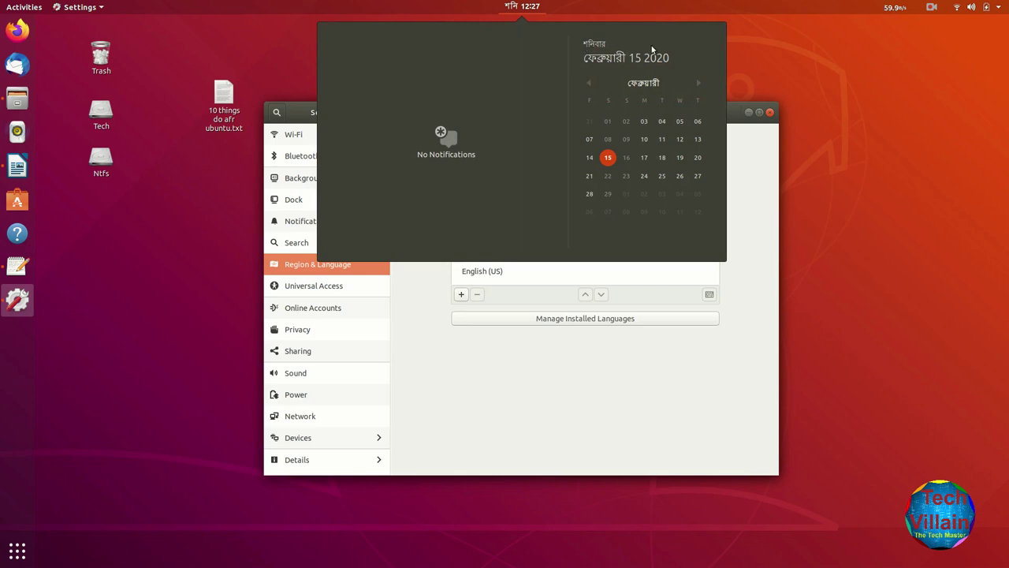
pyautogui.click(541, 6)
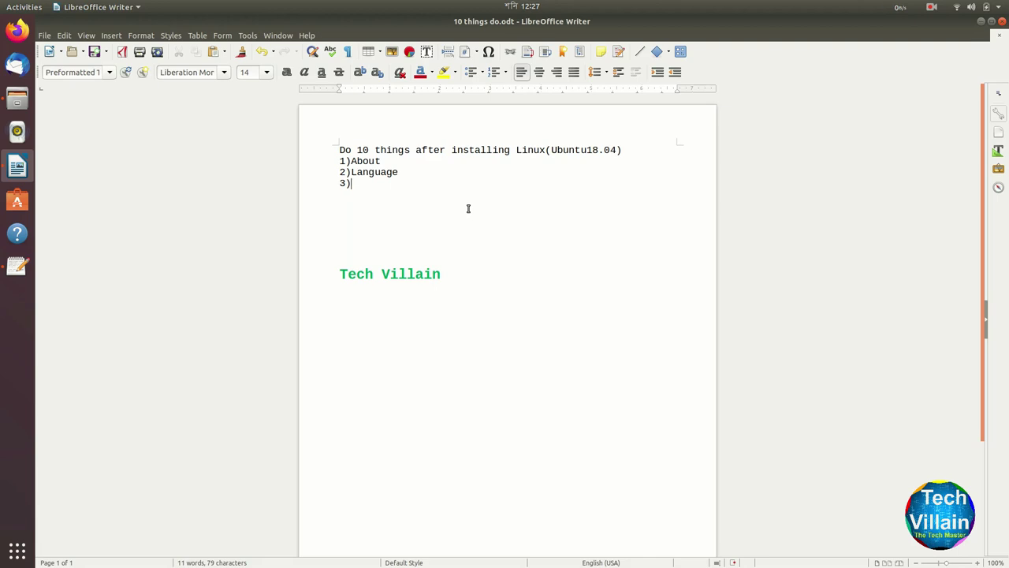
# - Write "Increase fontsize" as item 3 of the list in 10 things do.odt, start a new line, and minimise the document
pyautogui.write('ase fontsize')
pyautogui.press('Return')
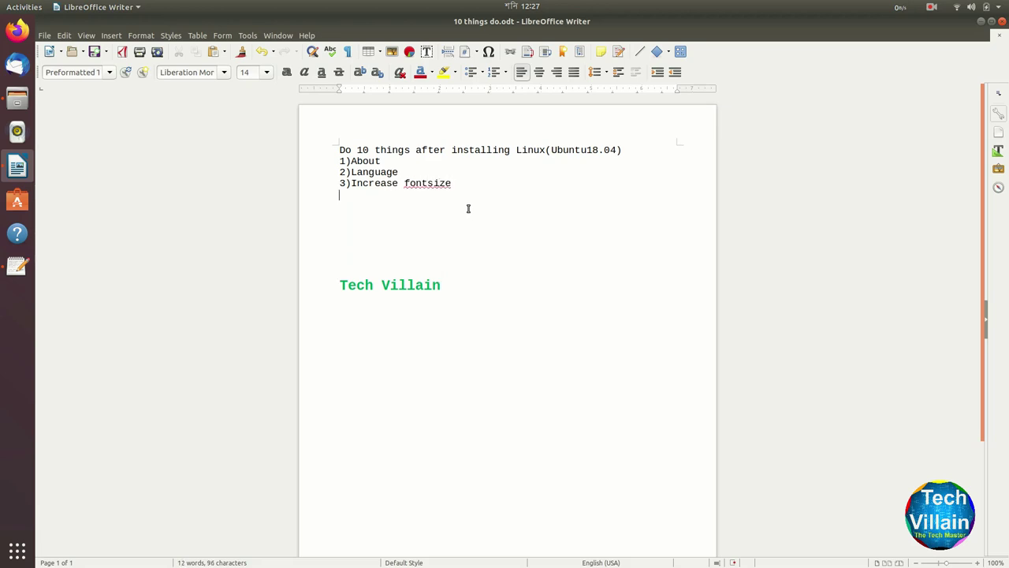
pyautogui.click(982, 21)
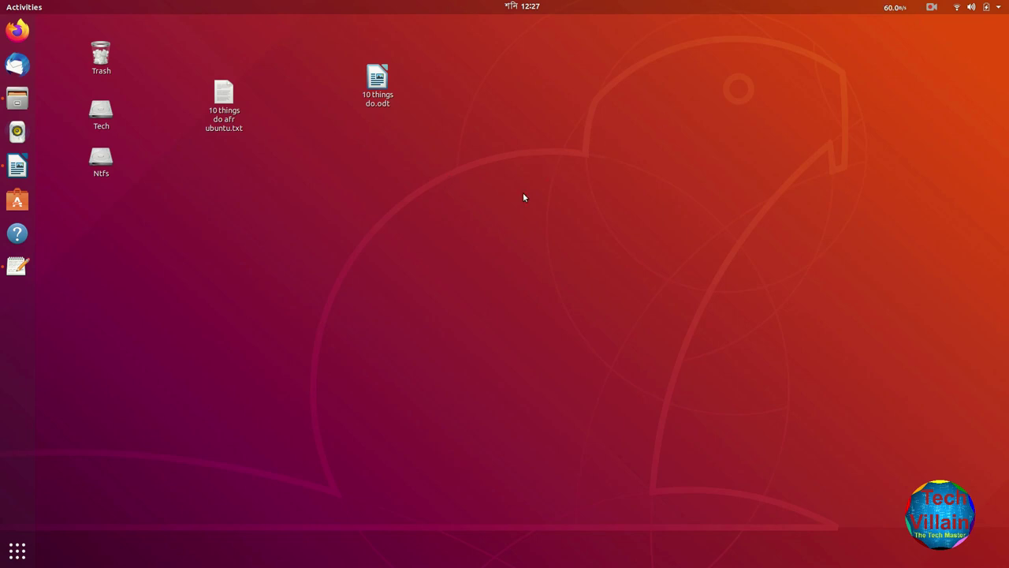
pyautogui.click(18, 98)
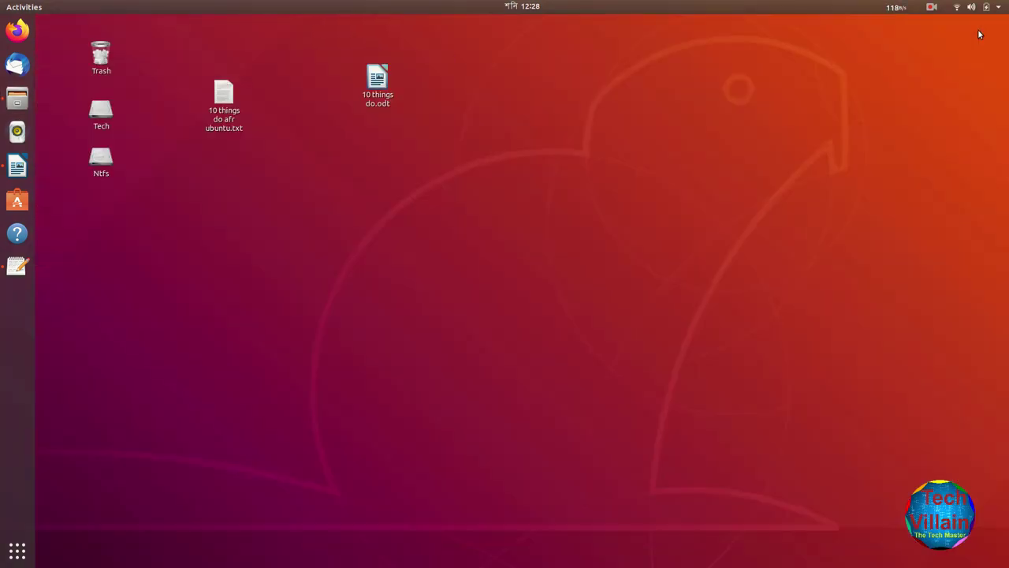
pyautogui.click(978, 27)
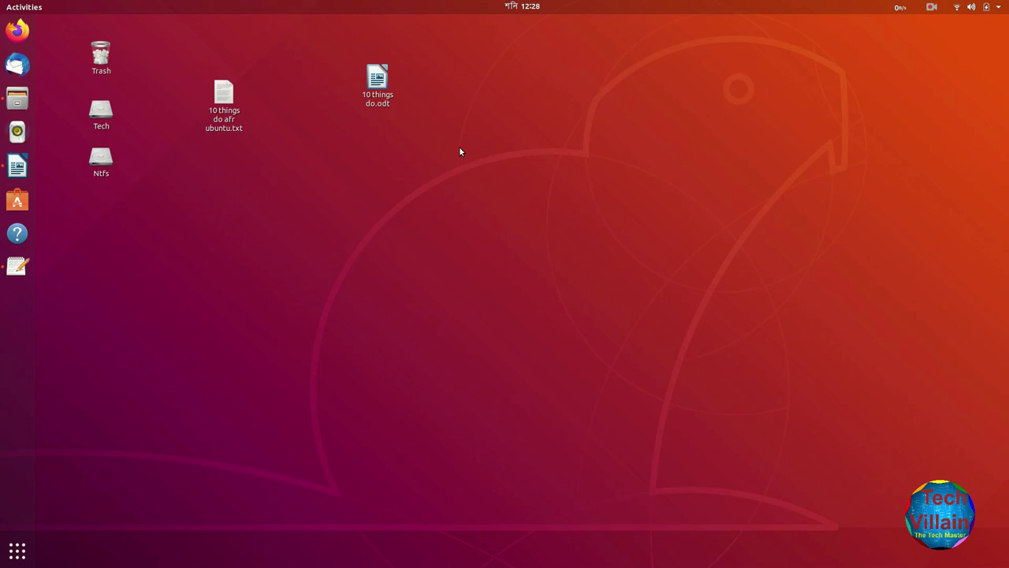
pyautogui.hotkey('ctrl', 'alt', 't')
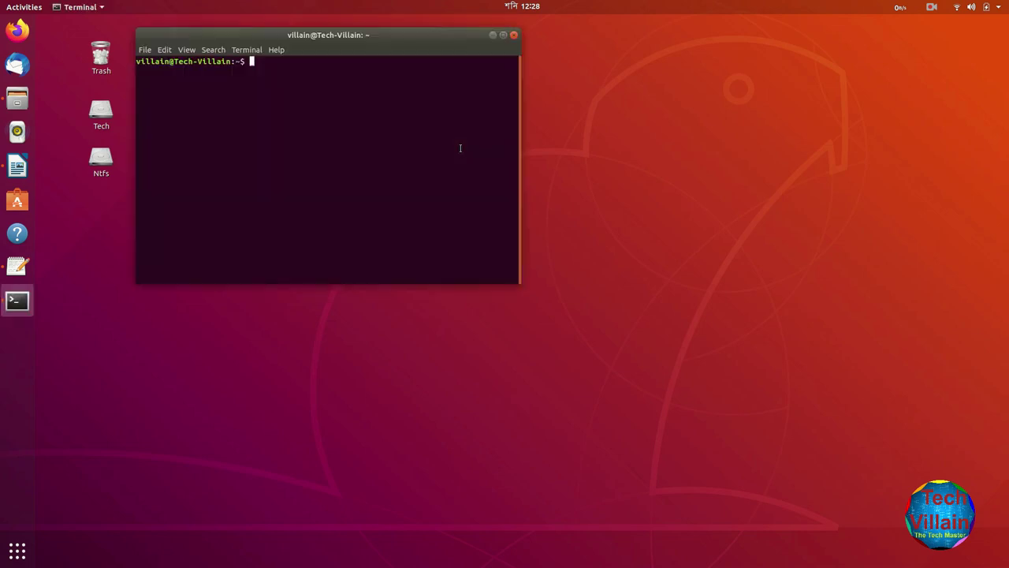
pyautogui.moveTo(249, 36); pyautogui.dragTo(461, 67)
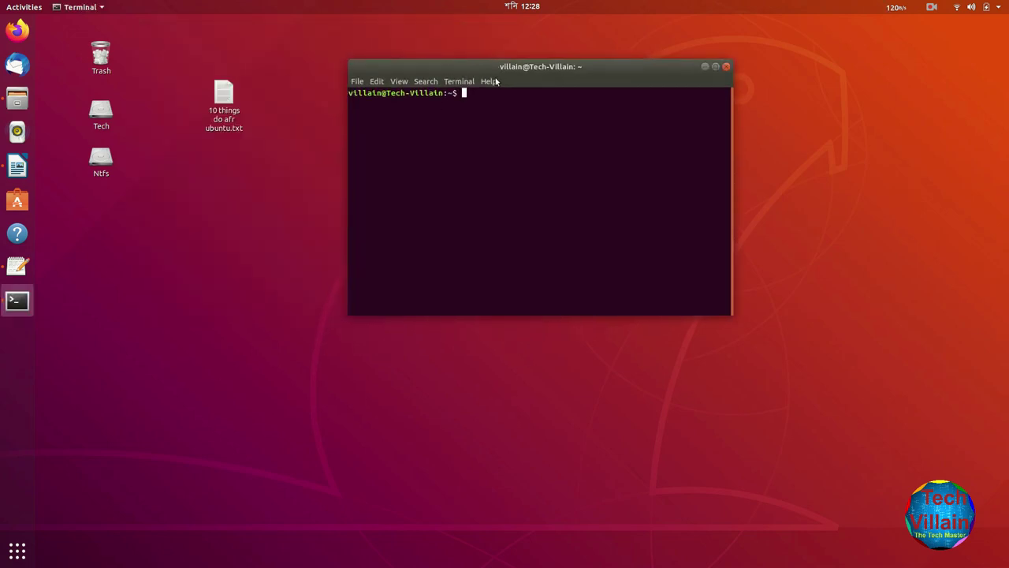
pyautogui.click(726, 67)
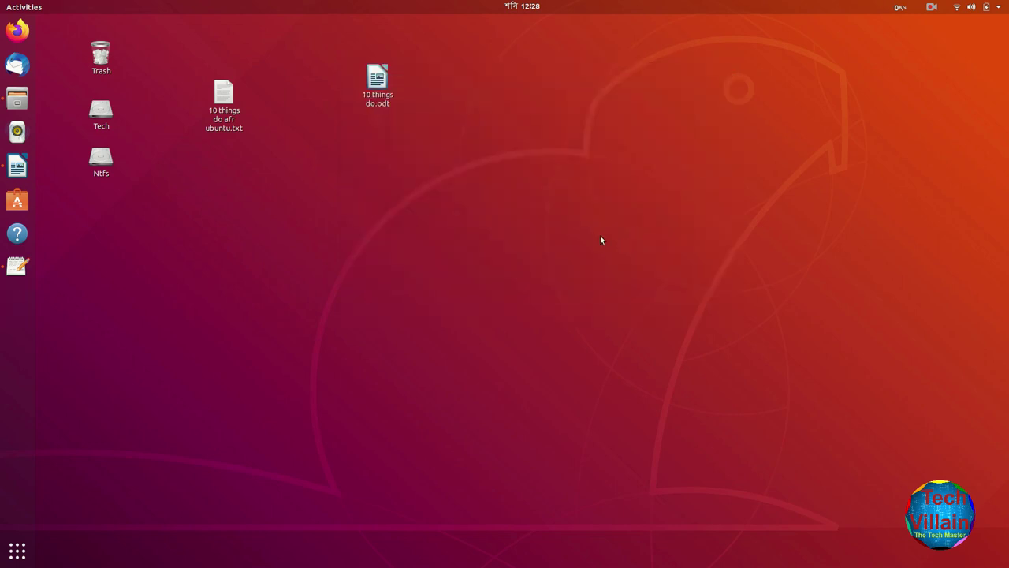
# - Open a terminal from the desktop's context options and move its window clear of the desktop files
pyautogui.rightClick(522, 136)
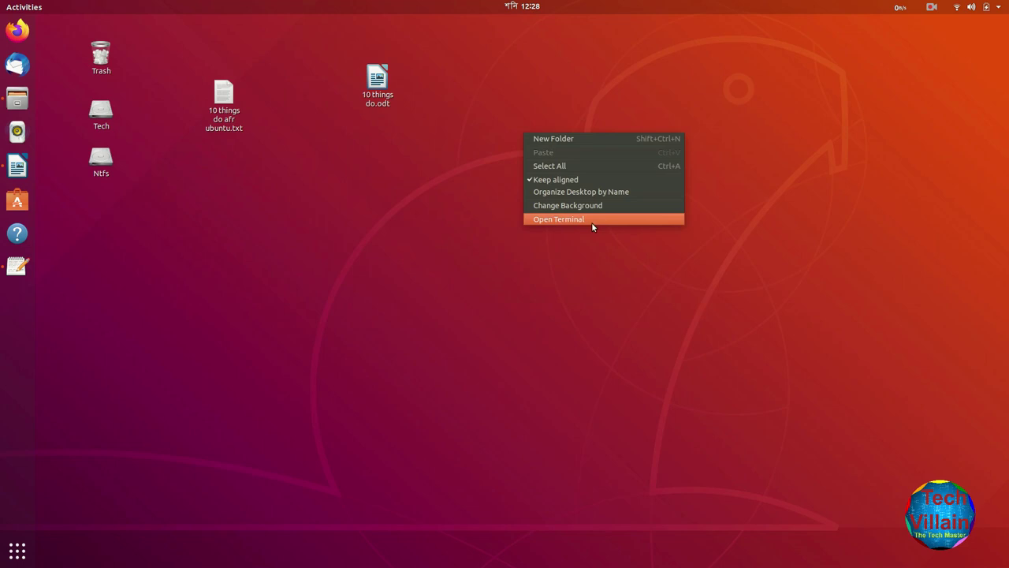
pyautogui.click(565, 221)
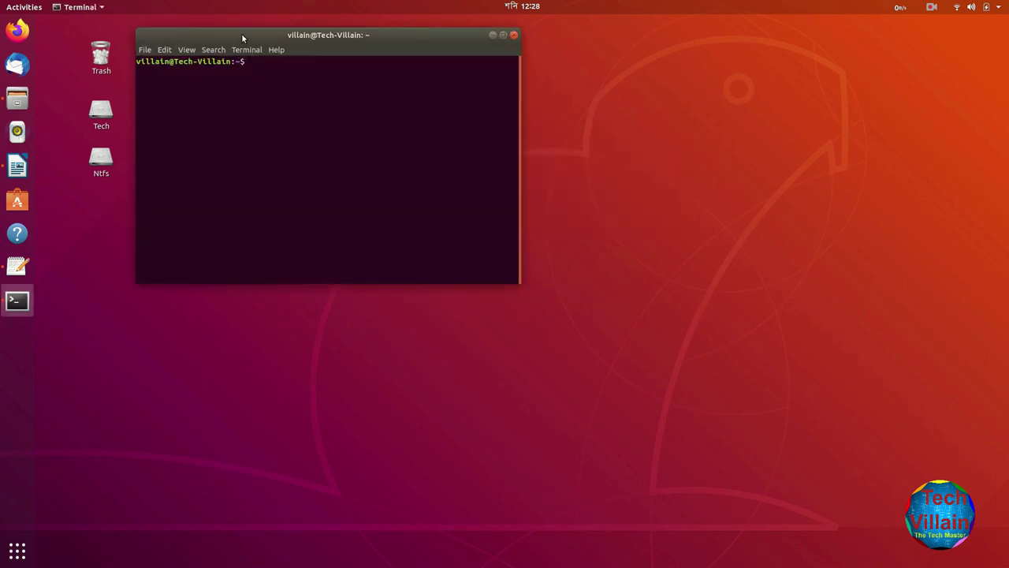
pyautogui.moveTo(241, 34); pyautogui.dragTo(522, 104)
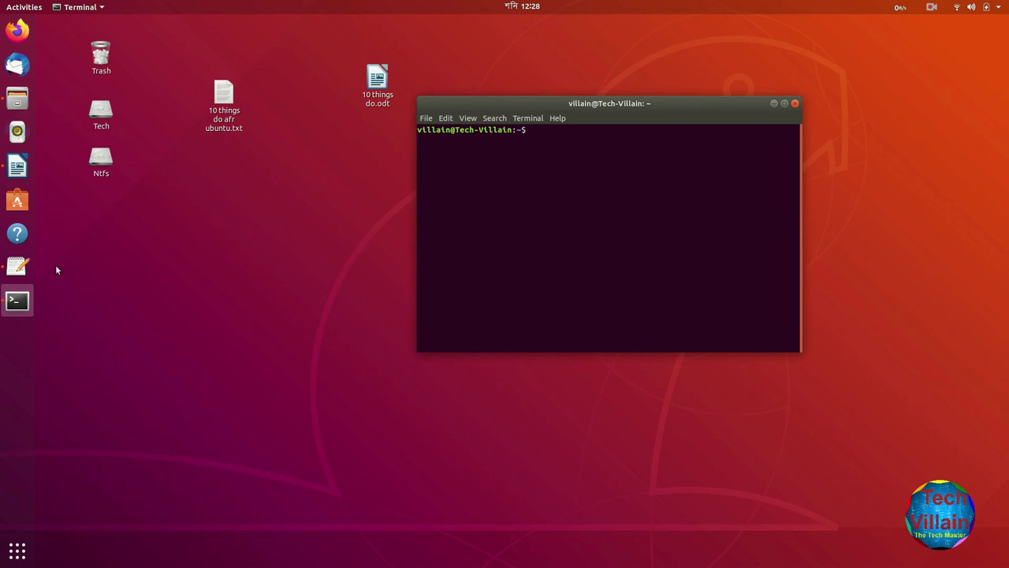
# - Copy "gsettings set org.gnome.desktop.interface text-scaling-factor" from the open fontincrease.txt, without the bracketed placeholder, and minimise the text editor
pyautogui.click(17, 266)
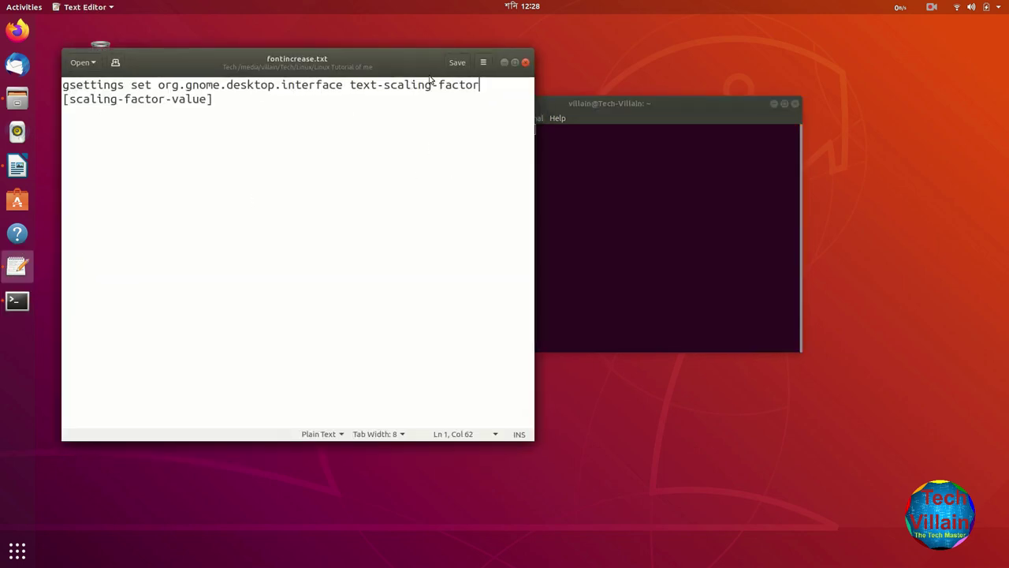
pyautogui.click(515, 62)
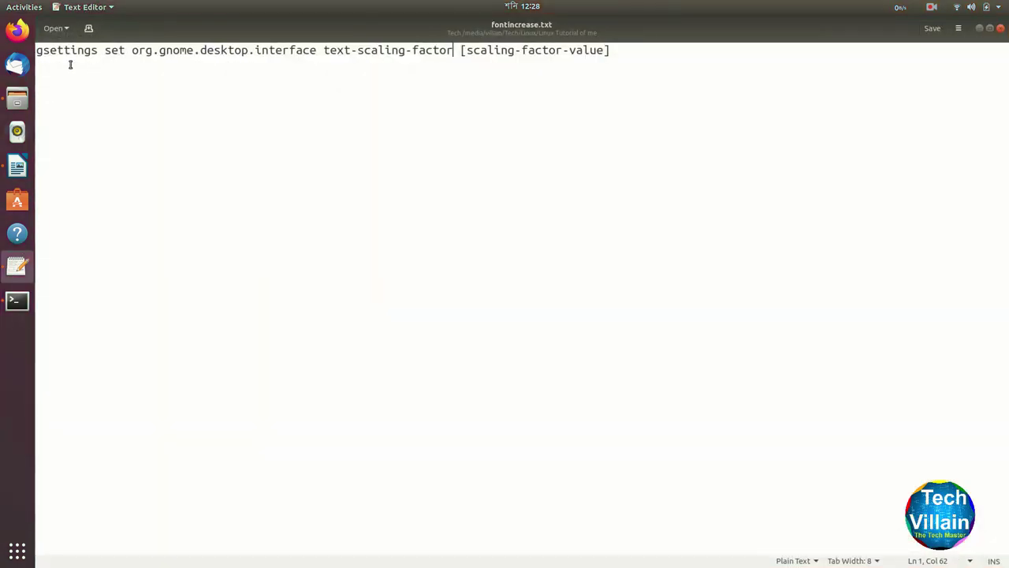
pyautogui.moveTo(37, 50); pyautogui.dragTo(455, 53)
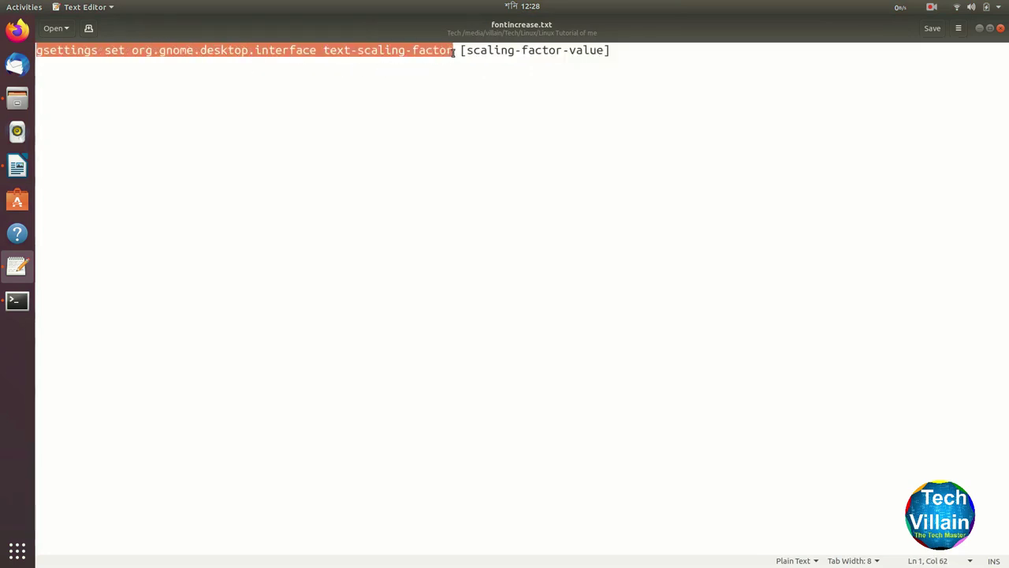
pyautogui.rightClick(419, 54)
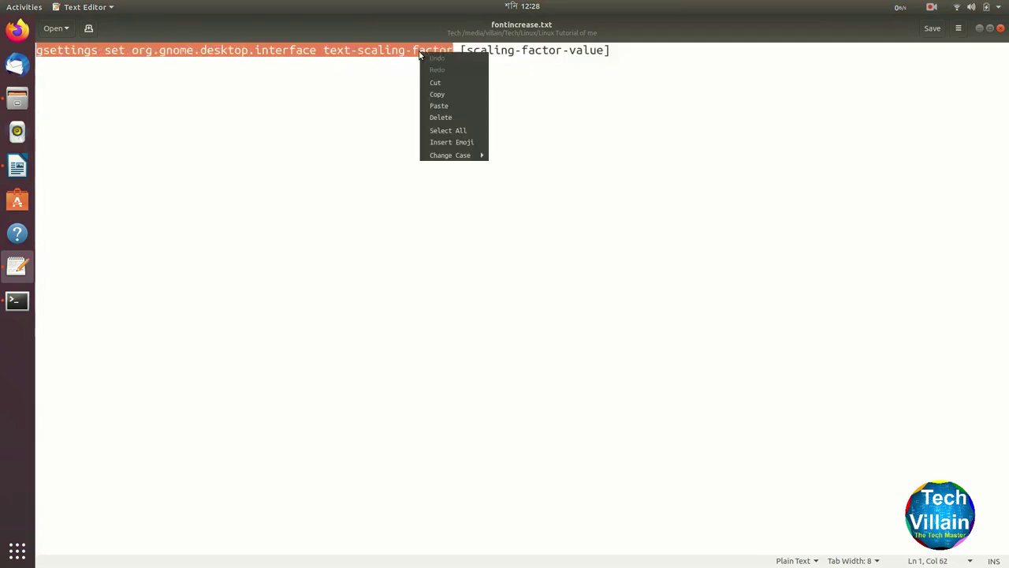
pyautogui.click(444, 94)
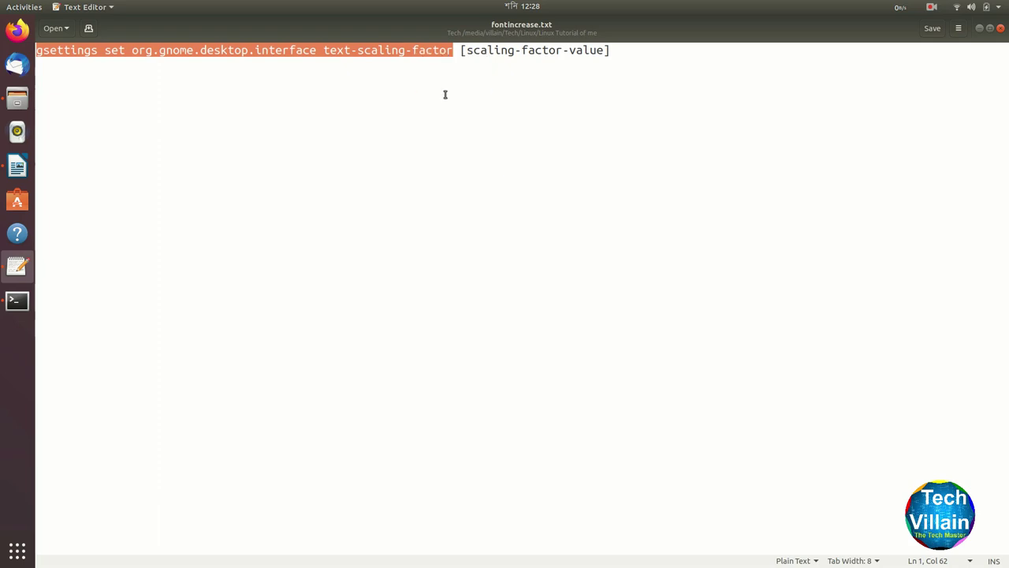
pyautogui.click(978, 29)
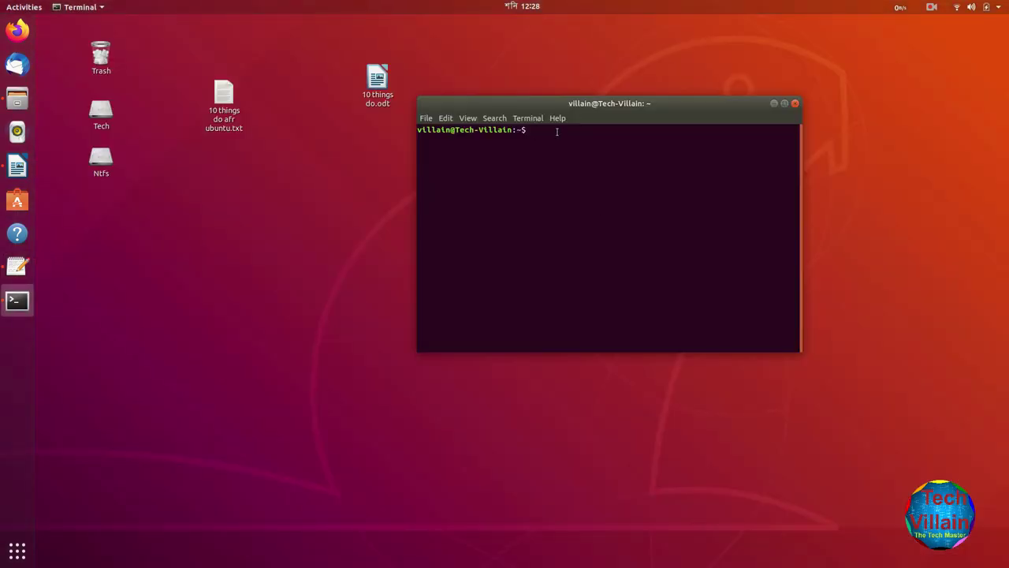
# - Paste the copied gsettings command into the terminal and run it with a text-scaling-factor of 1.5
pyautogui.rightClick(557, 131)
pyautogui.click(592, 159)
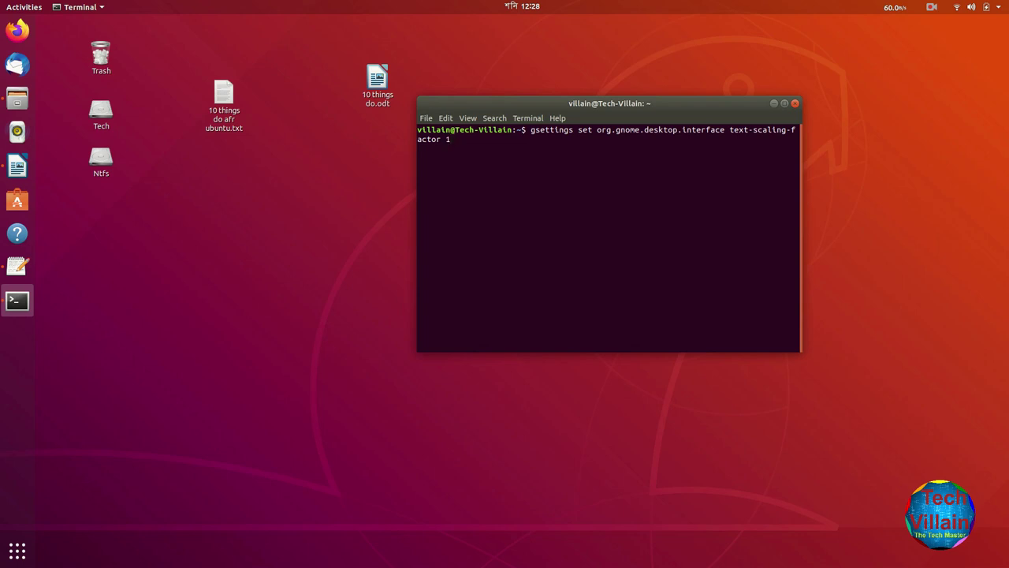
pyautogui.write('1.5')
pyautogui.press('Return')
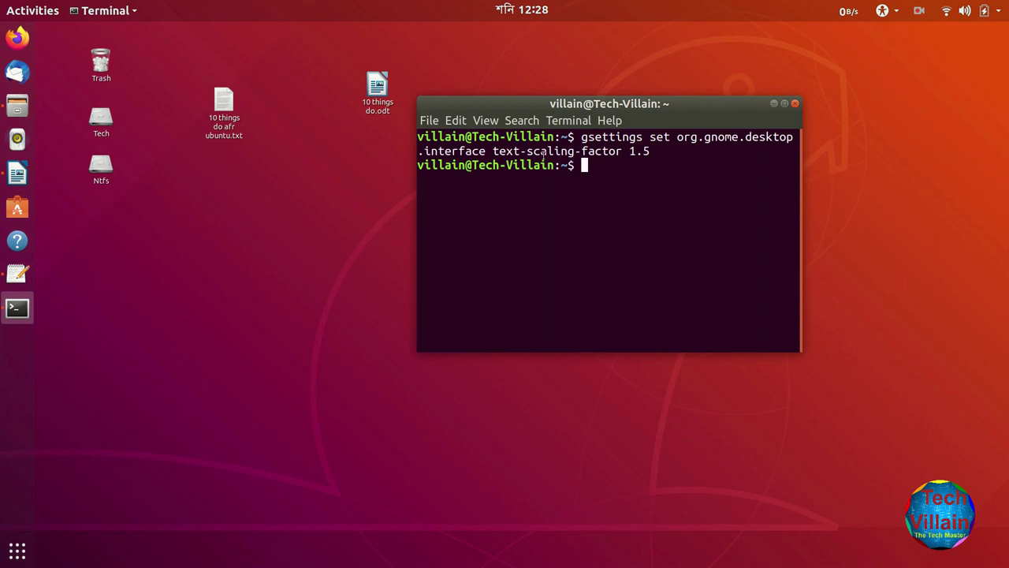
# - Paste the gsettings command at the new terminal prompt and run it with a text-scaling-factor of 1.8
pyautogui.rightClick(598, 165)
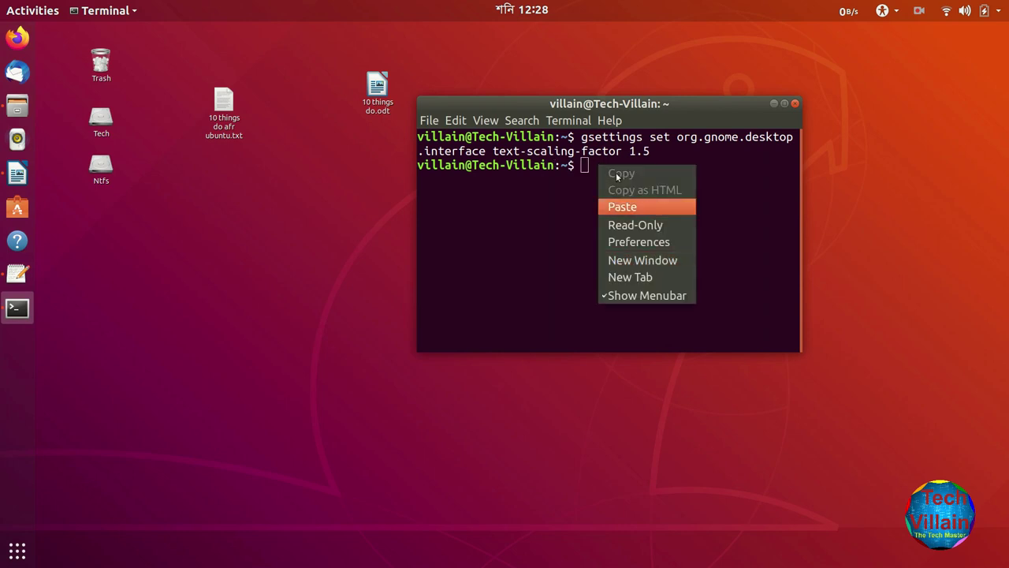
pyautogui.click(591, 167)
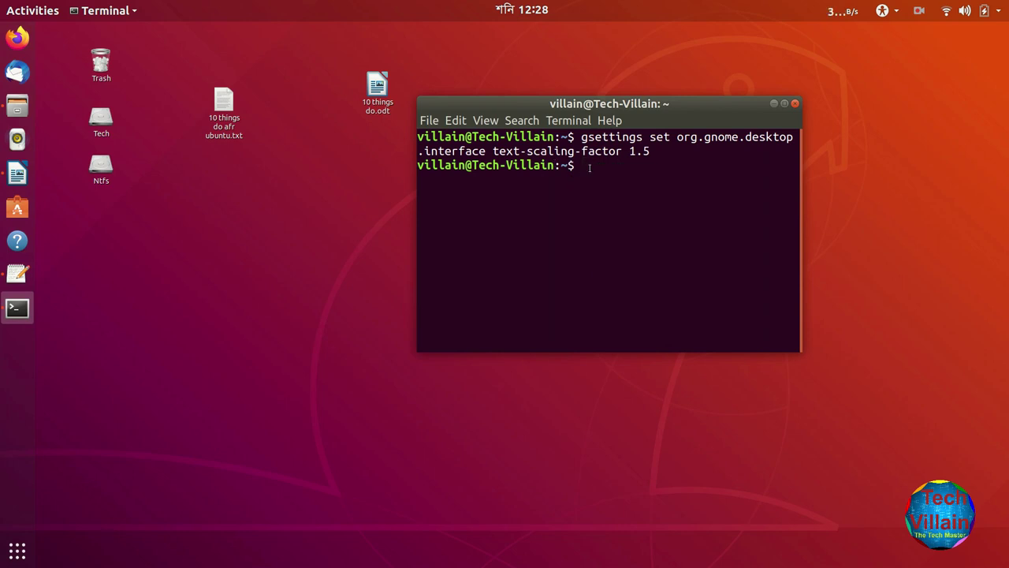
pyautogui.rightClick(589, 168)
pyautogui.click(623, 211)
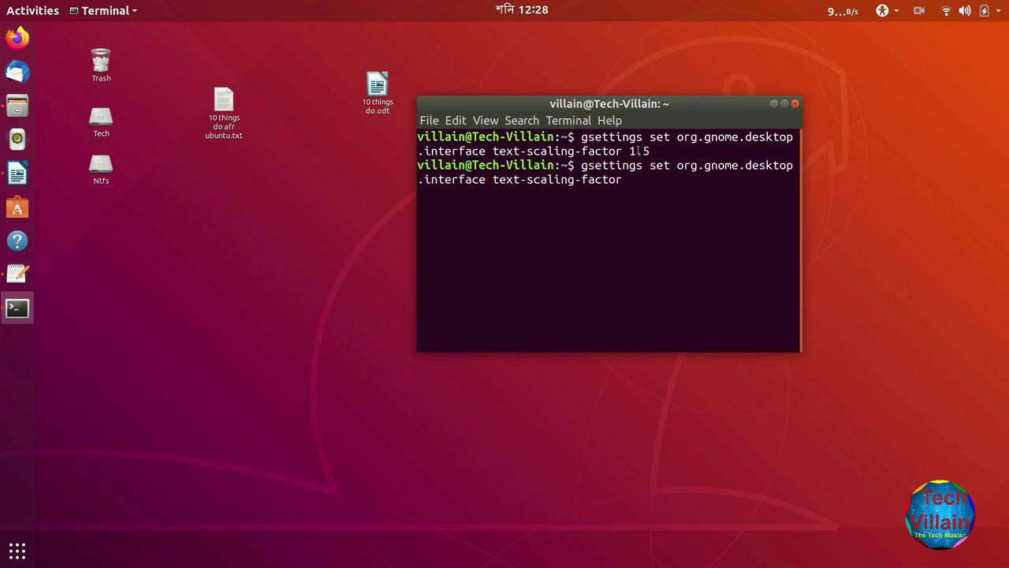
pyautogui.write('1.8')
pyautogui.press('Return')
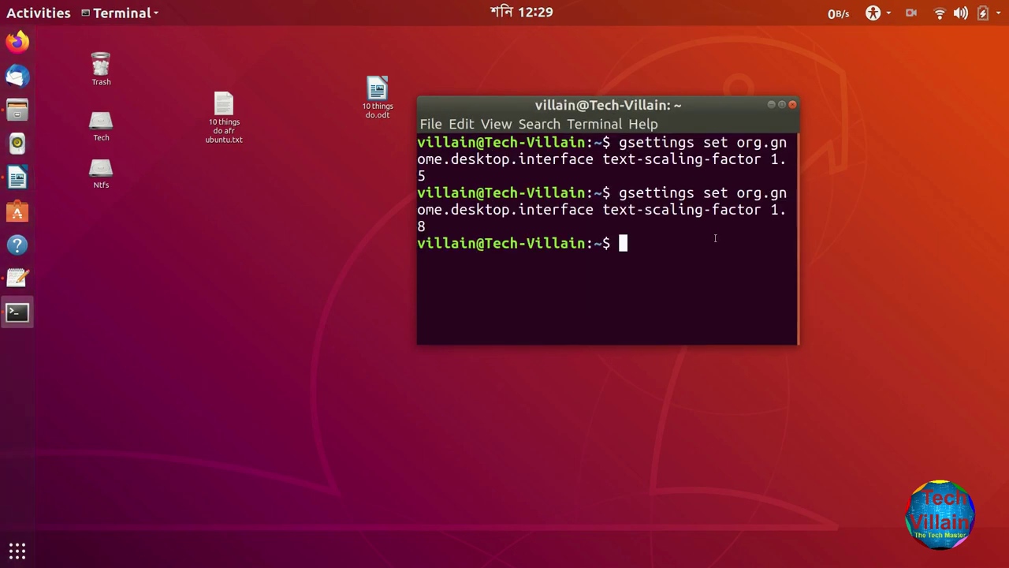
# - Run the pasted gsettings command again in the terminal with the text-scaling-factor reduced to .9
pyautogui.rightClick(641, 251)
pyautogui.click(667, 295)
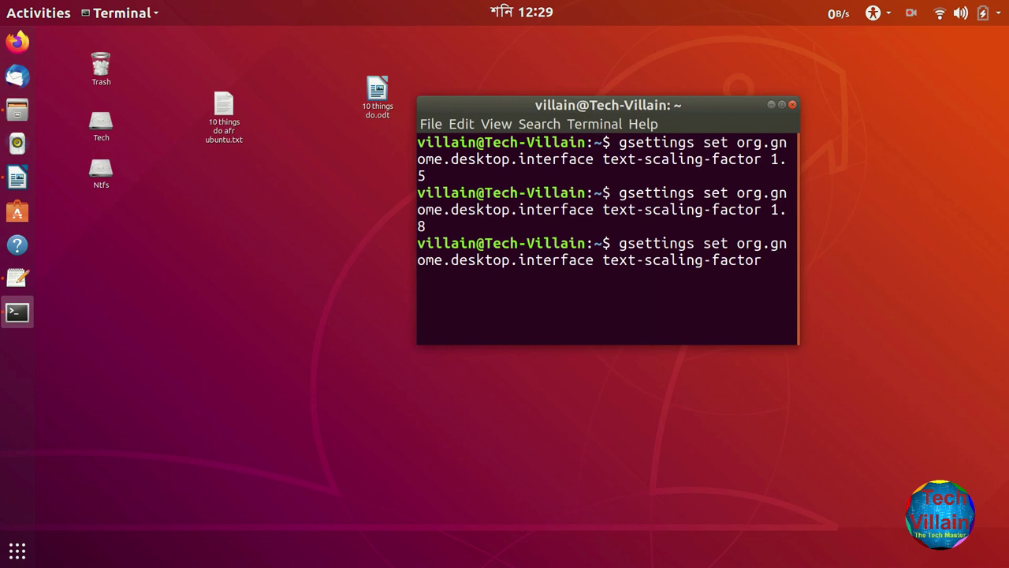
pyautogui.write('.9+')
pyautogui.press('BackSpace')
pyautogui.press('Return')
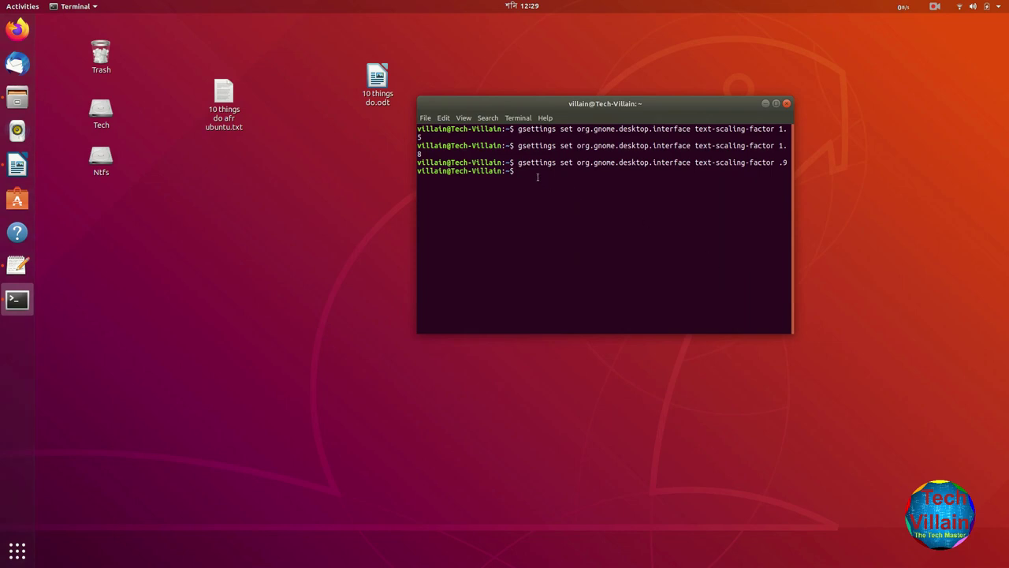
# - Set the text-scaling-factor back to 1.5 with the pasted gsettings command, and close the terminal
pyautogui.rightClick(537, 176)
pyautogui.click(568, 203)
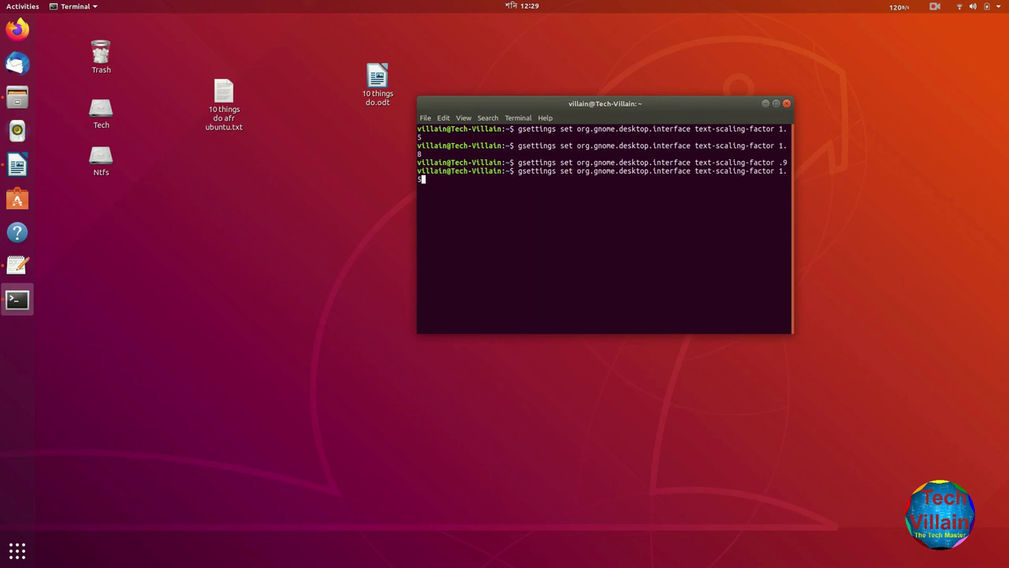
pyautogui.write('1.5')
pyautogui.press('Return')
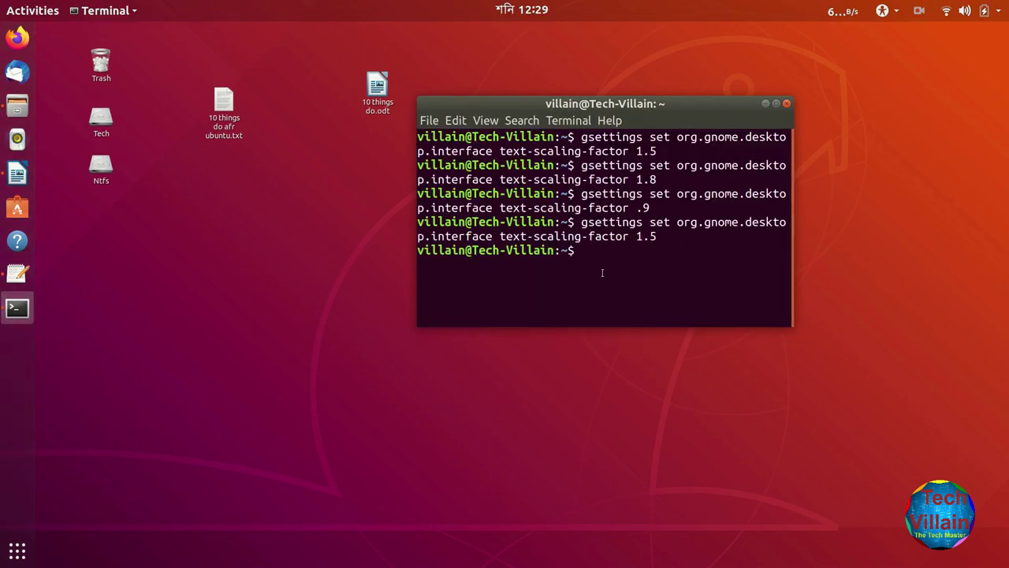
pyautogui.click(787, 104)
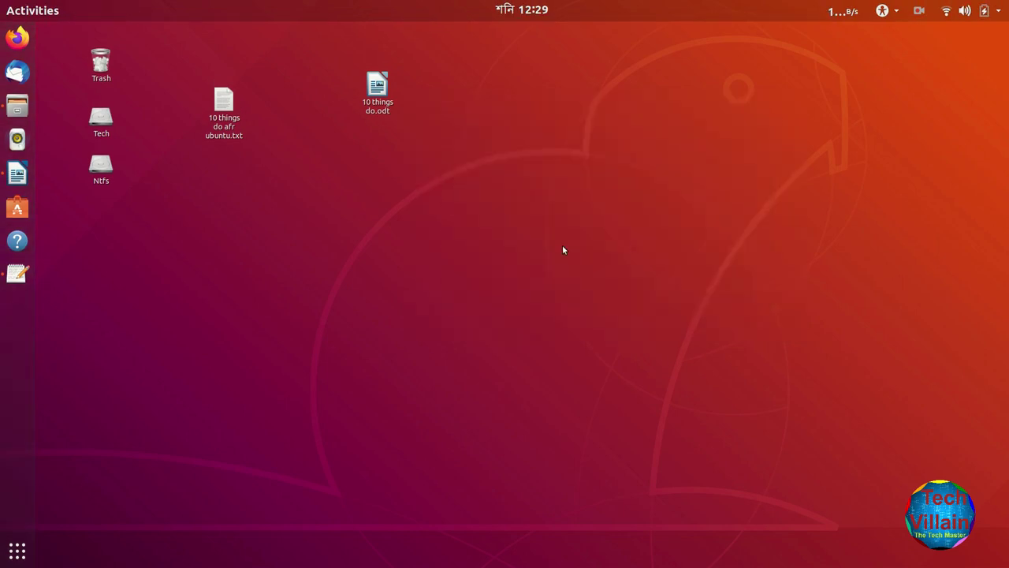
# - Write "Hide dock" as item 4 of the list in 10 things do.odt, start a new line, and minimise the document
pyautogui.click(30, 175)
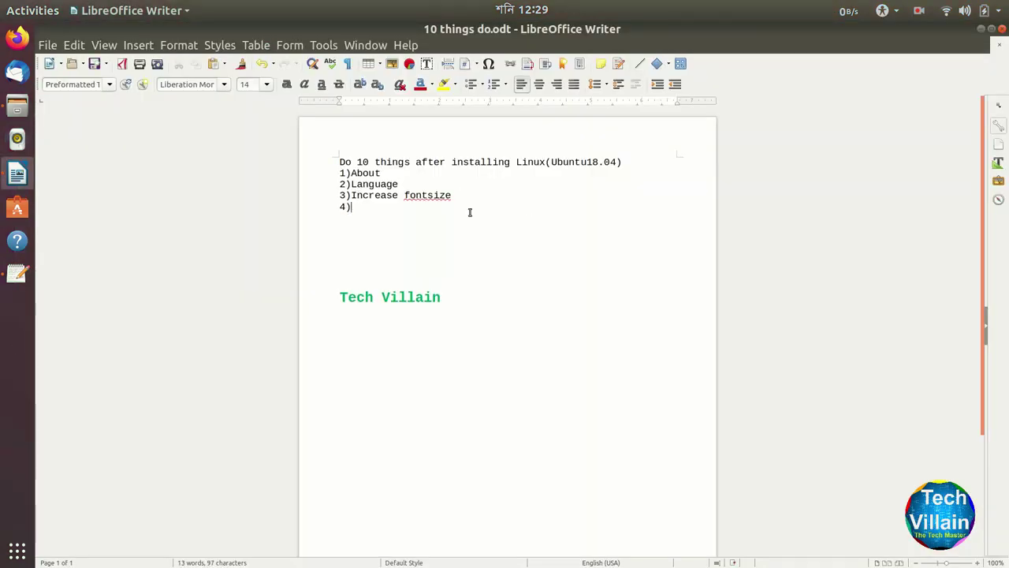
pyautogui.write('Hide')
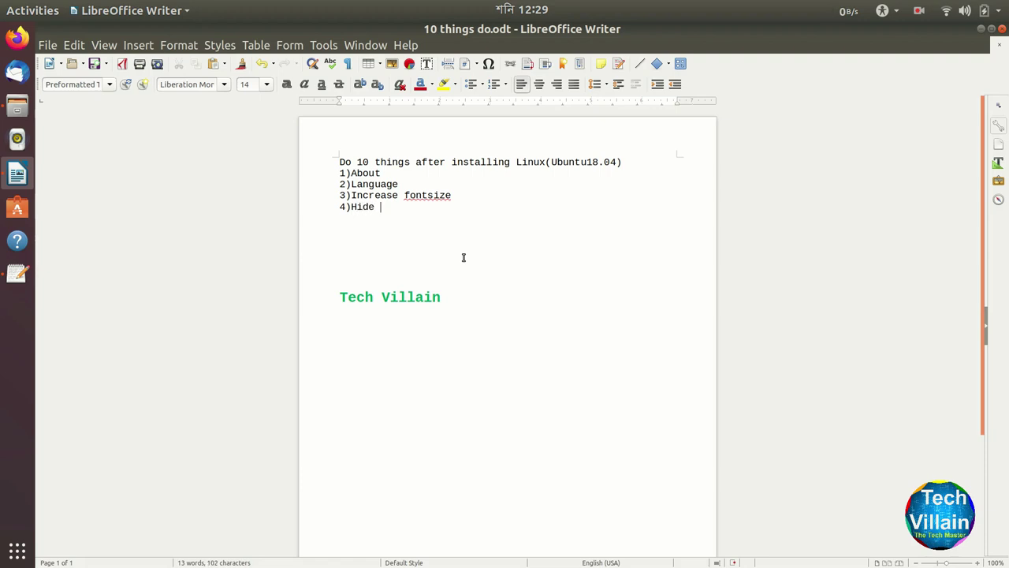
pyautogui.write(' dock')
pyautogui.press('Return')
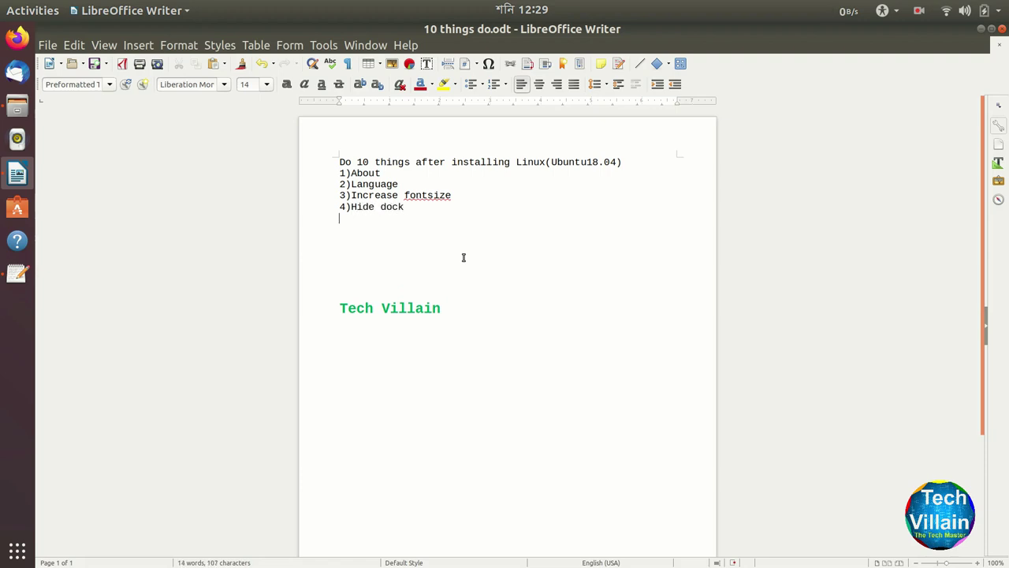
pyautogui.click(981, 28)
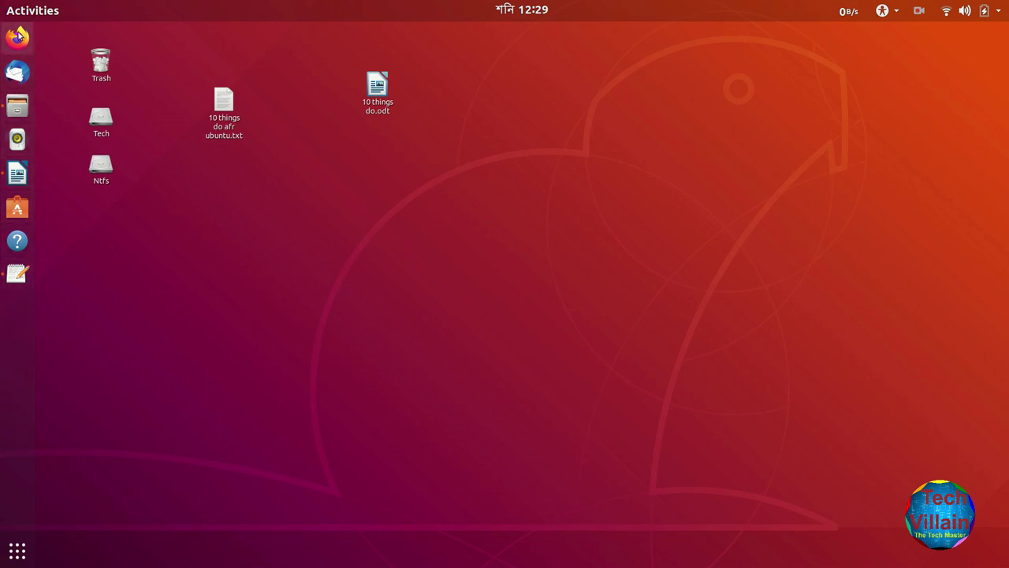
# - Open Settings from the application overview and turn on Auto-hide the Dock
pyautogui.click(18, 550)
pyautogui.click(455, 146)
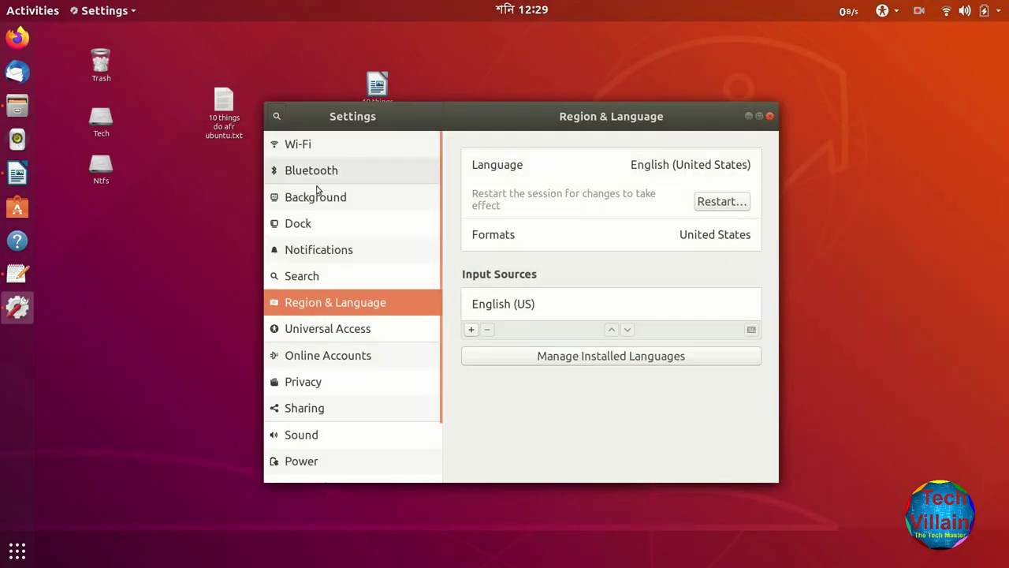
pyautogui.click(323, 227)
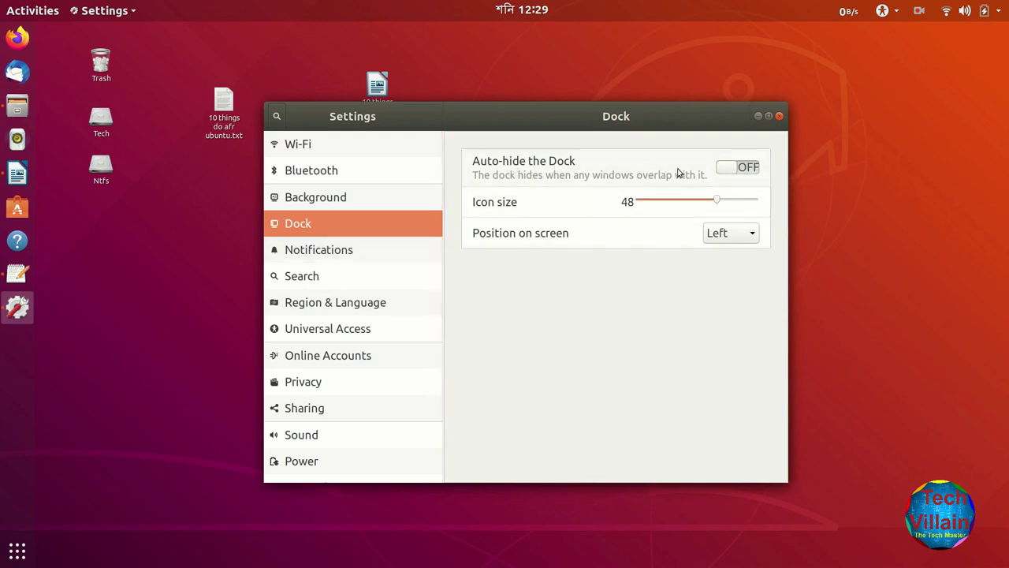
pyautogui.click(732, 172)
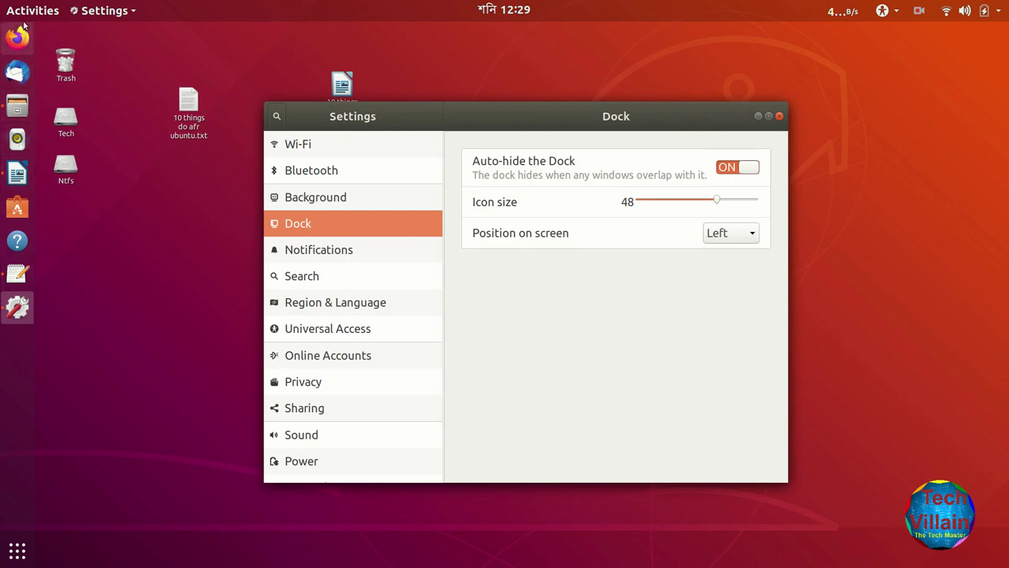
# - Bring up the maximised Files window to check how the dock hides behind it, and minimise the window
pyautogui.click(18, 105)
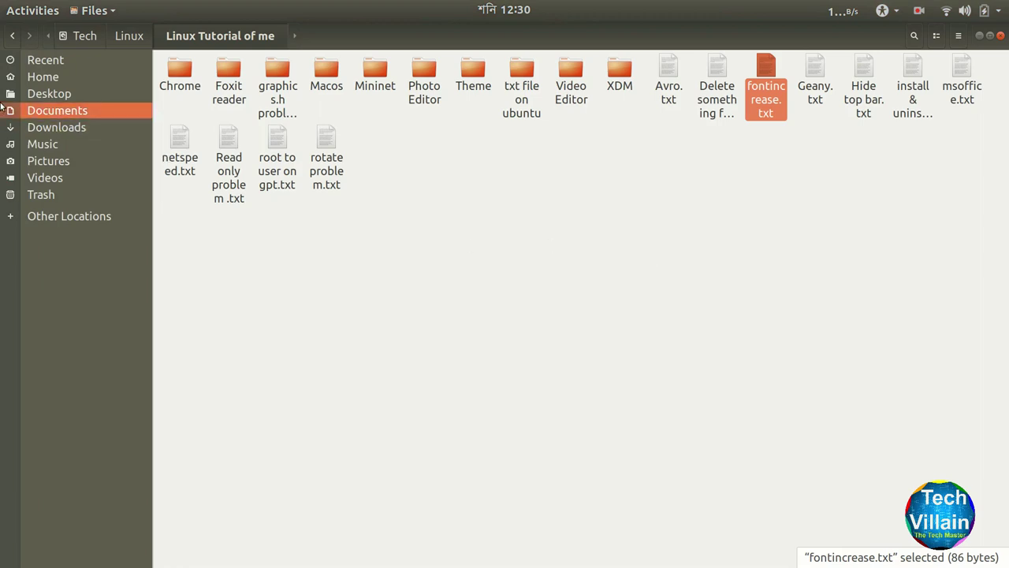
pyautogui.moveTo(2, 41)
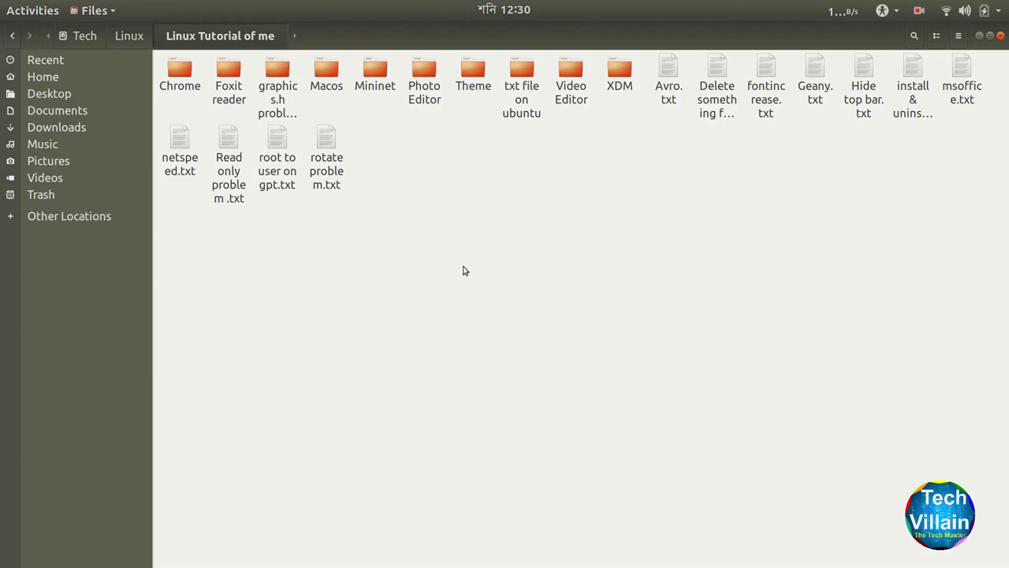
pyautogui.click(979, 36)
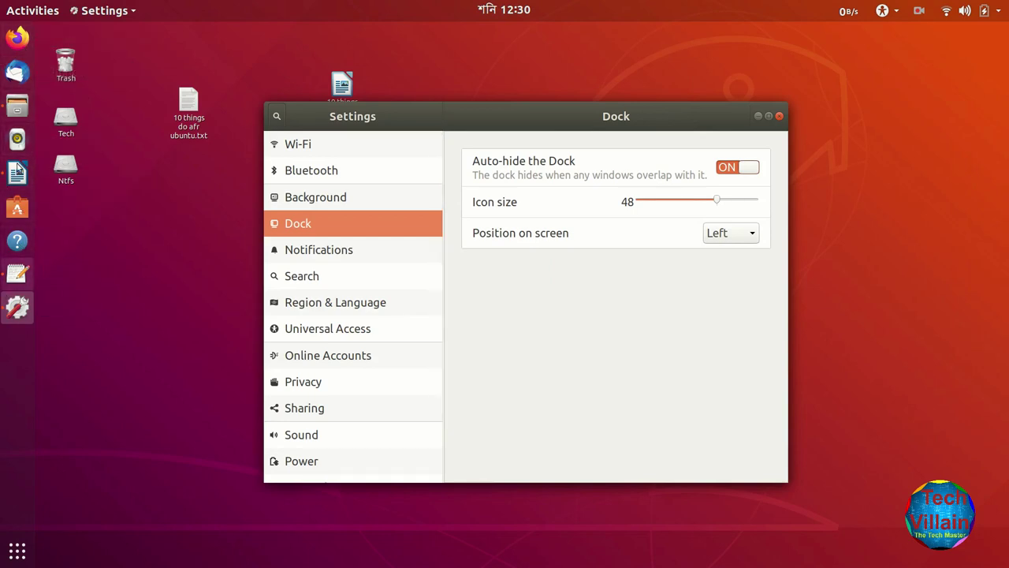
# - Try the dock's position on screen at Bottom and Right, return it to Left, and close Settings
pyautogui.moveTo(716, 201)
pyautogui.mouseDown()
pyautogui.moveTo(694, 205)
pyautogui.moveTo(744, 212)
pyautogui.moveTo(717, 207)
pyautogui.mouseUp()
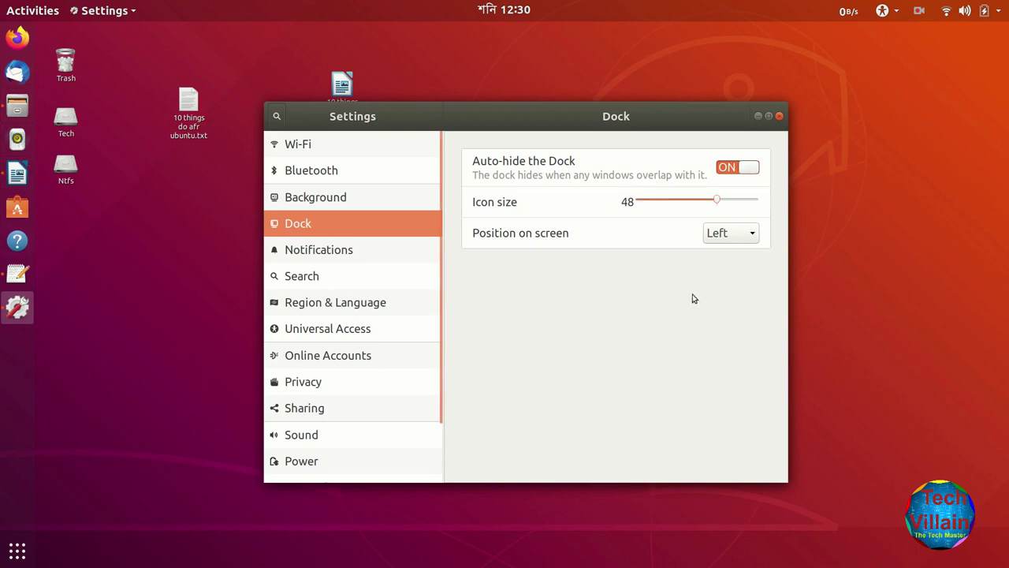
pyautogui.click(735, 235)
pyautogui.click(737, 250)
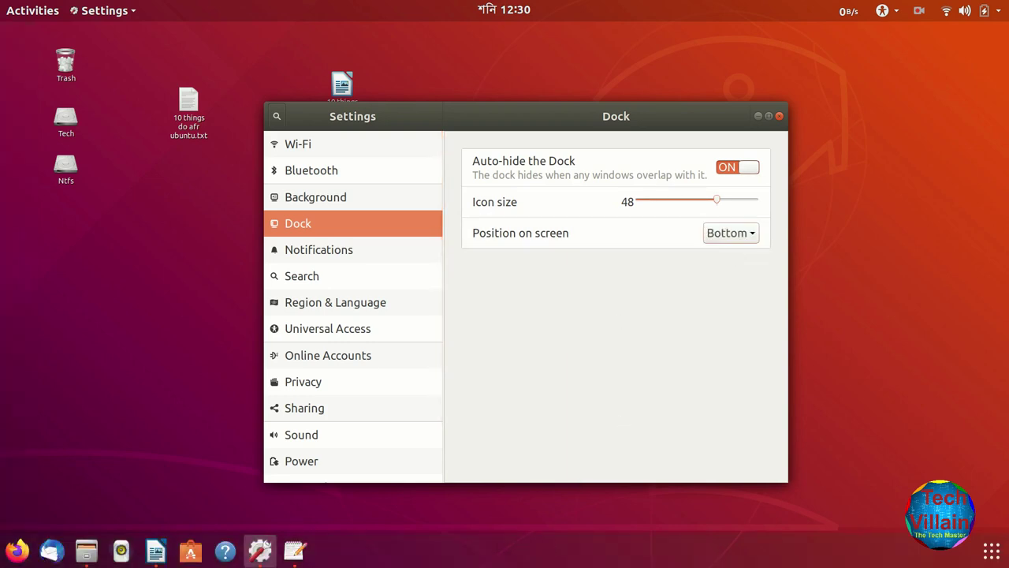
pyautogui.click(732, 233)
pyautogui.click(732, 253)
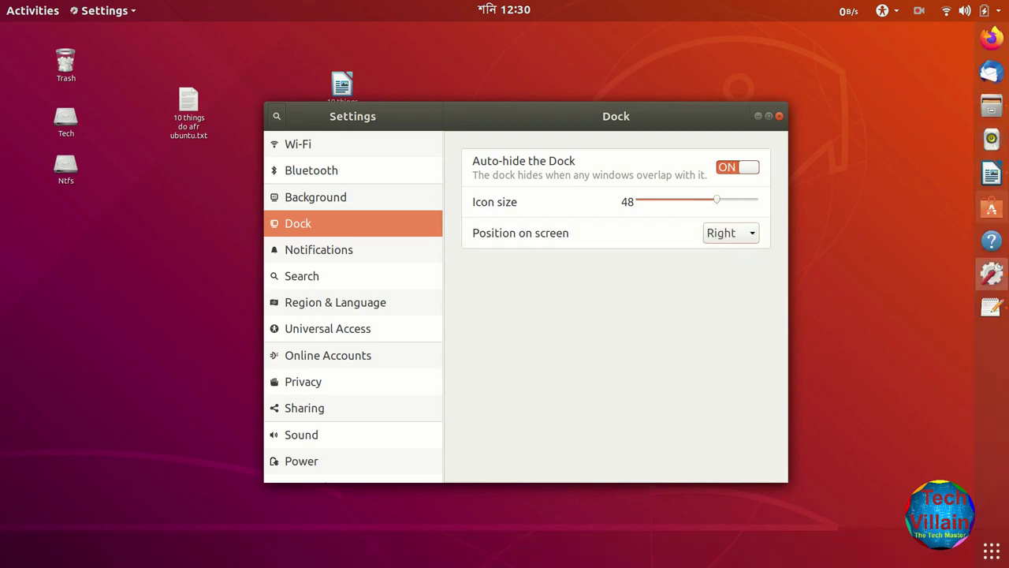
pyautogui.click(724, 234)
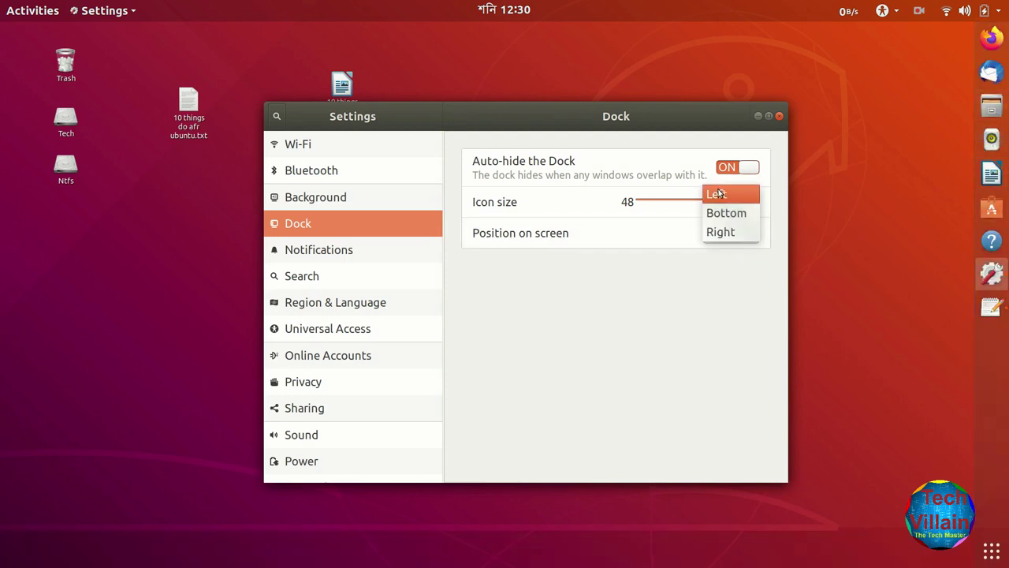
pyautogui.click(719, 194)
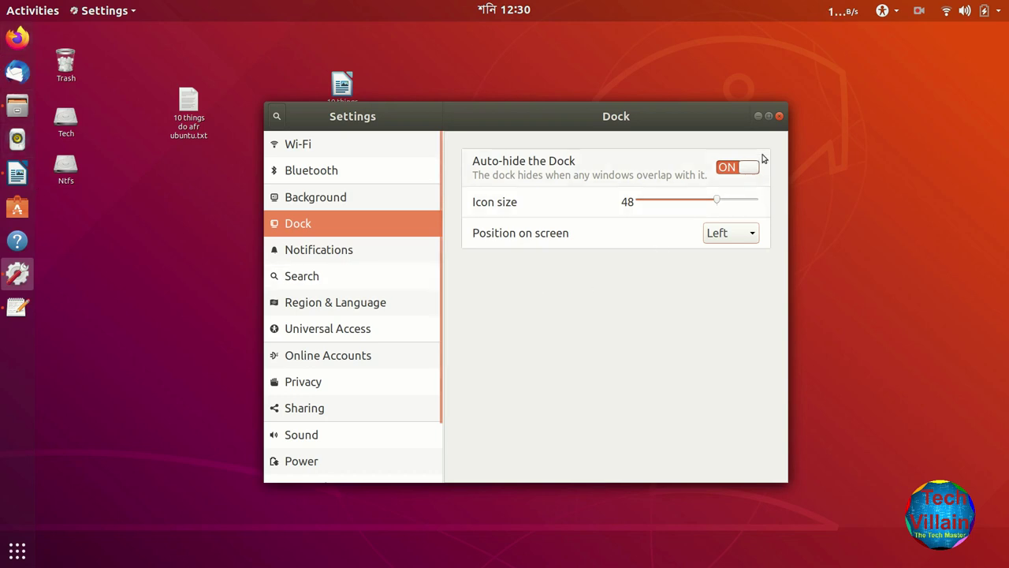
pyautogui.click(779, 116)
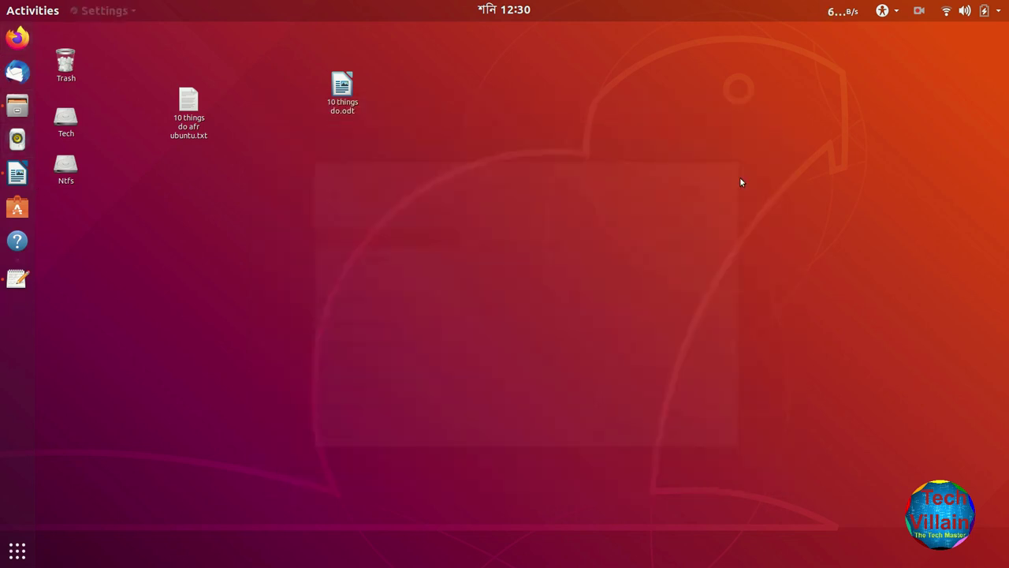
# - Add item 5, beginning with "Hid", below "Hide dock" in 10 things do.odt, and minimise the document
pyautogui.click(18, 173)
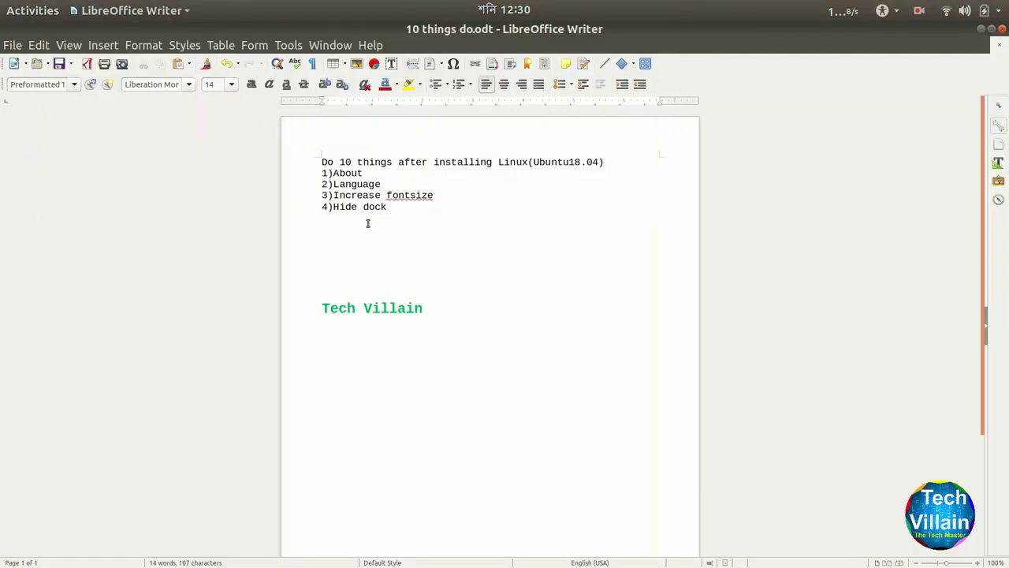
pyautogui.press('BackSpace')
pyautogui.write('5) Hid')
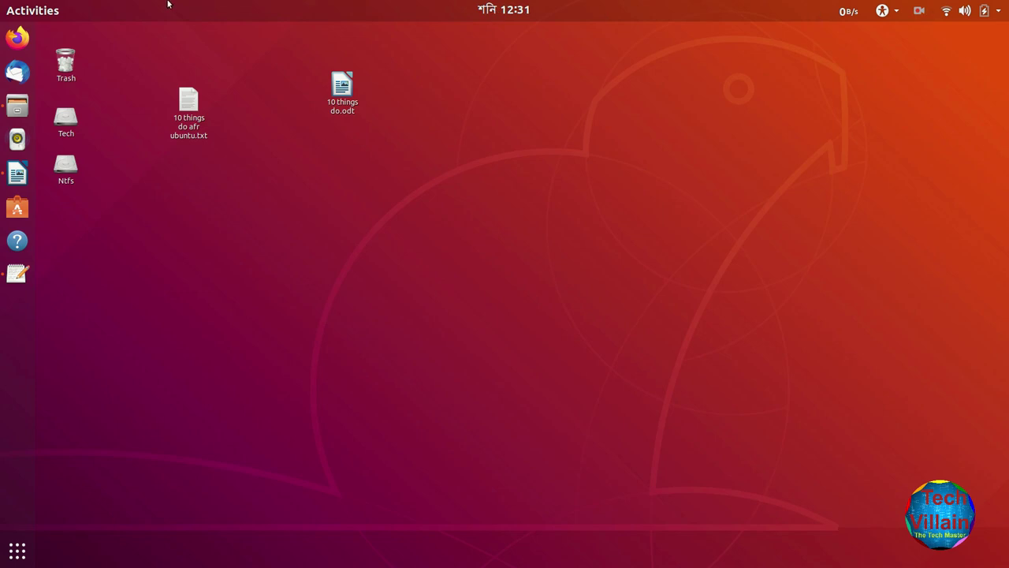
# - Check the top bar above the maximised Files window, minimise it, and open Ubuntu Software by searching the application overview for "ubuntu"
pyautogui.click(17, 105)
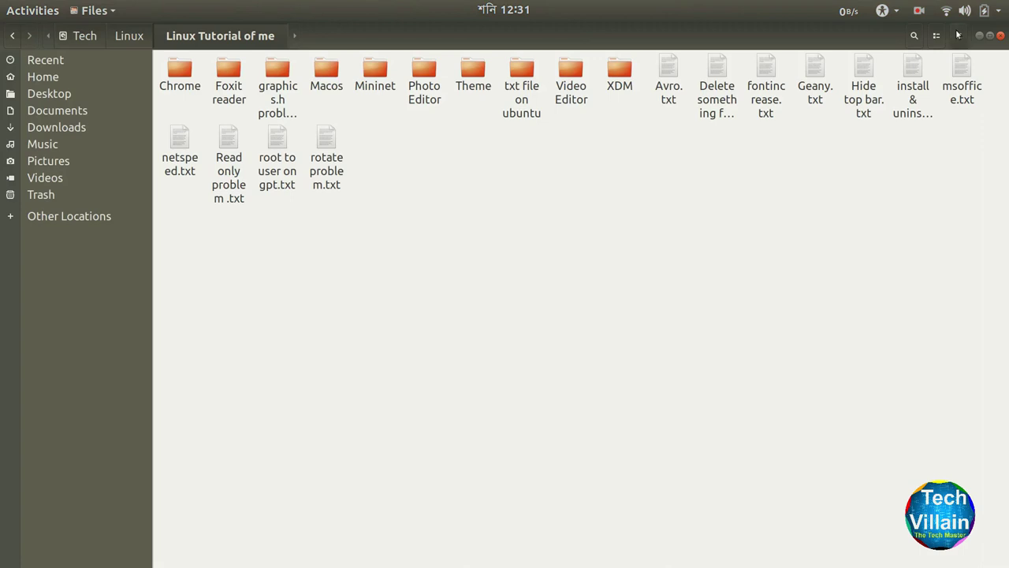
pyautogui.click(980, 36)
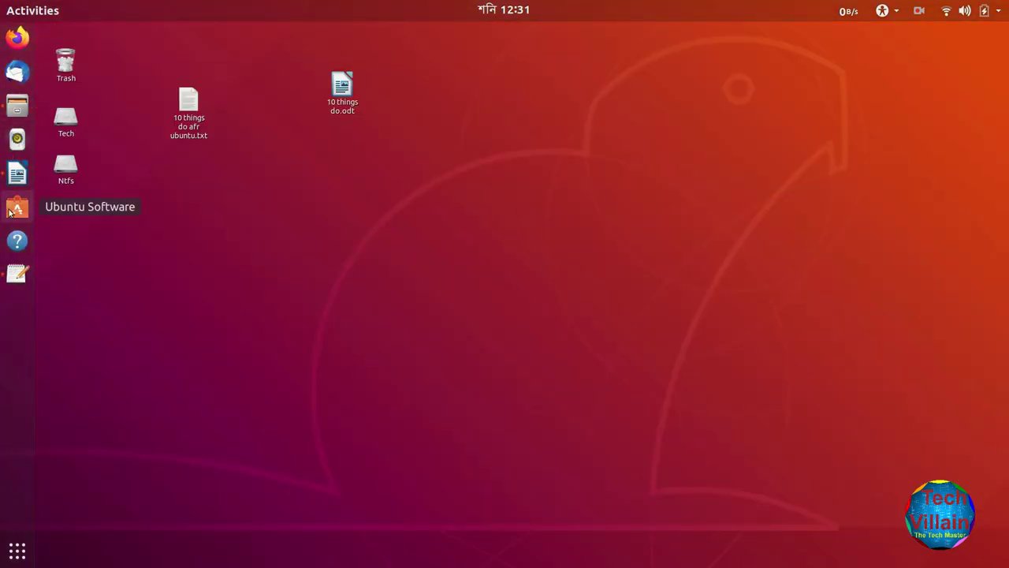
pyautogui.click(18, 551)
pyautogui.click(517, 45)
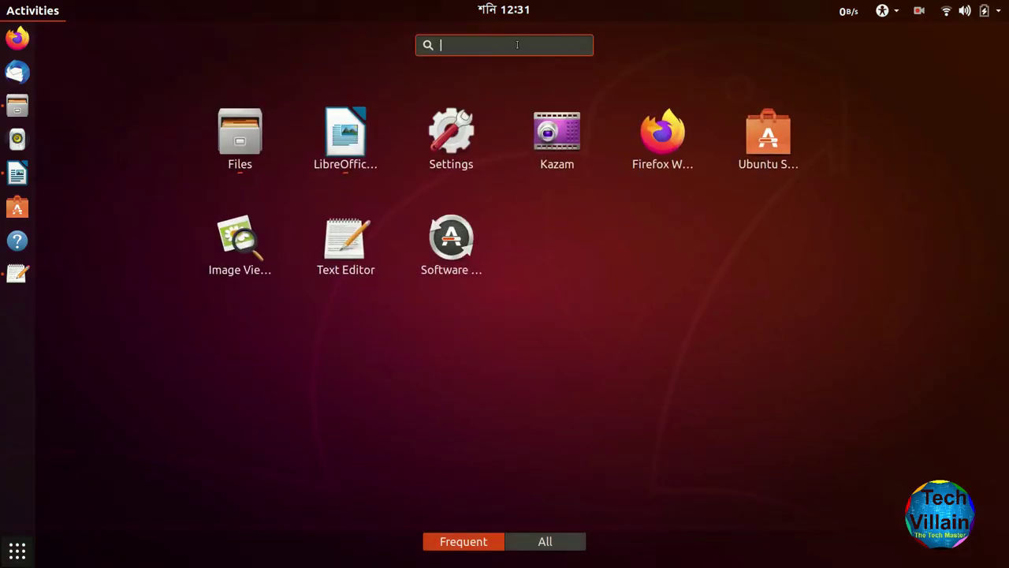
pyautogui.write('ubu')
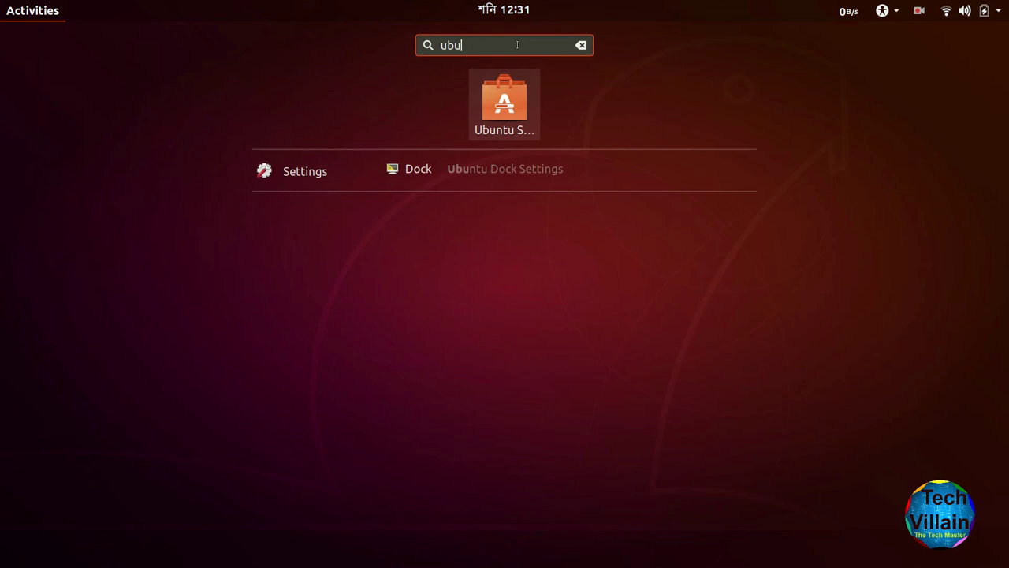
pyautogui.write('ntu')
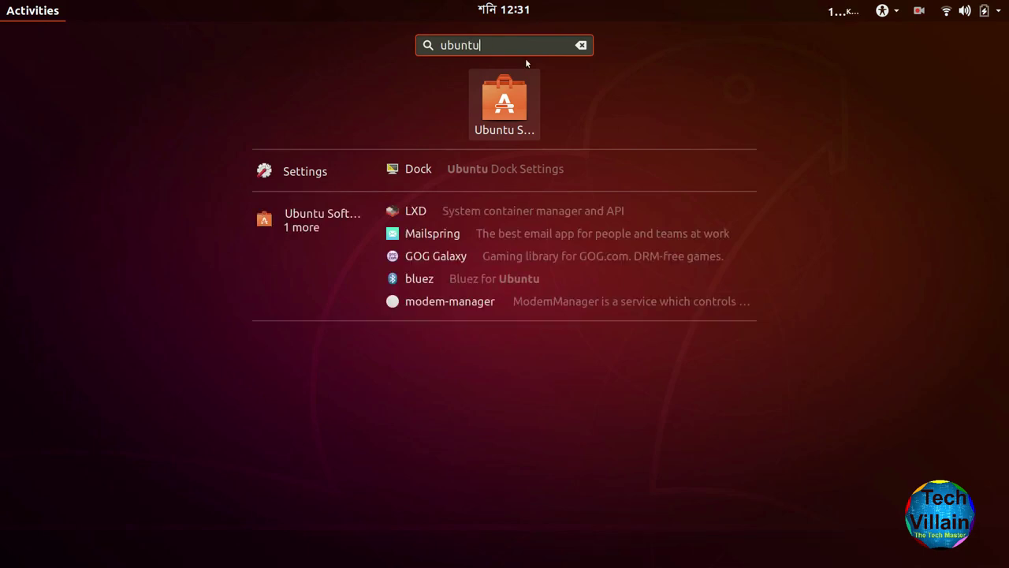
pyautogui.click(503, 108)
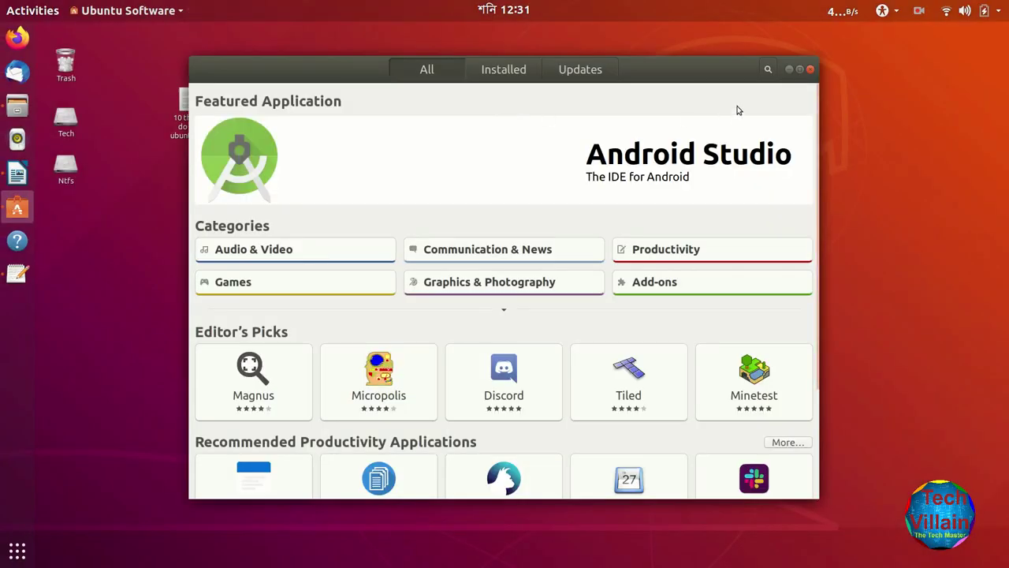
# - Search Ubuntu Software for "hidetopbar" and install the Hide Top Bar extension from extensions.gnome.org
pyautogui.click(769, 70)
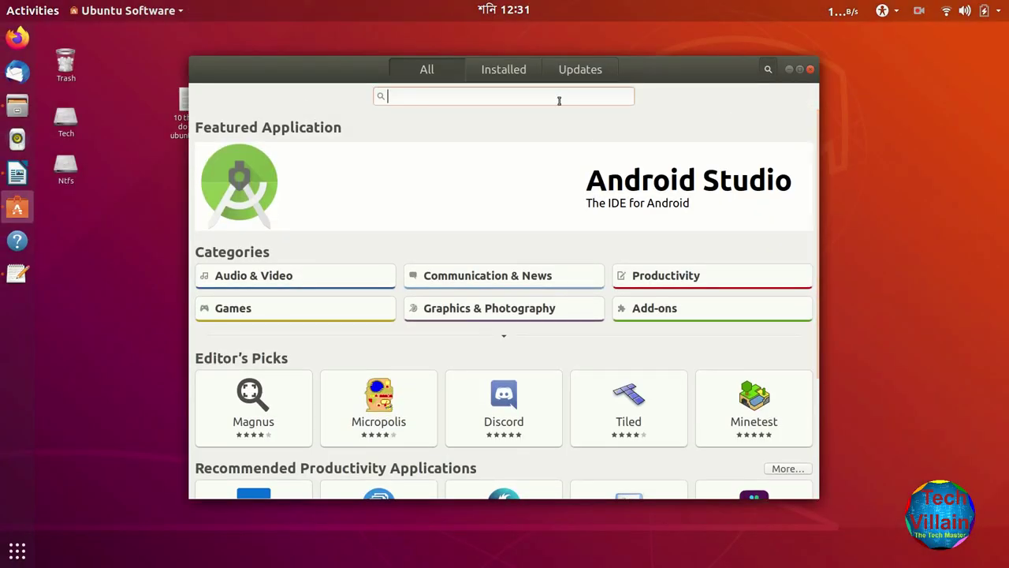
pyautogui.write('hidetopbar')
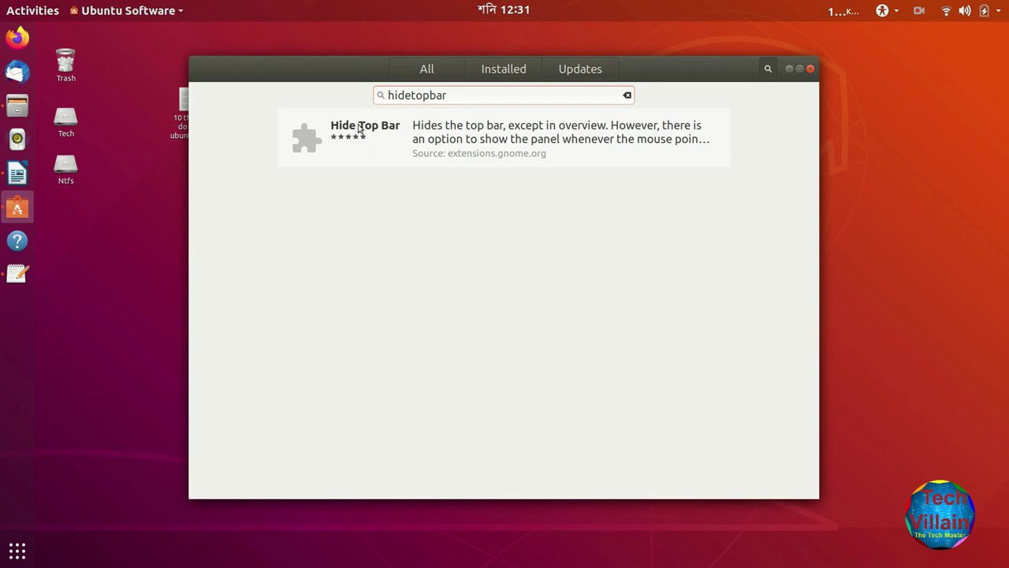
pyautogui.click(359, 129)
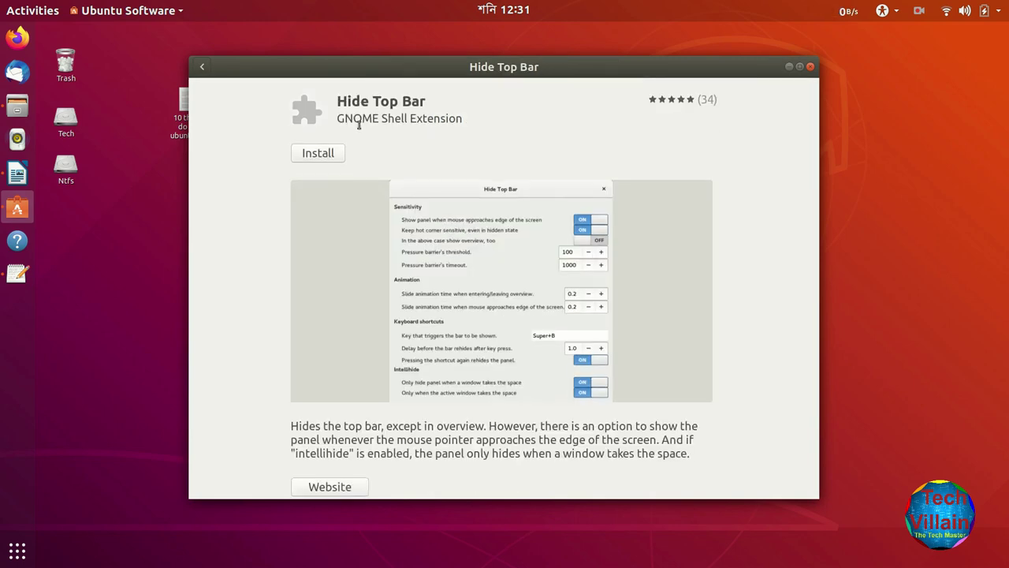
pyautogui.click(318, 155)
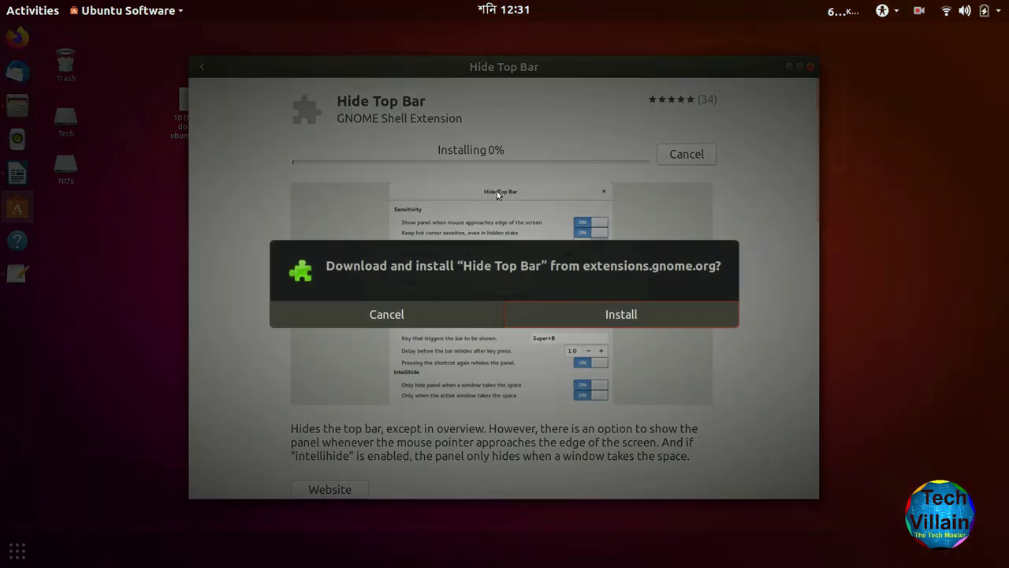
pyautogui.click(641, 319)
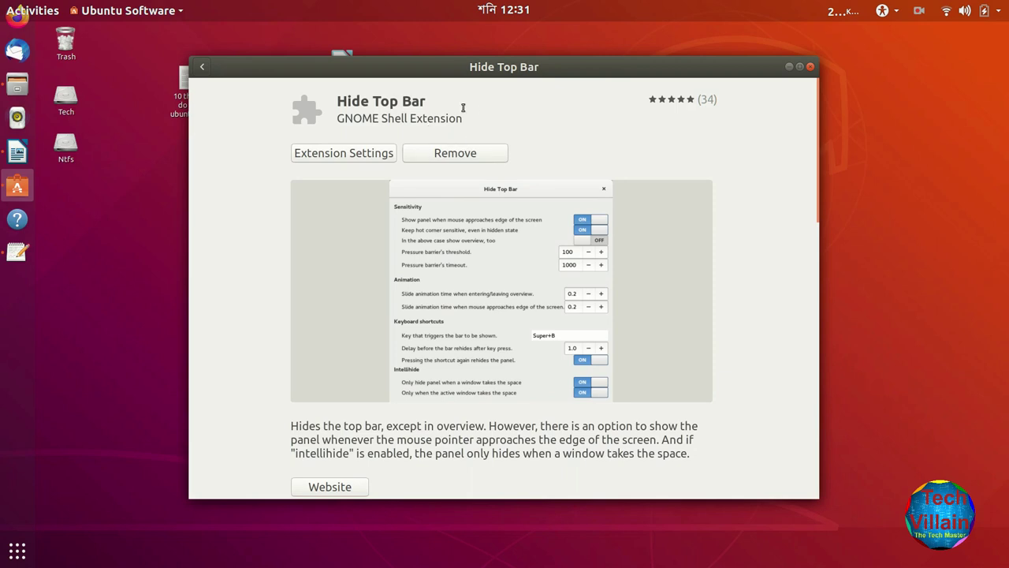
# - Check the top bar's behaviour with the maximised Files window, view Hide Top Bar's extension settings, and close the settings and Ubuntu Software
pyautogui.click(17, 83)
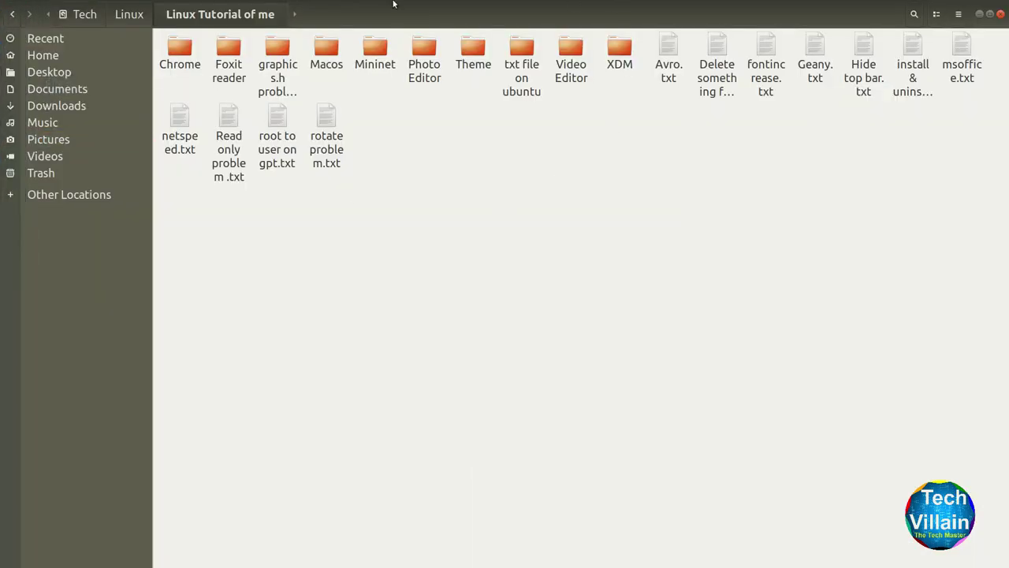
pyautogui.click(980, 14)
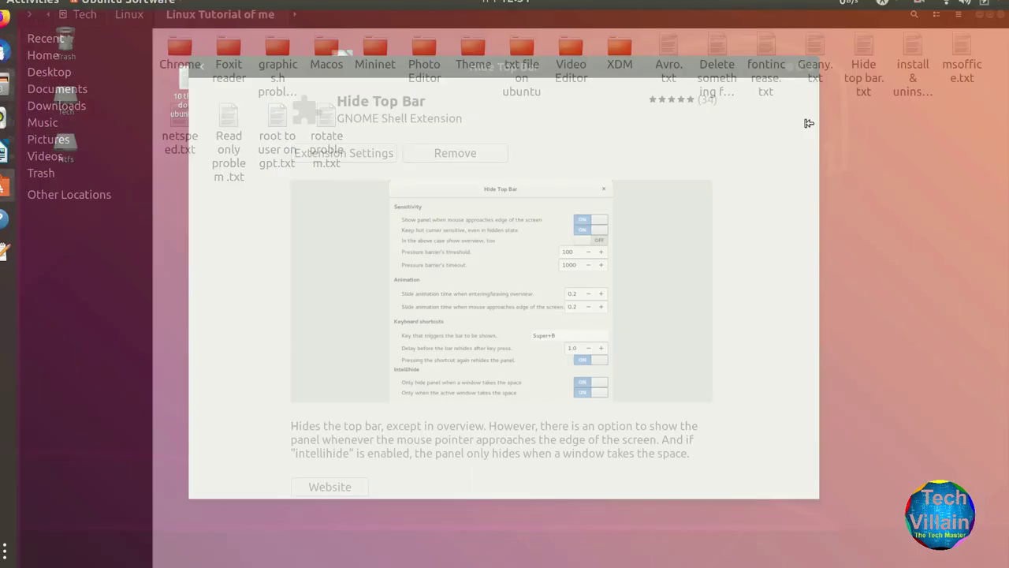
pyautogui.click(354, 152)
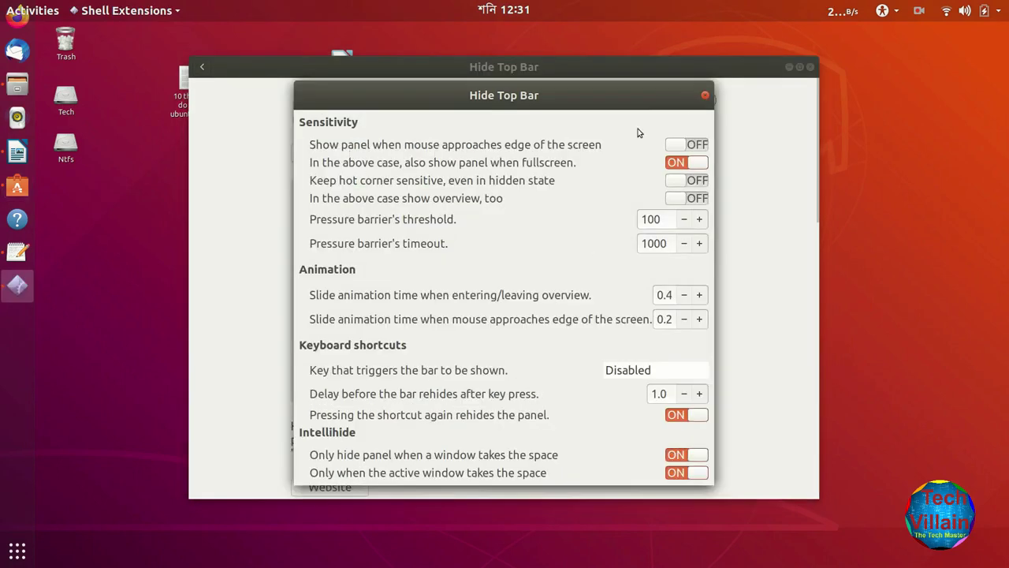
pyautogui.click(705, 97)
pyautogui.click(811, 69)
# - Add the item "6)NetSpeed" below "Hide topbar" in 10 things do.odt, and minimise the document
pyautogui.write('6)NetSpeed')
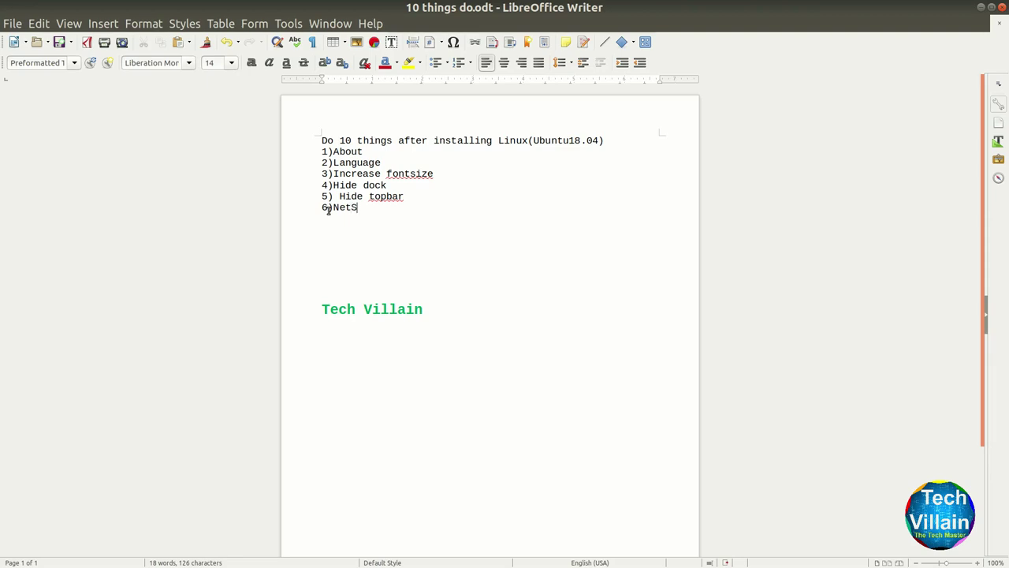
pyautogui.press('Return')
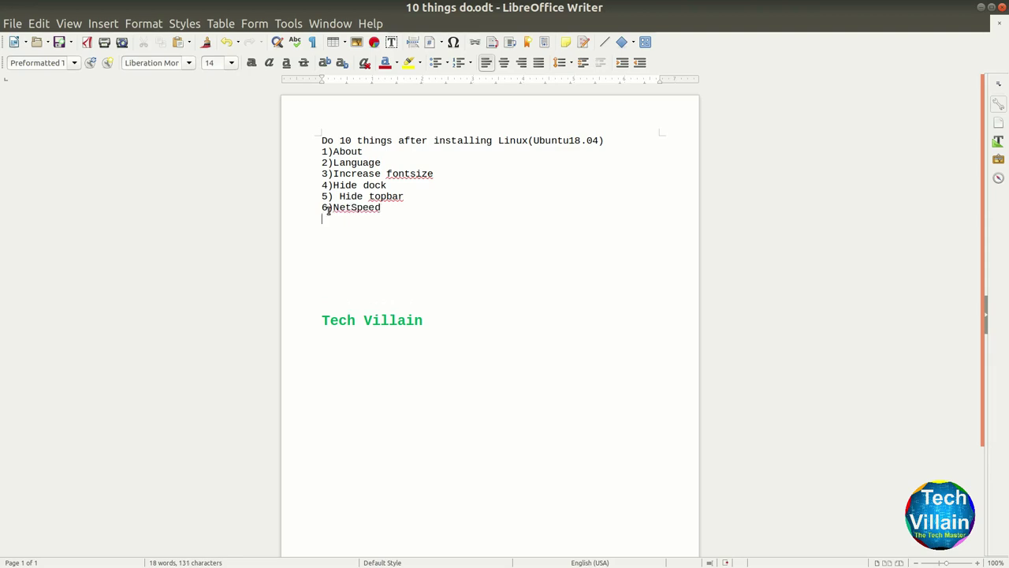
pyautogui.click(981, 7)
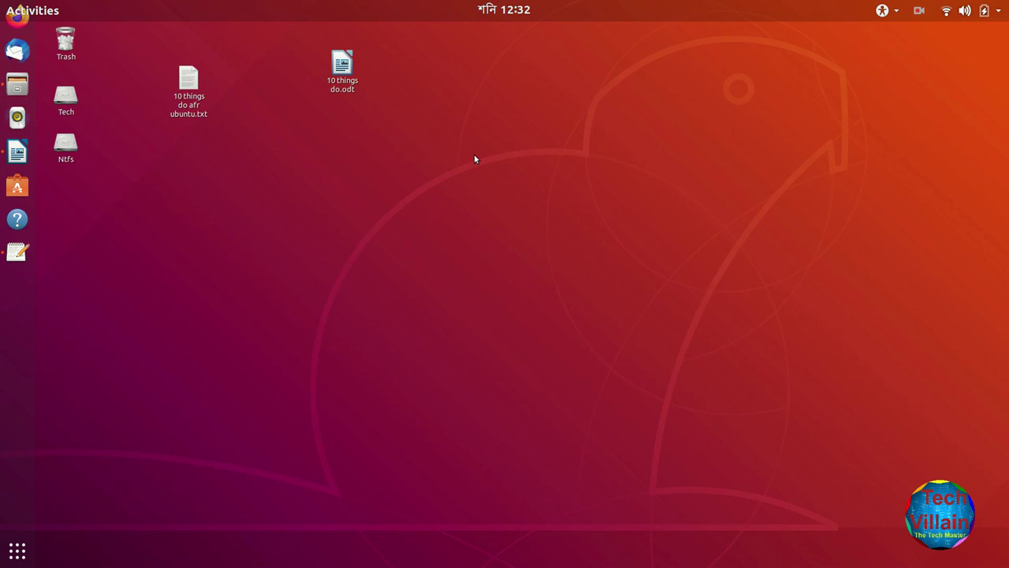
# - Open Ubuntu Software by searching the application overview for "ubuntu sof"
pyautogui.click(18, 549)
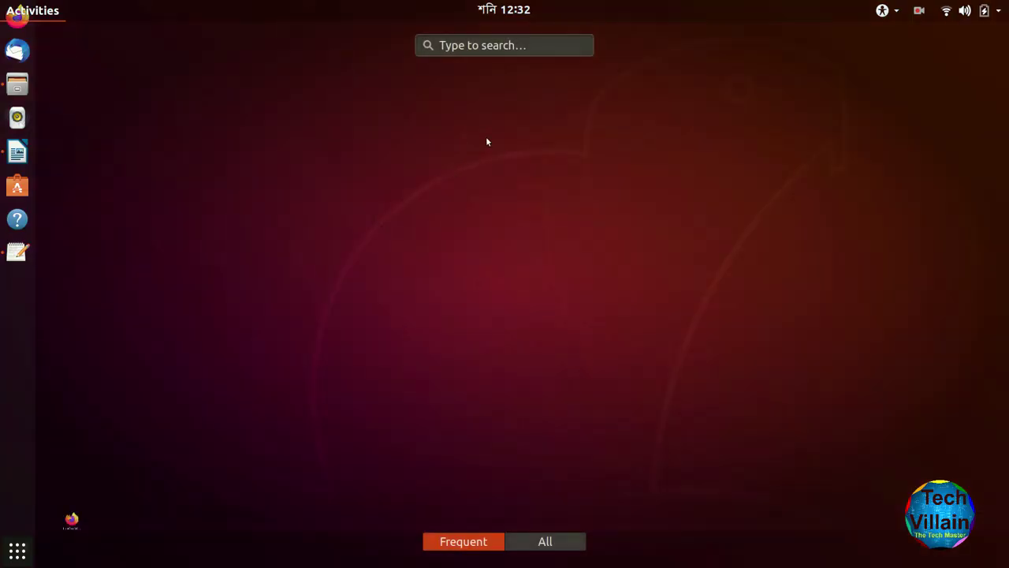
pyautogui.click(520, 46)
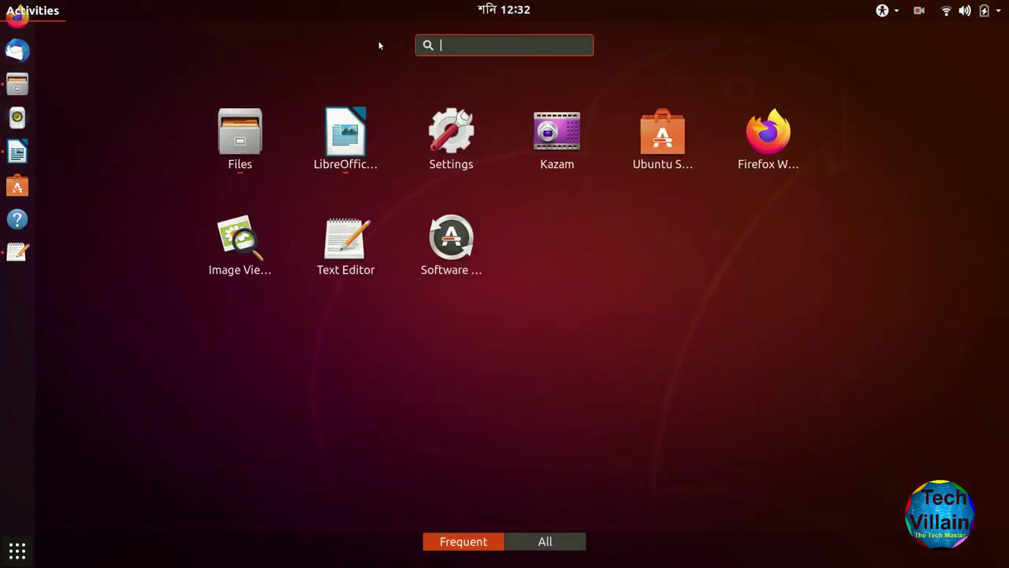
pyautogui.write('ubuntu so')
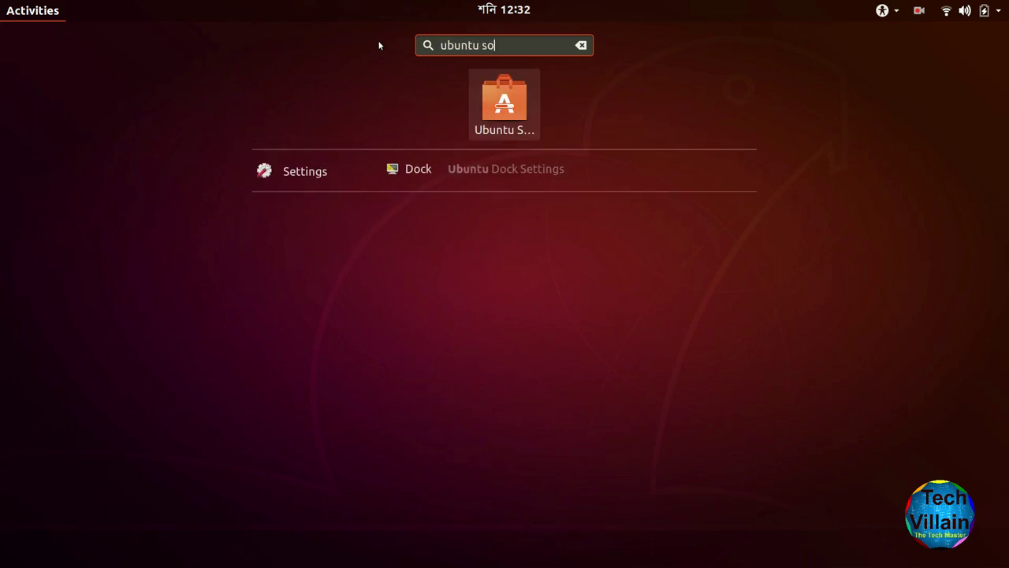
pyautogui.write('f')
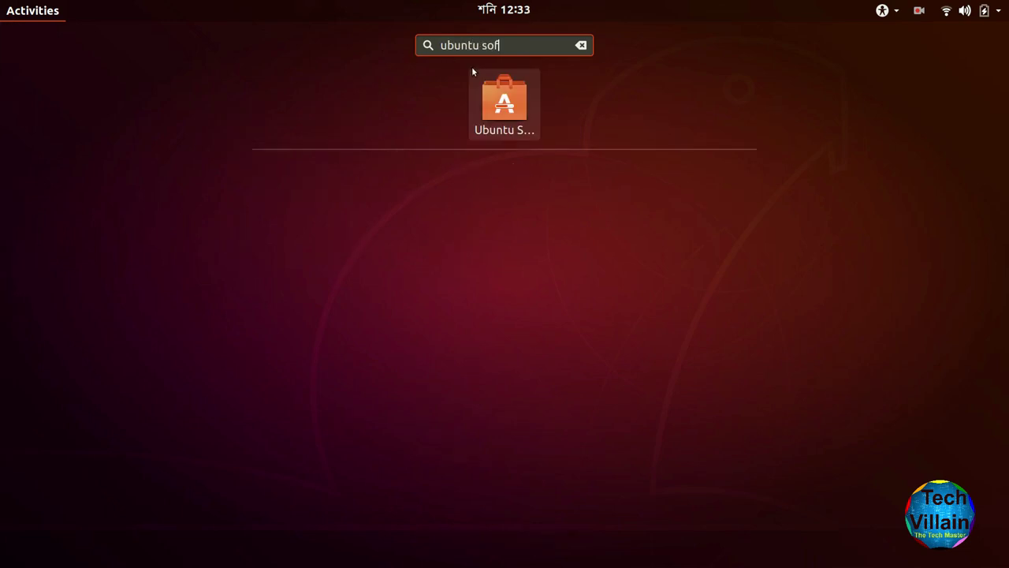
pyautogui.press('Return')
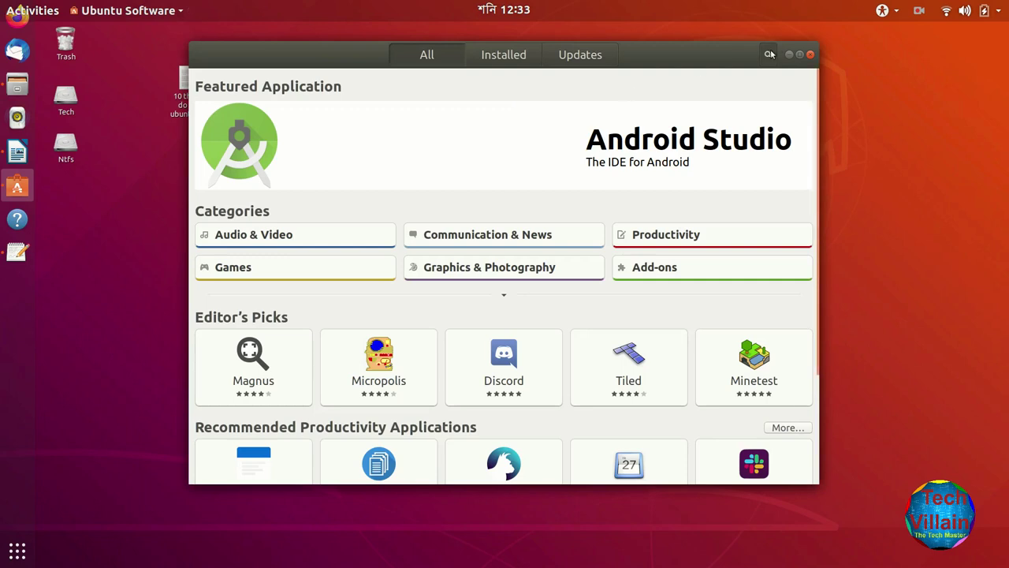
# - Search Ubuntu Software for "netspeed" and install the NetSpeed extension from extensions.gnome.org
pyautogui.click(768, 54)
pyautogui.write('n')
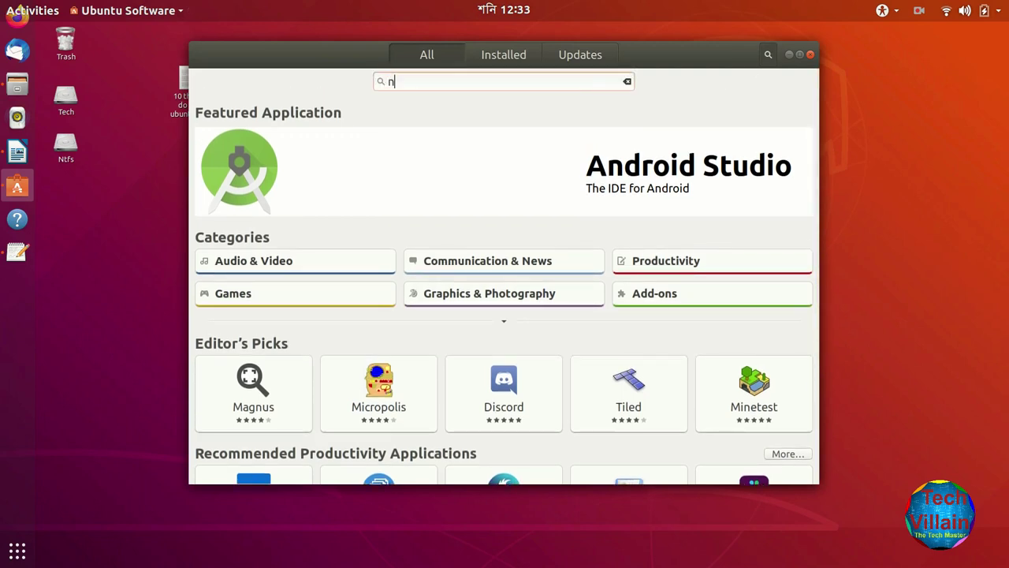
pyautogui.write('etspeed')
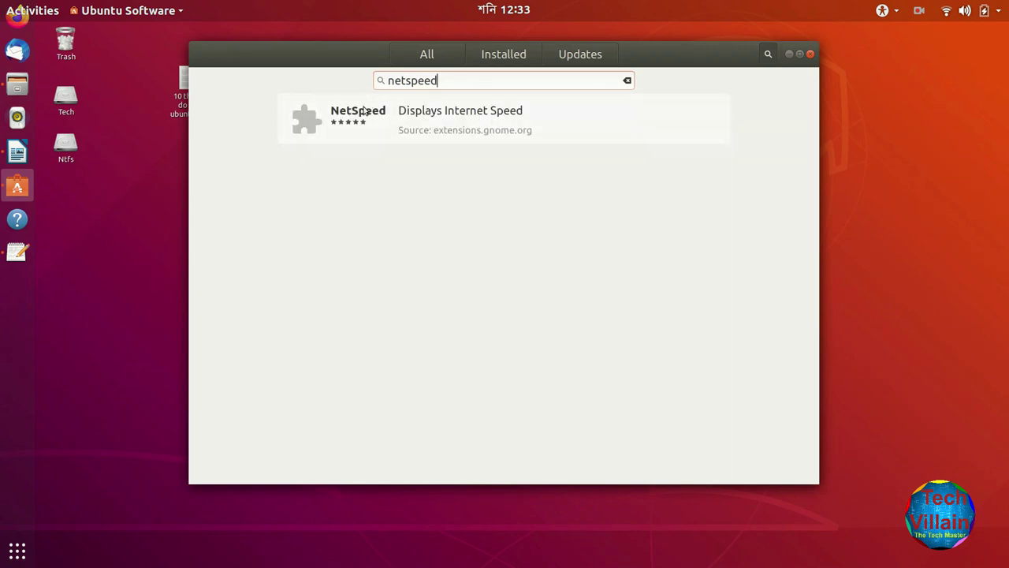
pyautogui.click(361, 118)
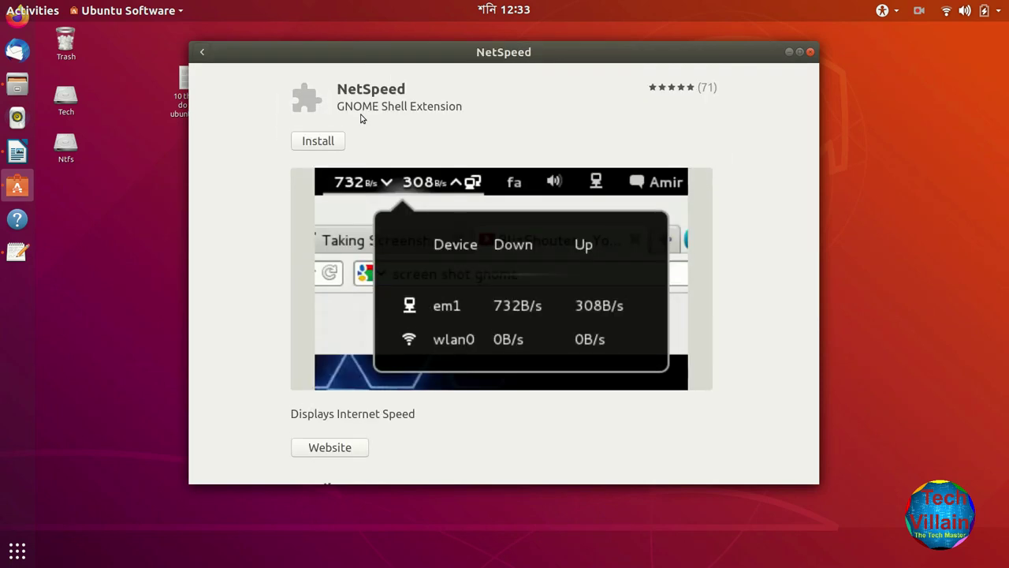
pyautogui.click(323, 140)
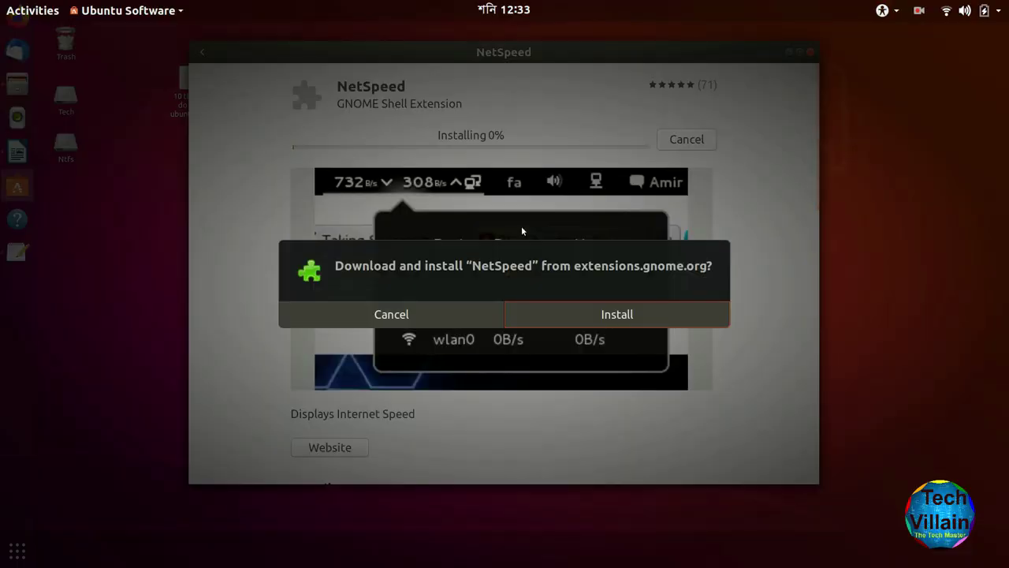
pyautogui.click(617, 313)
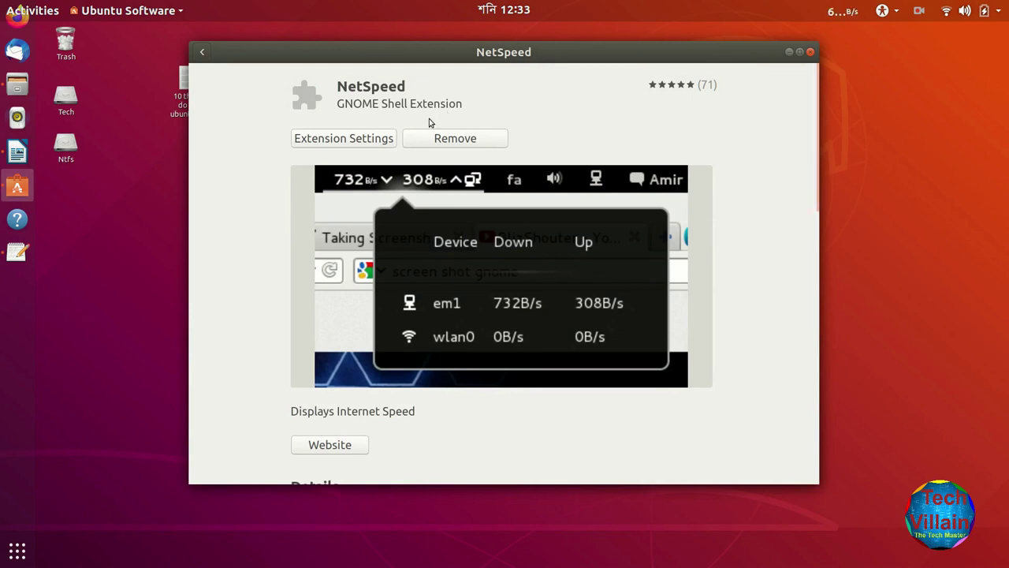
# - View the per-device speed list in the top bar and open NetSpeed's extension settings
pyautogui.click(853, 14)
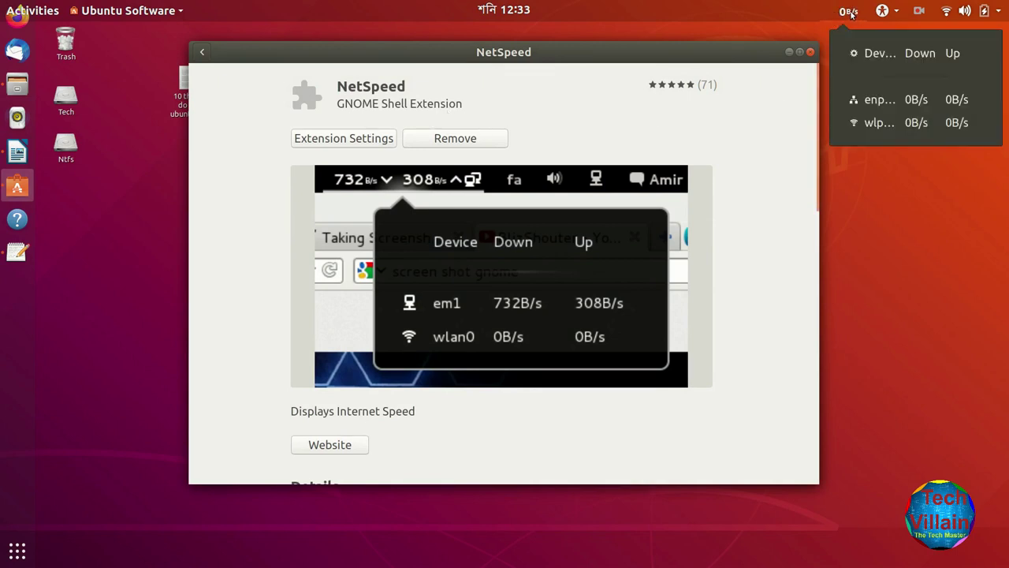
pyautogui.click(853, 11)
pyautogui.click(380, 139)
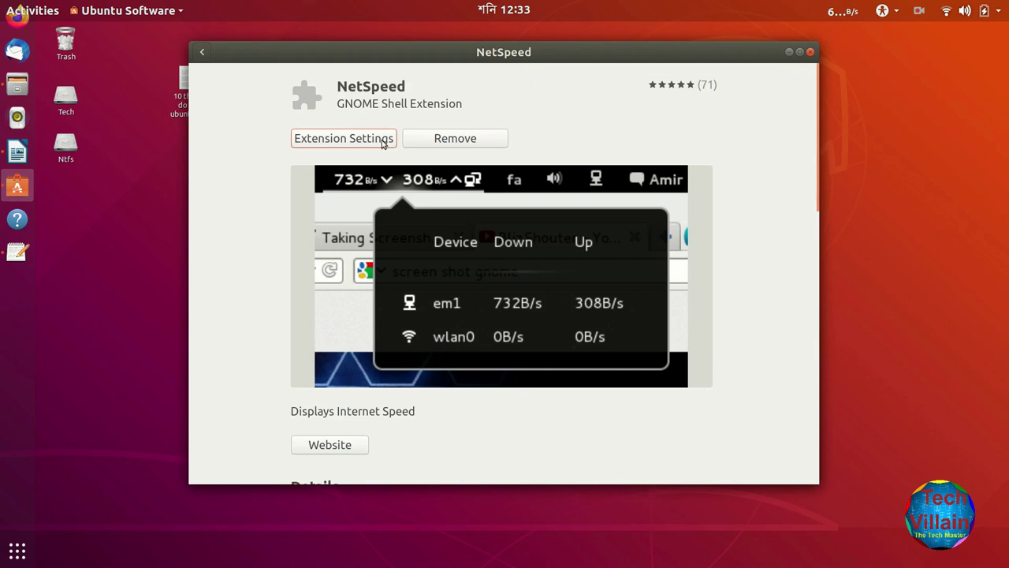
pyautogui.moveTo(457, 166); pyautogui.dragTo(500, 111)
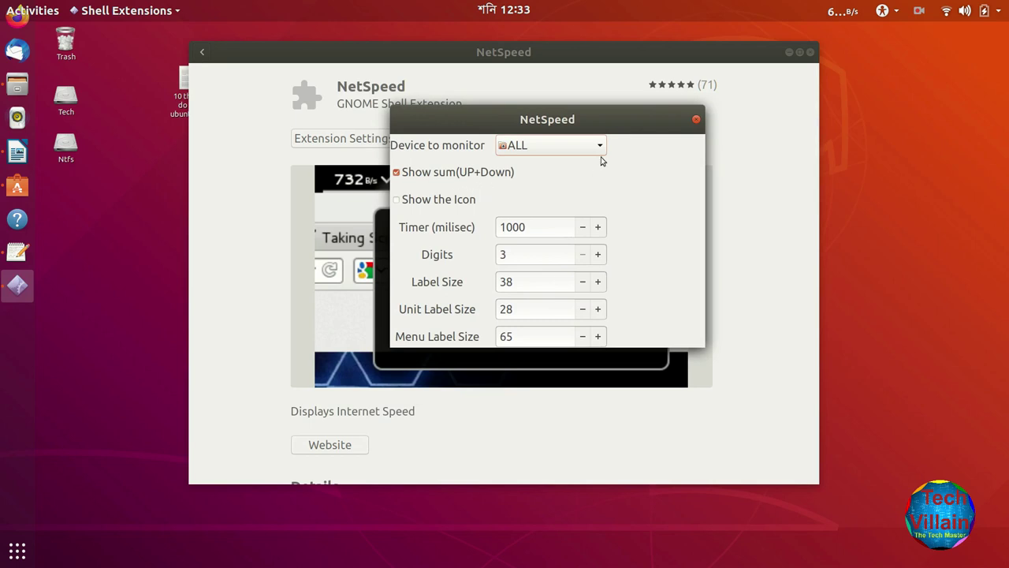
# - Try NetSpeed with Show sum(UP+Down) off, check the top bar's speed list, turn the option back on, and close the settings and Ubuntu Software
pyautogui.click(396, 174)
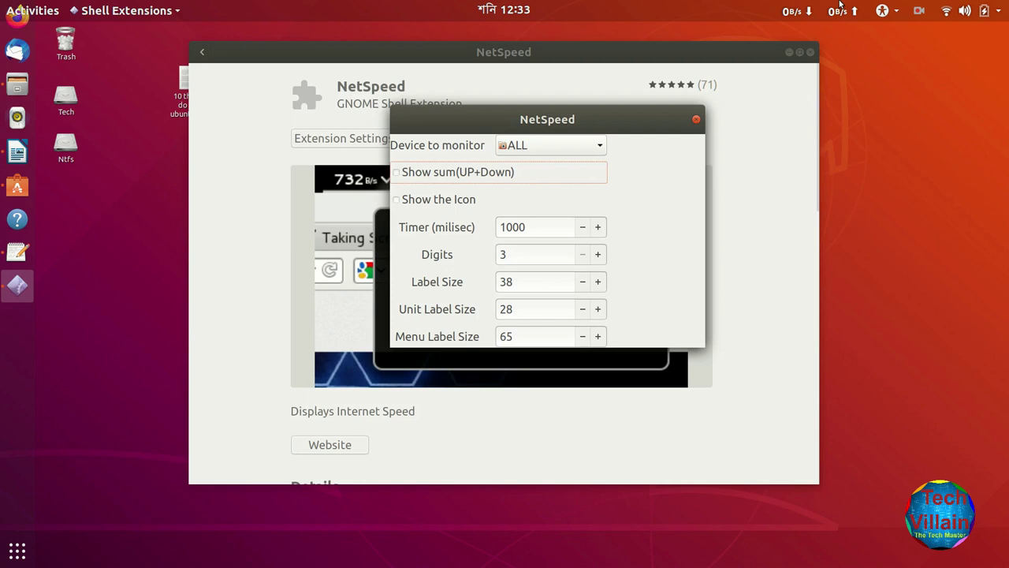
pyautogui.click(839, 14)
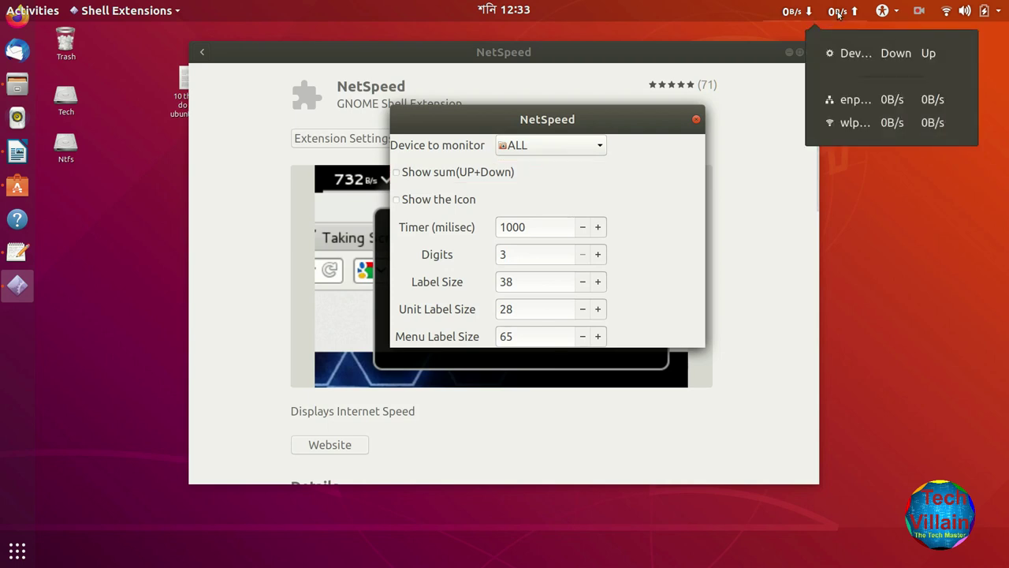
pyautogui.click(838, 13)
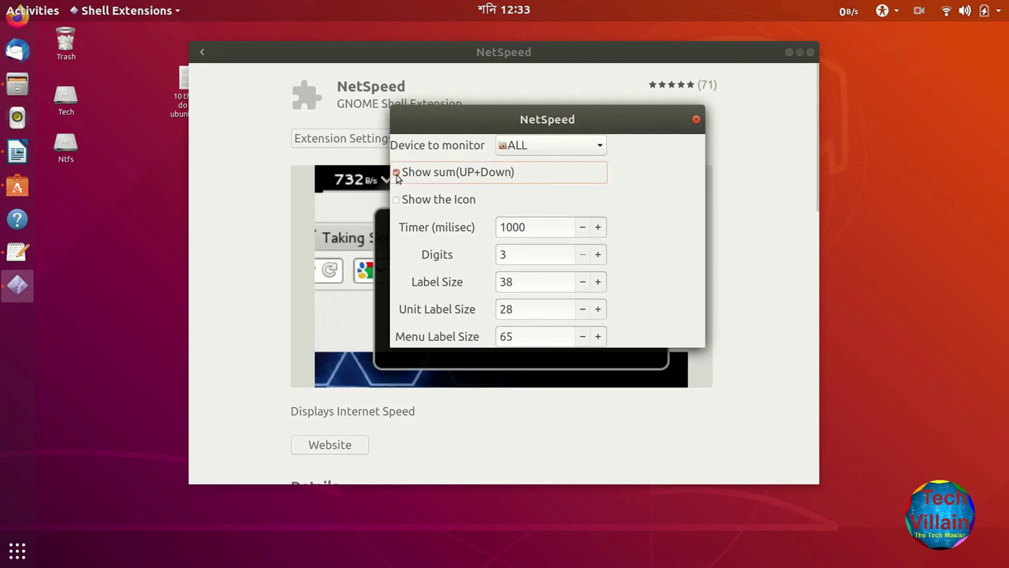
pyautogui.click(696, 119)
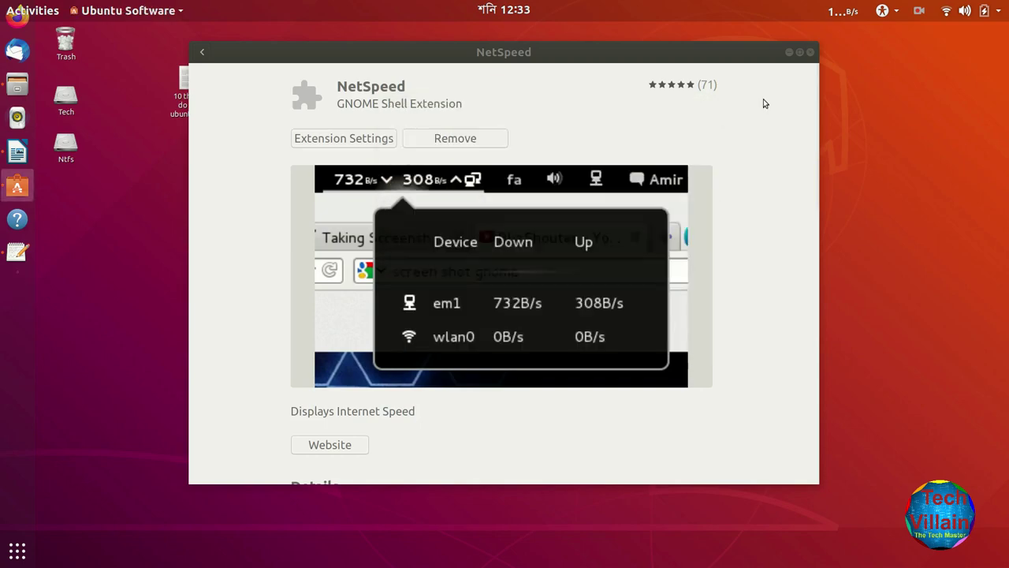
pyautogui.click(811, 52)
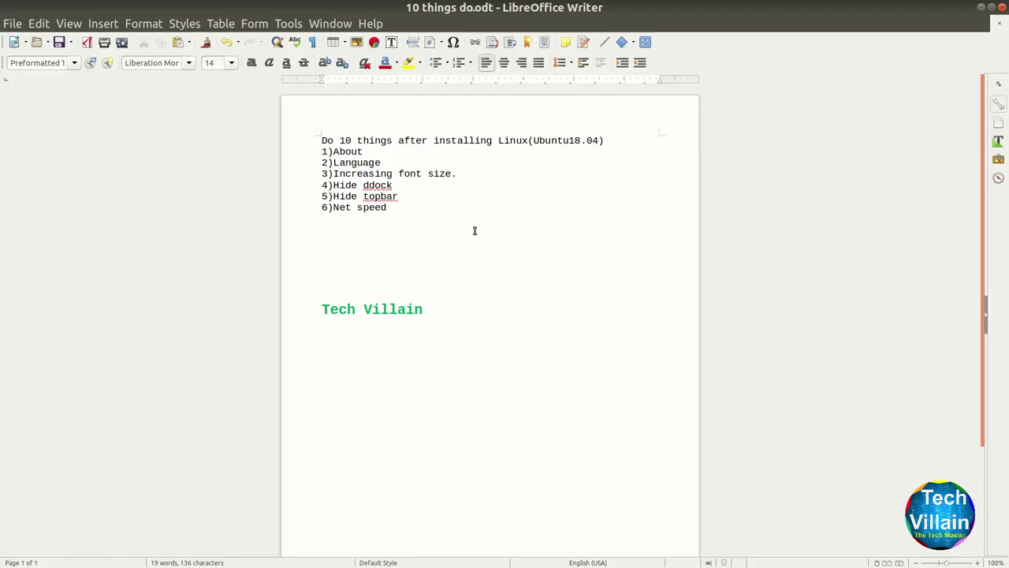
# - Add the list item "7)Read only problem." below "6)Net speed", start a new line, and minimize the document
pyautogui.write('7)Read only problem')
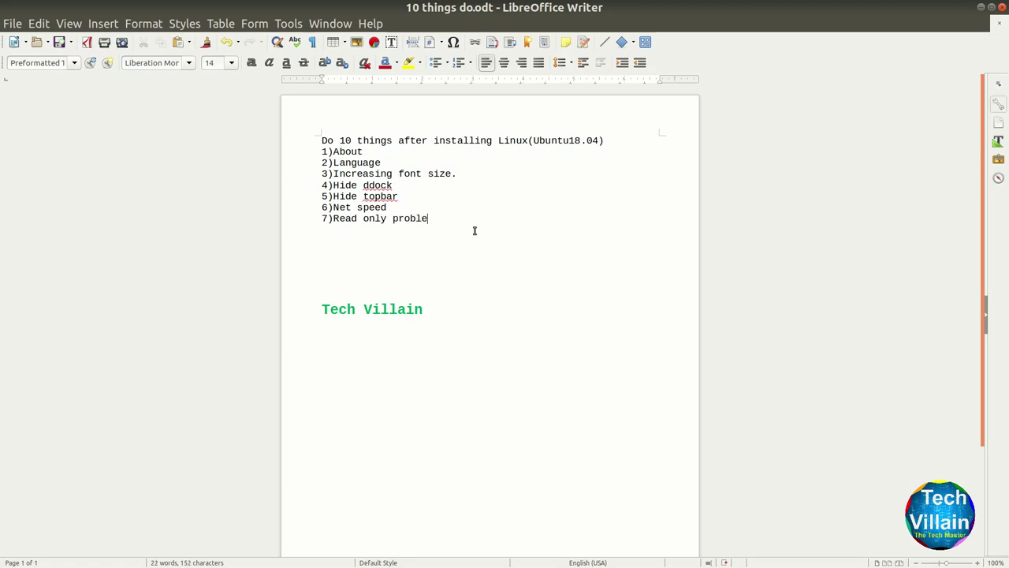
pyautogui.write('.')
pyautogui.press('Return')
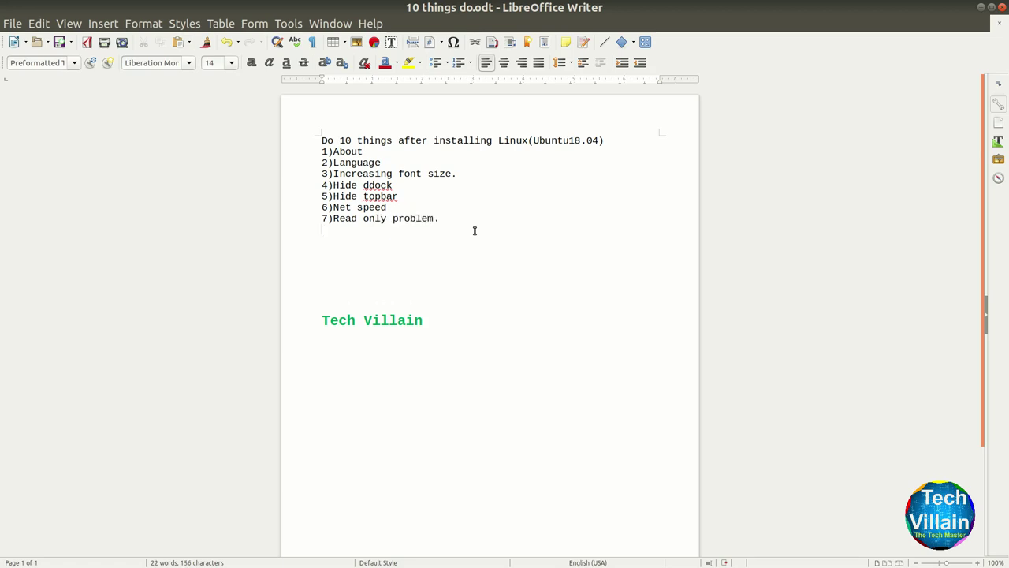
pyautogui.click(981, 6)
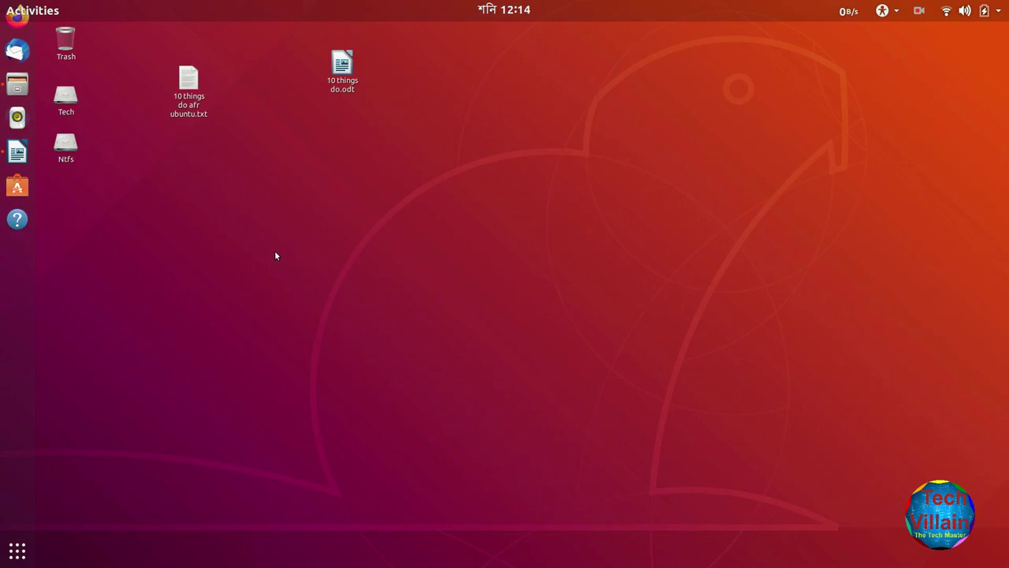
# - Open the Ntfs drive in Files and examine which actions are available for its empty area and the System Volume Information folder
pyautogui.click(13, 88)
pyautogui.click(112, 191)
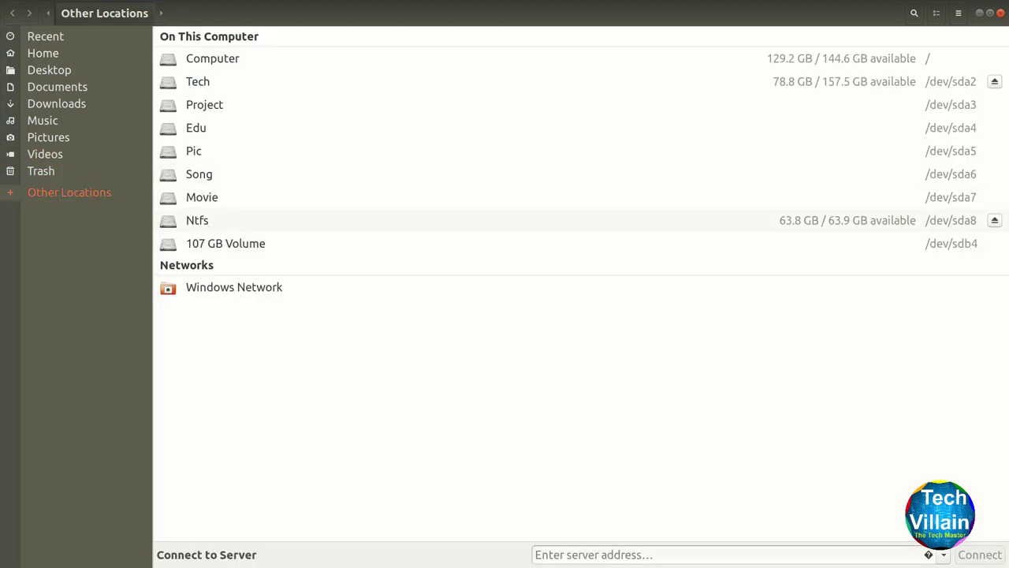
pyautogui.click(402, 220)
pyautogui.rightClick(417, 162)
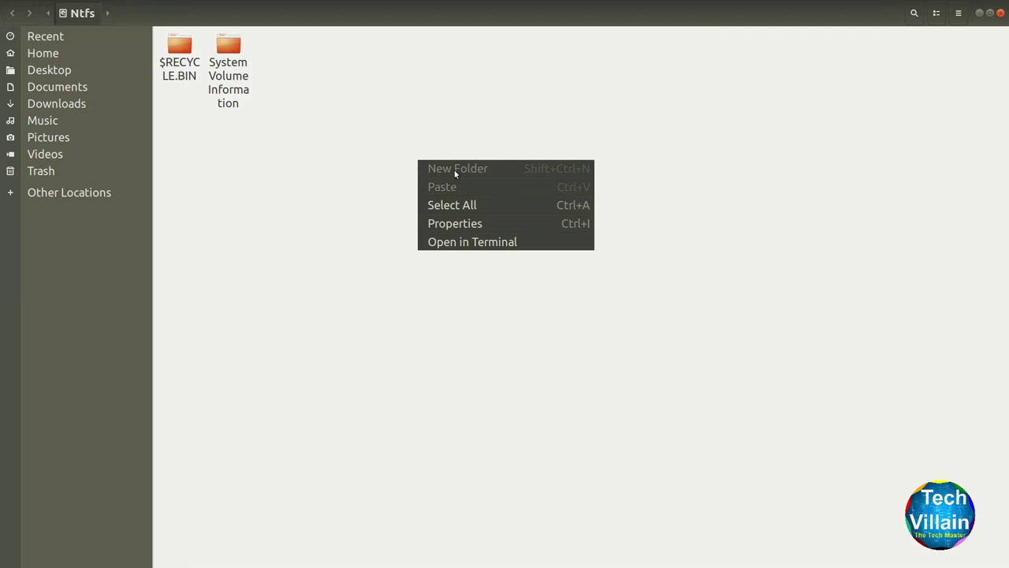
pyautogui.click(314, 94)
pyautogui.rightClick(232, 60)
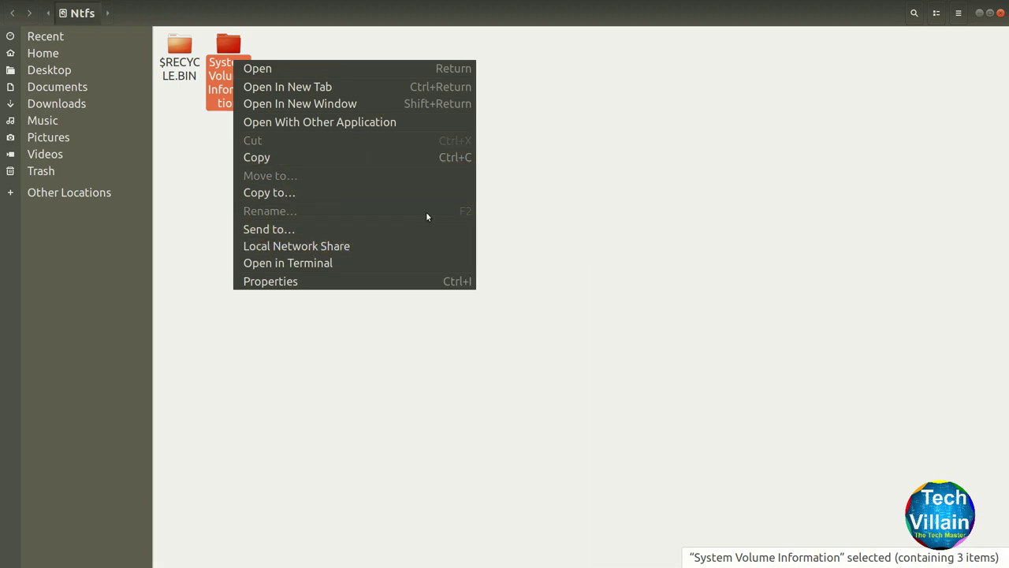
pyautogui.click(488, 215)
pyautogui.click(489, 214)
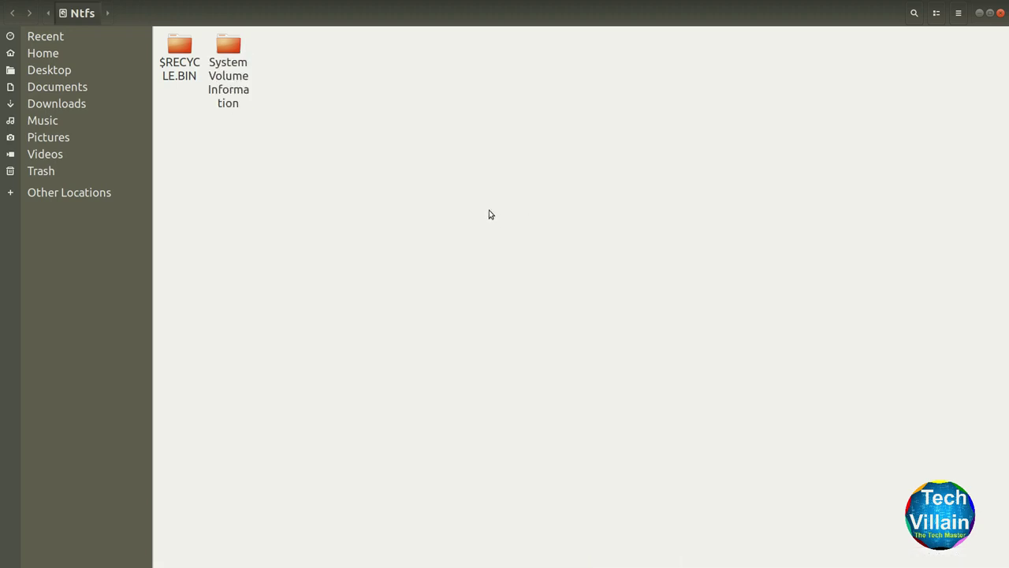
# - Return to Other Locations, open a terminal beside the drive list, and run "sudo fdisk -l", entering the account password
pyautogui.click(102, 197)
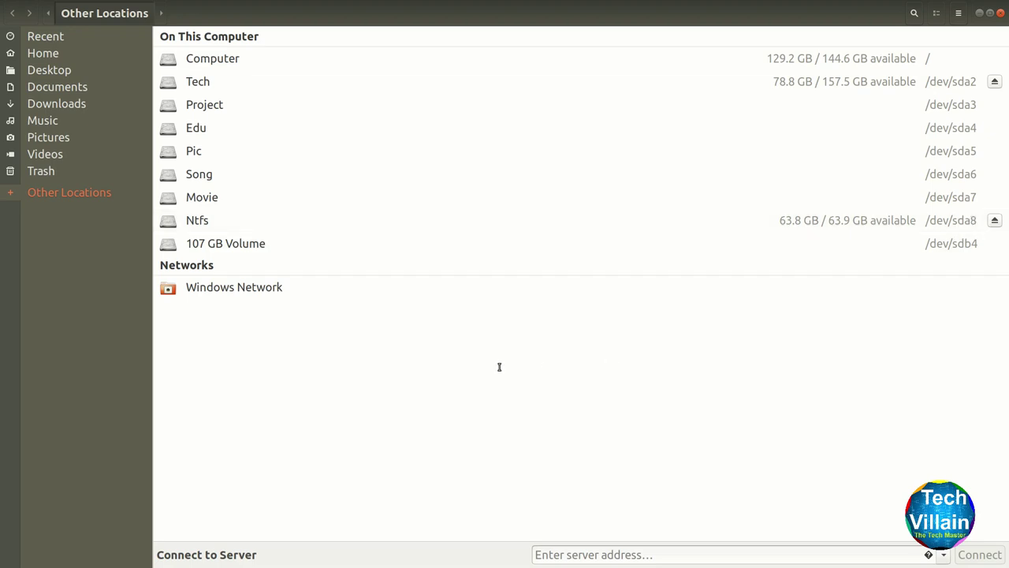
pyautogui.hotkey('ctrl', 'alt', 't')
pyautogui.moveTo(199, 39); pyautogui.dragTo(535, 161)
pyautogui.write('sud')
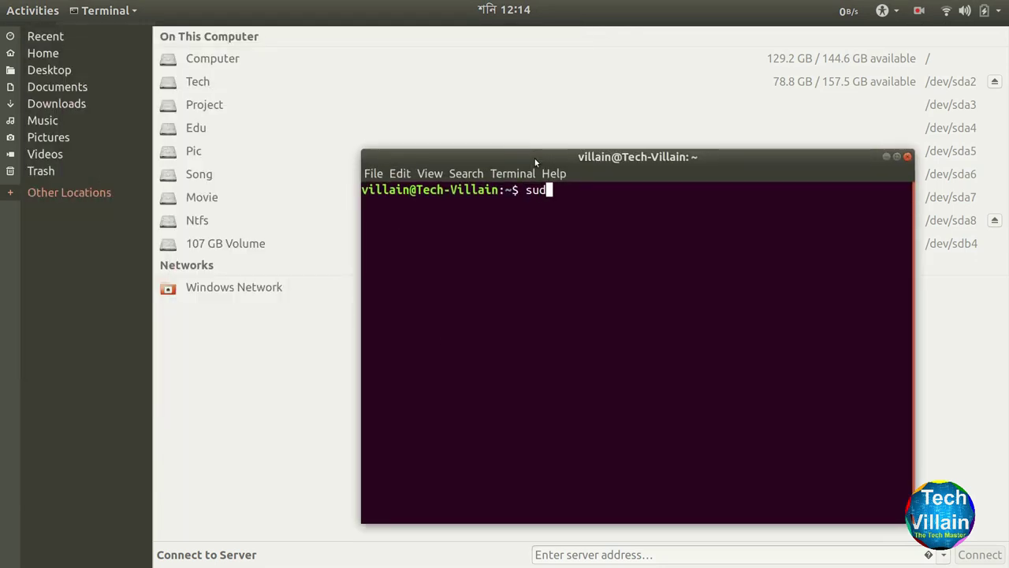
pyautogui.write('o fdisk -l')
pyautogui.press('Return')
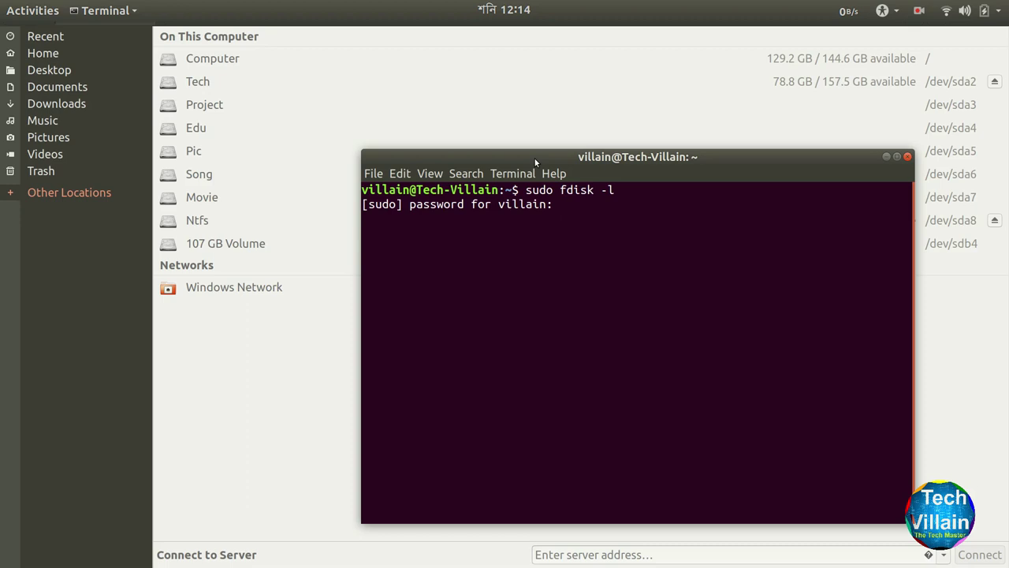
pyautogui.press('Return')
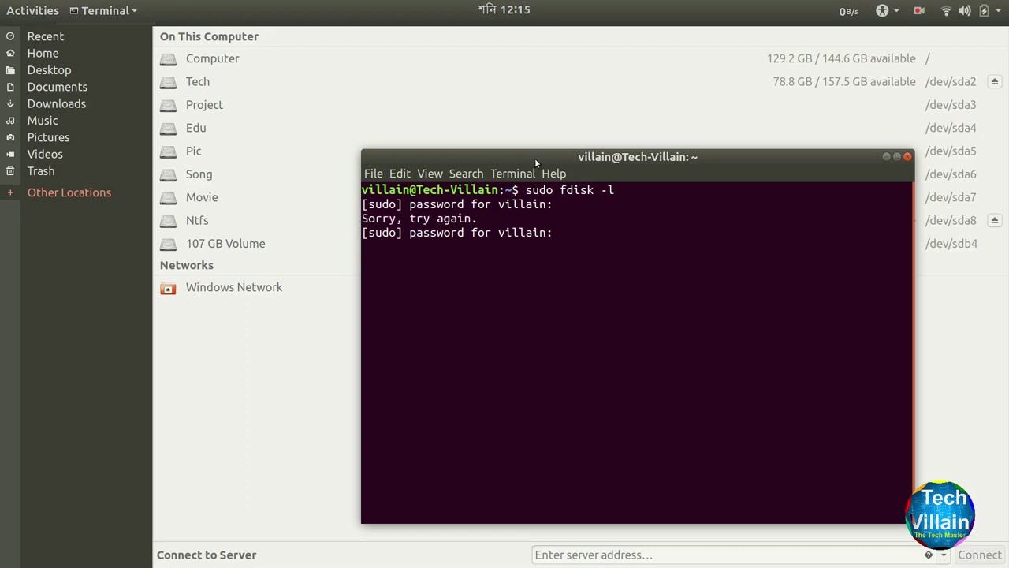
pyautogui.press('Return')
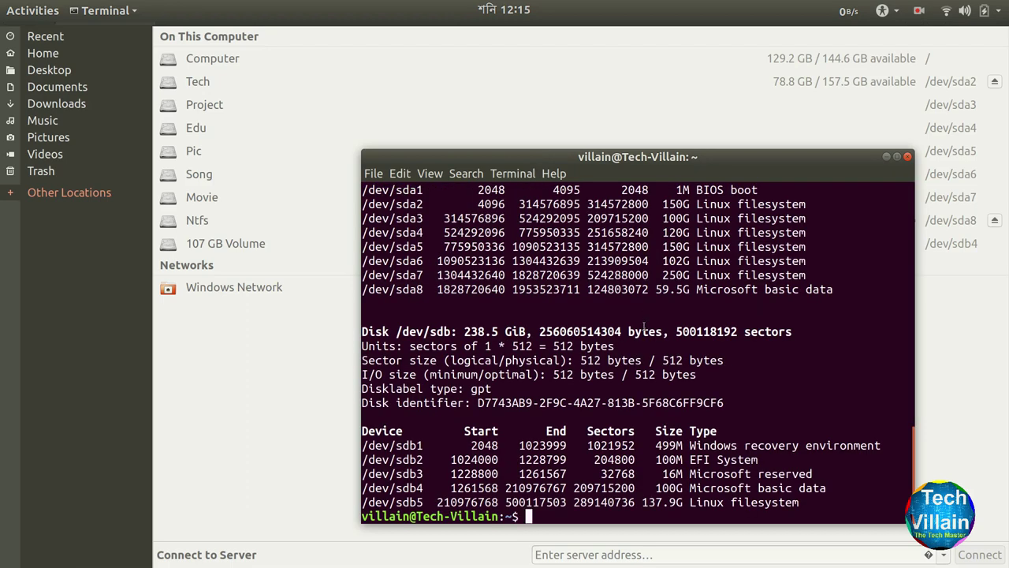
# - Review the partition list for the Ntfs drive's device and repair it with "sudo ntfsfix /dev/sda8"
pyautogui.scroll(2, 579, 355)
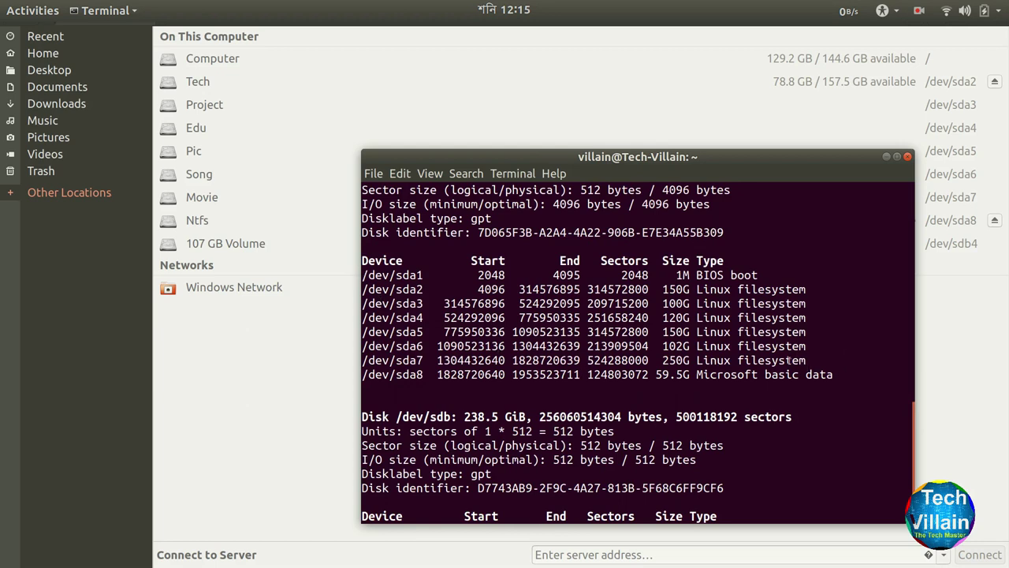
pyautogui.moveTo(531, 151); pyautogui.dragTo(498, 112)
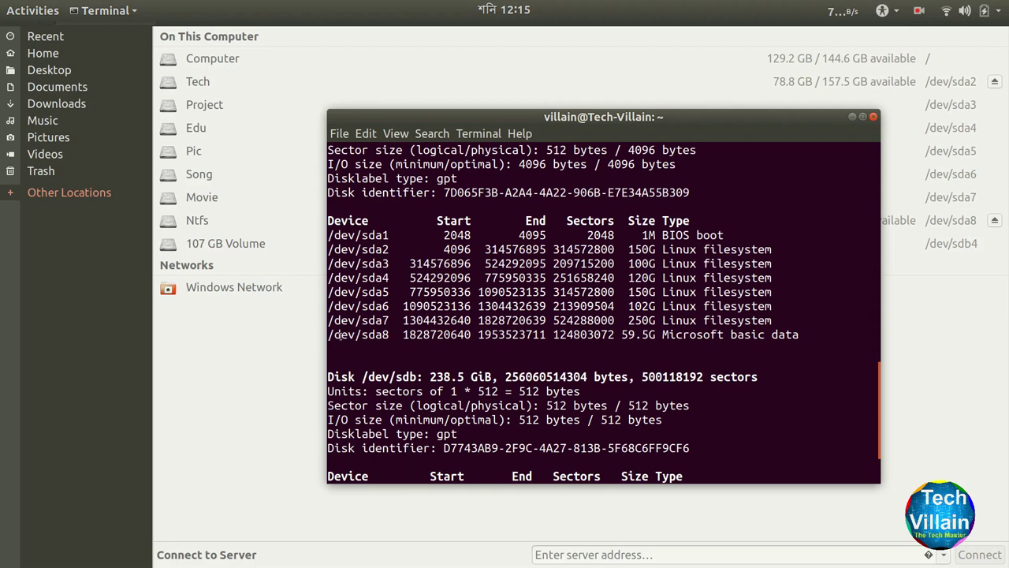
pyautogui.scroll(-2, 578, 309)
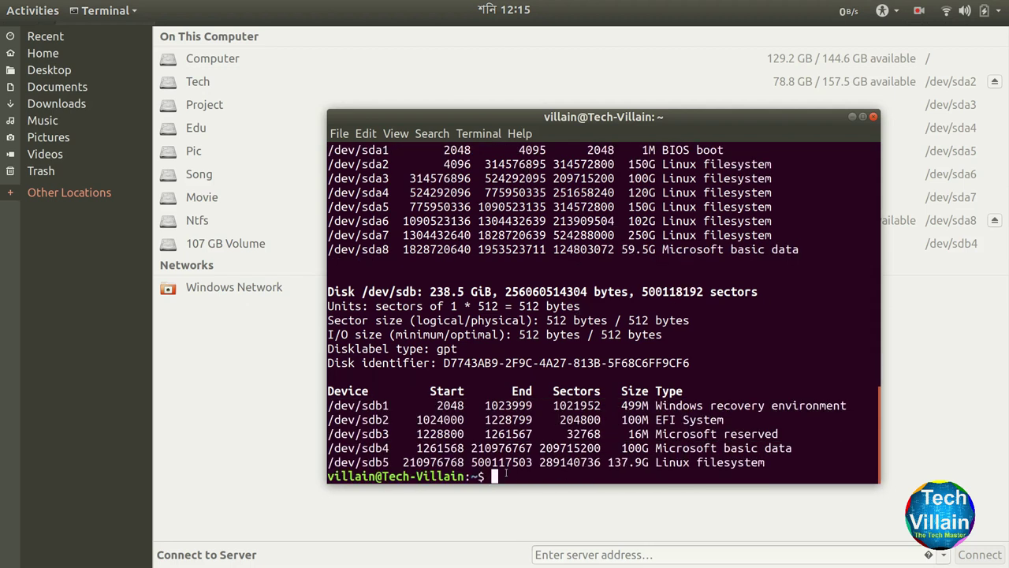
pyautogui.write('sudo ntfsfix')
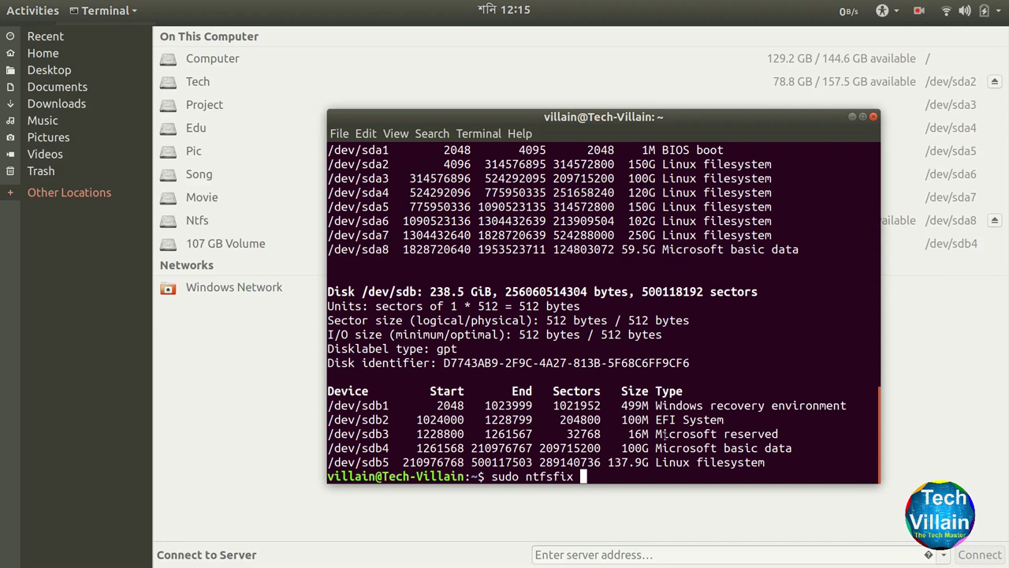
pyautogui.write('/dev/sda8')
pyautogui.press('Return')
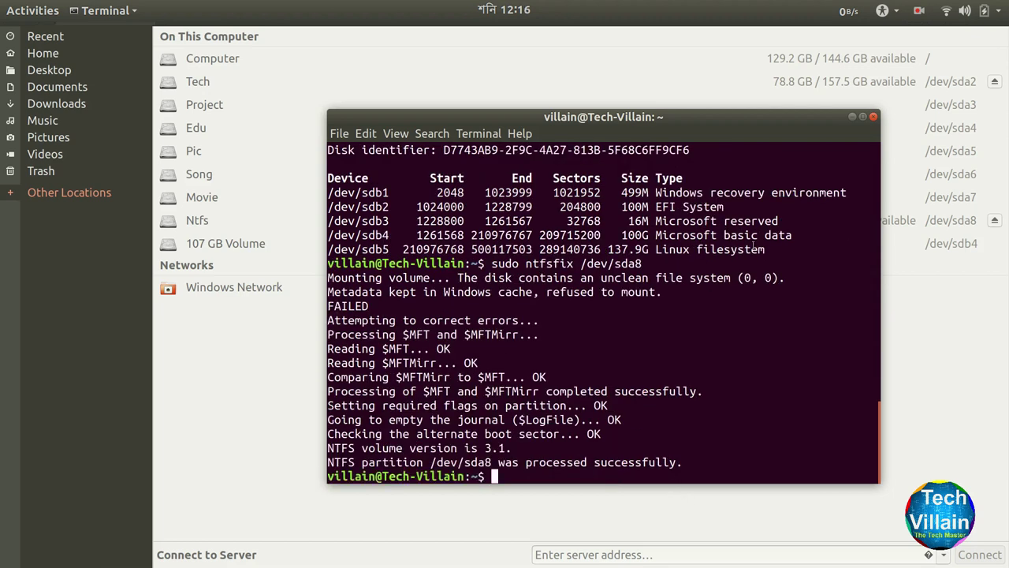
# - Minimize the terminal, unmount the Ntfs drive in Other Locations, and open it again
pyautogui.click(852, 118)
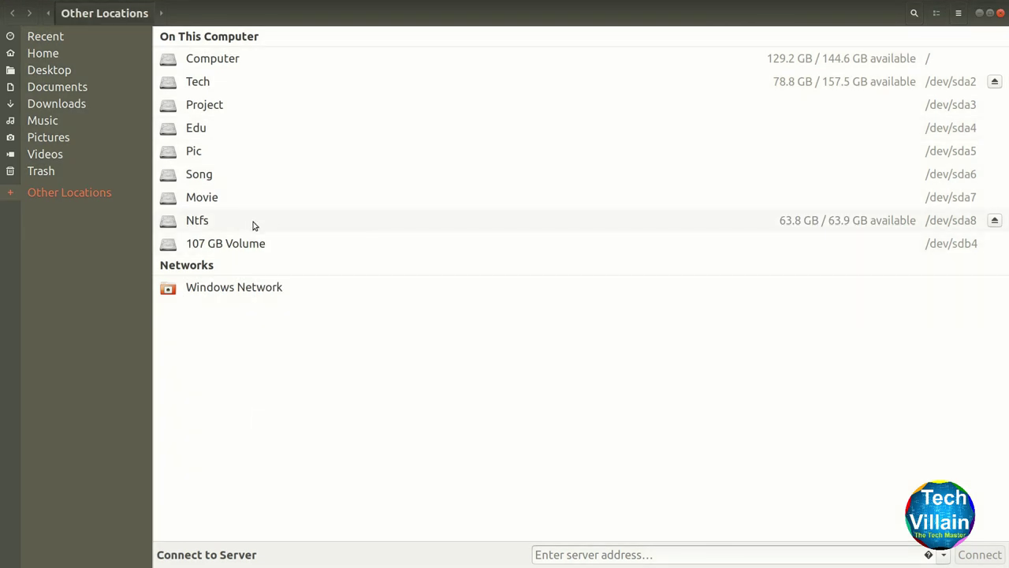
pyautogui.click(994, 224)
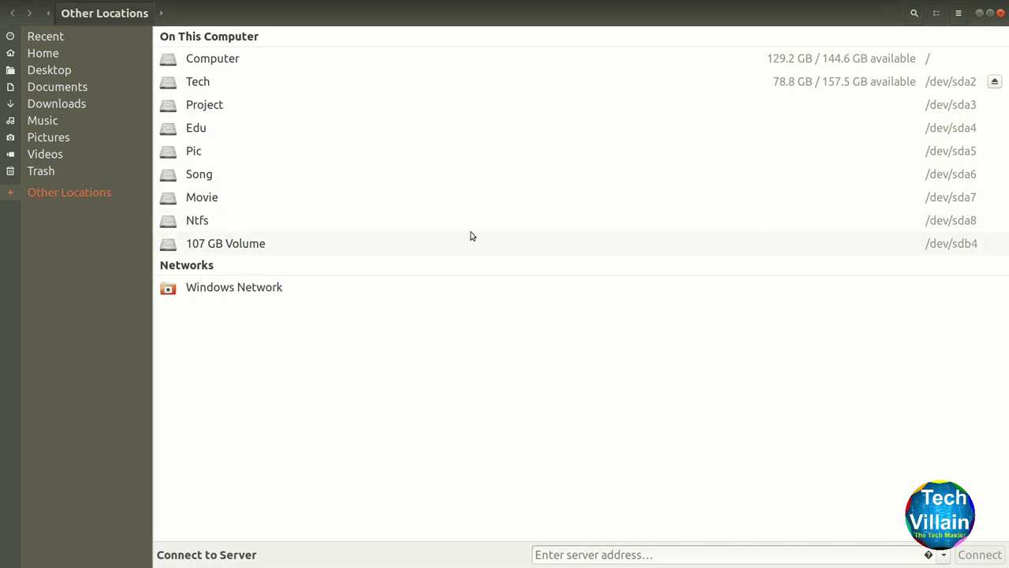
pyautogui.click(251, 226)
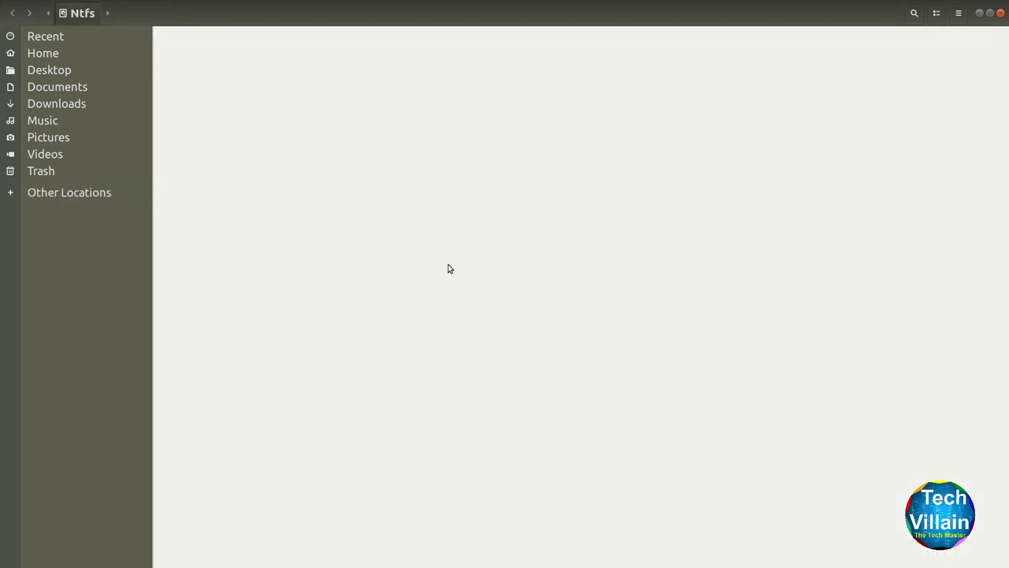
# - Create a new folder named "abcd" on the Ntfs drive and clear the selection
pyautogui.rightClick(439, 151)
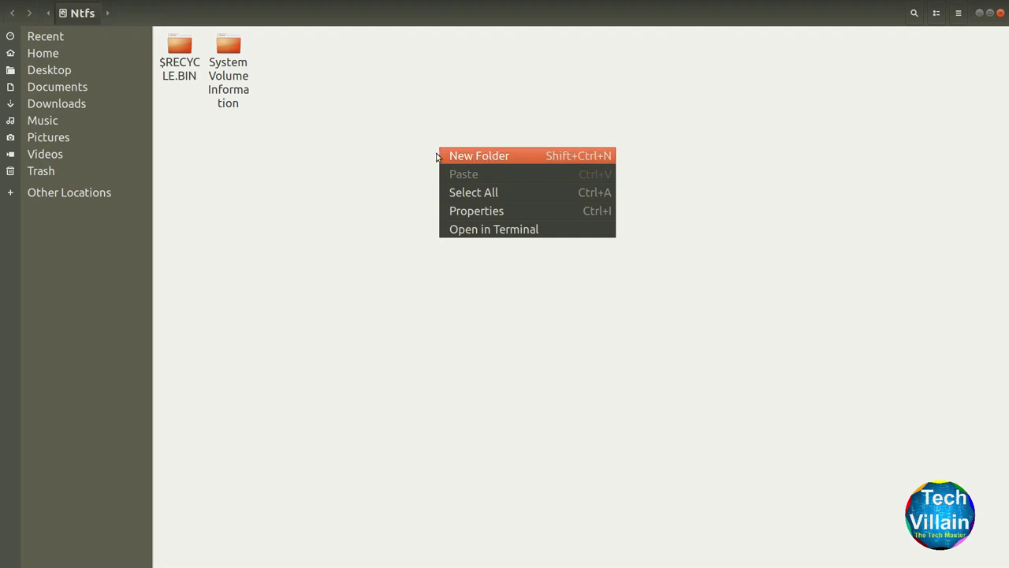
pyautogui.click(498, 157)
pyautogui.write('abcd')
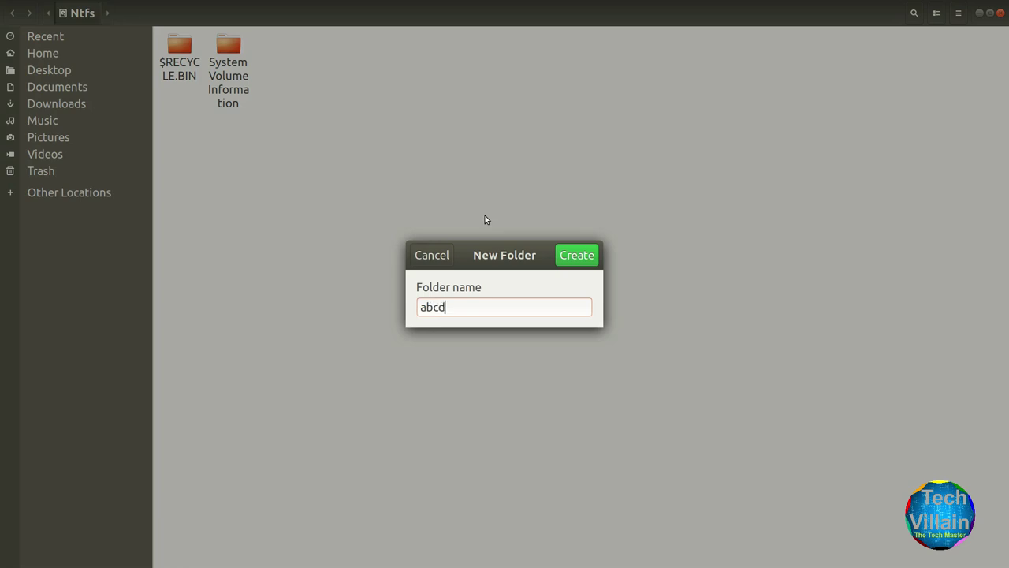
pyautogui.press('Return')
pyautogui.click(318, 190)
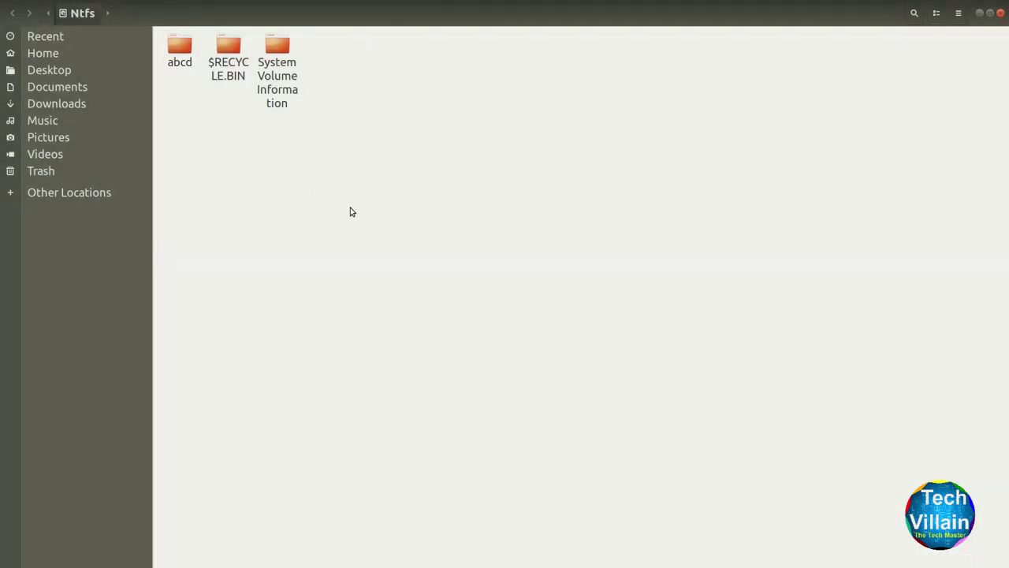
pyautogui.click(185, 56)
pyautogui.click(311, 112)
pyautogui.press('Right')
pyautogui.press('Left')
pyautogui.click(290, 95)
pyautogui.click(434, 153)
# - Switch from Files to the Writer document, add the list item "8)Create file or folder." followed by a new line, and minimize it
pyautogui.click(980, 13)
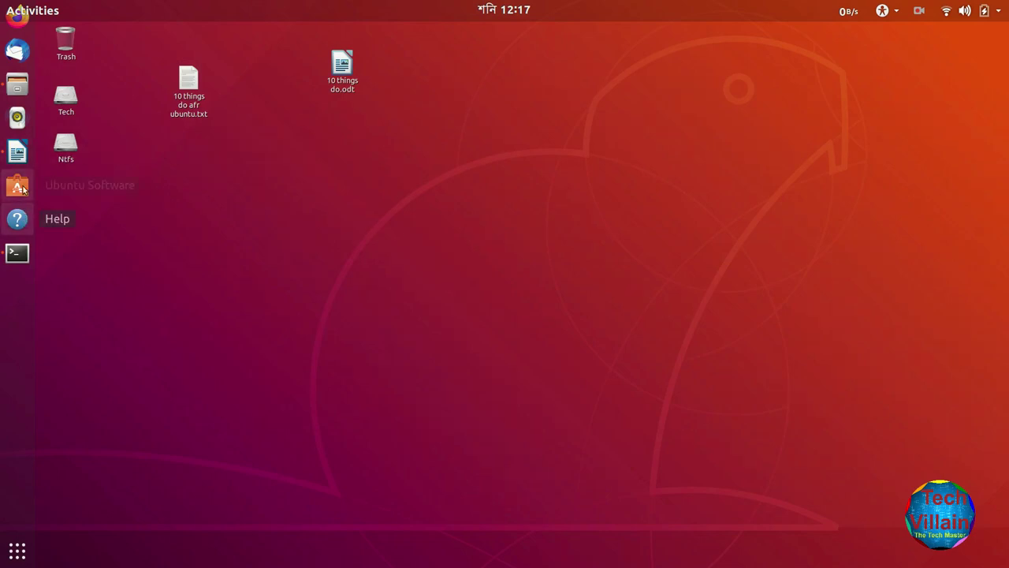
pyautogui.click(17, 154)
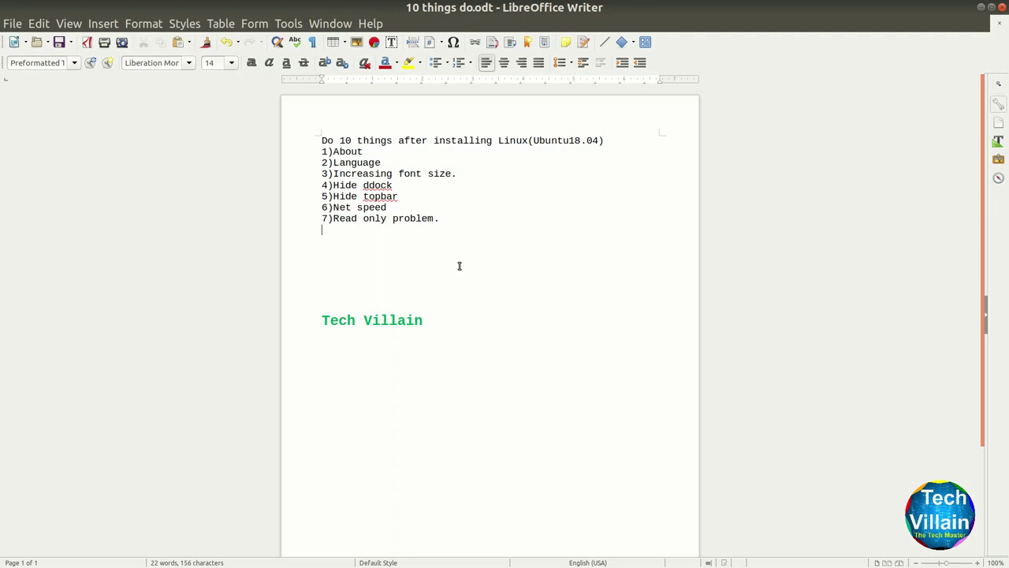
pyautogui.write('8)C')
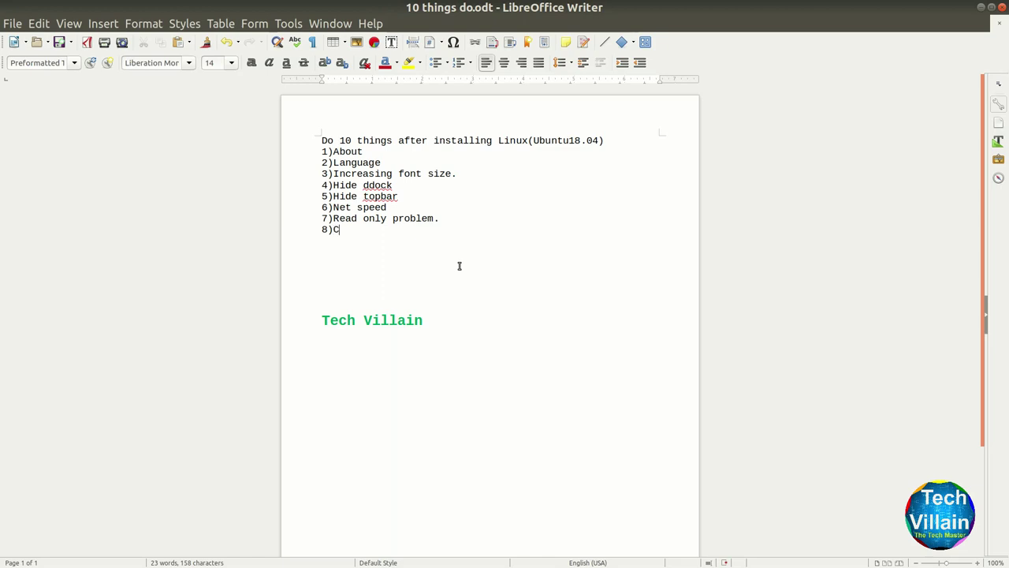
pyautogui.write('reate file or folder')
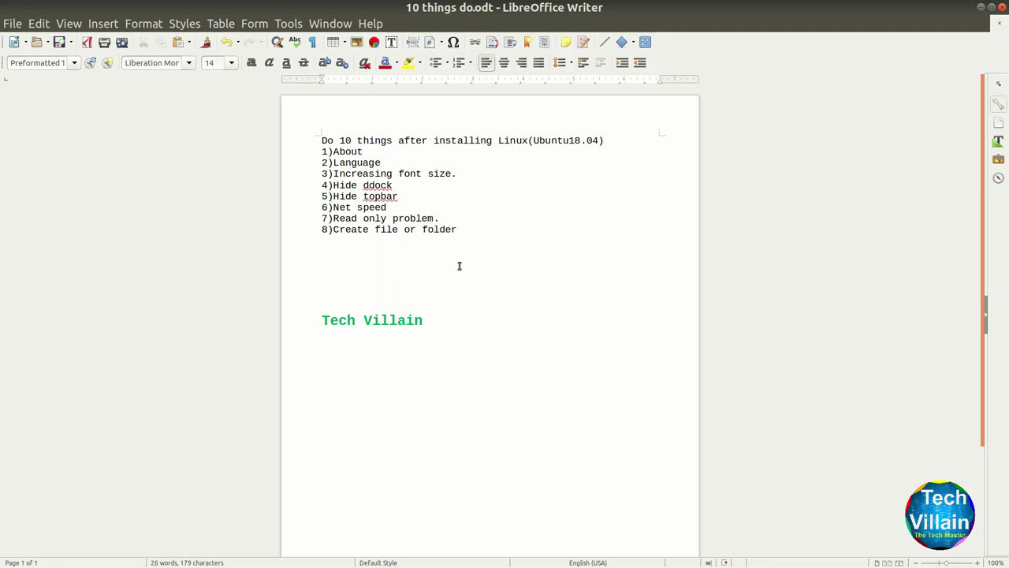
pyautogui.write('.')
pyautogui.press('Return')
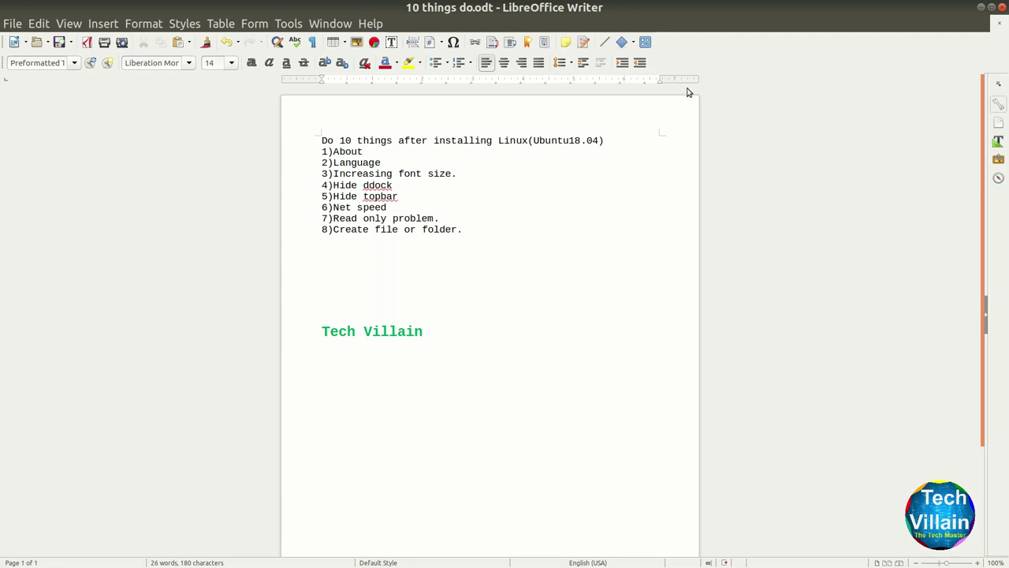
pyautogui.click(981, 7)
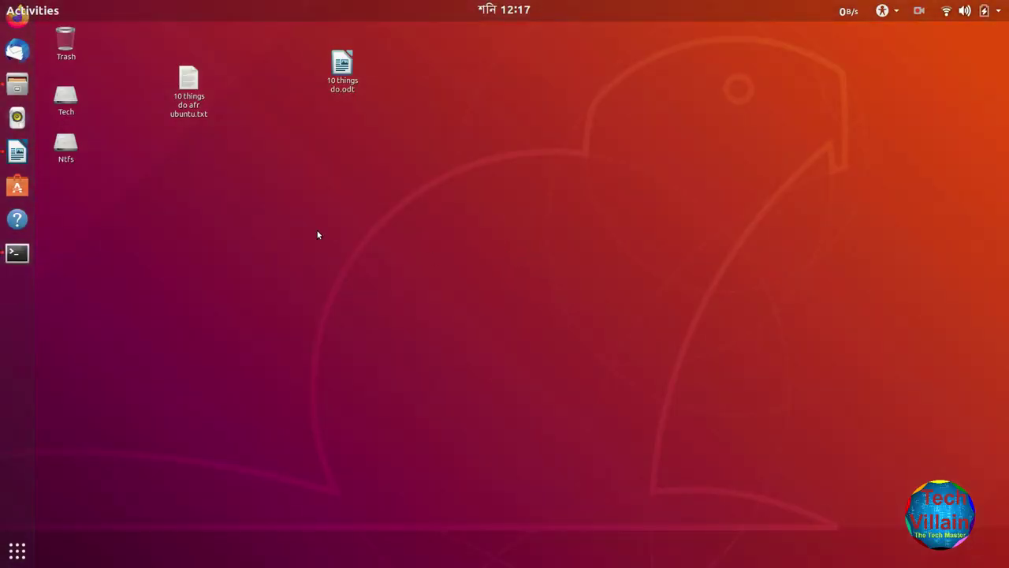
# - Switch back to Files and create a folder named "abhsgdh" on the Ntfs drive
pyautogui.click(17, 90)
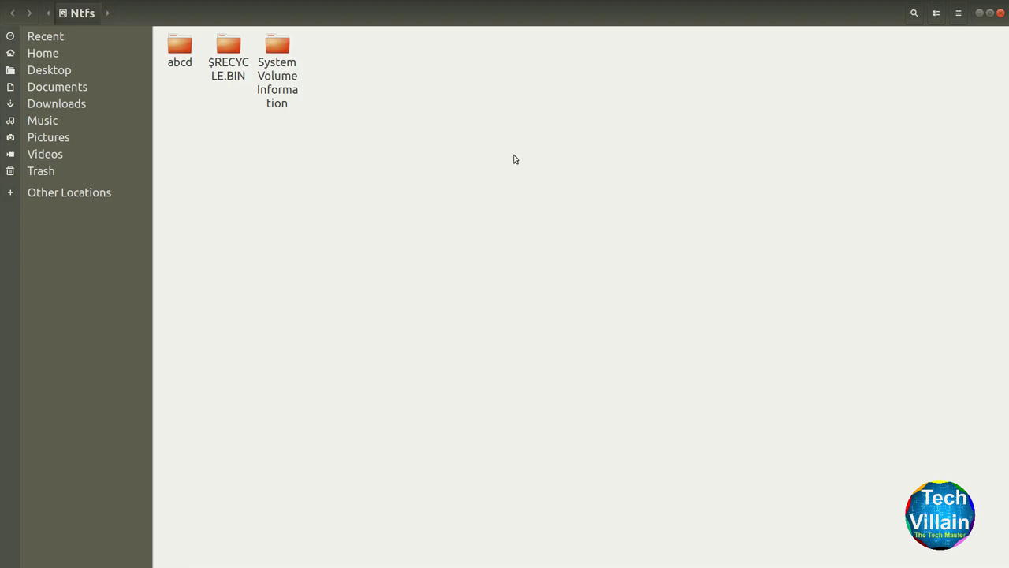
pyautogui.rightClick(494, 143)
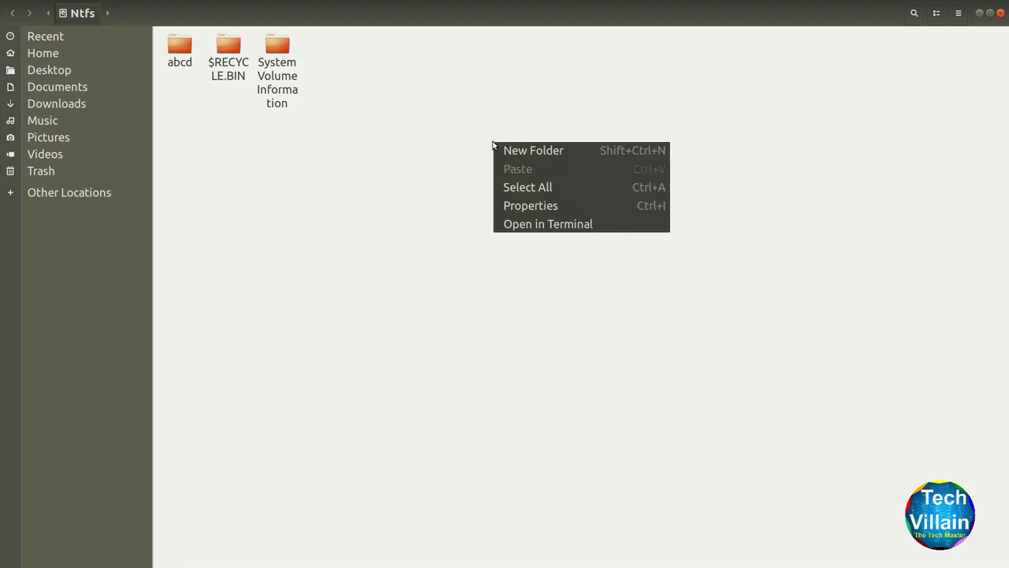
pyautogui.click(548, 151)
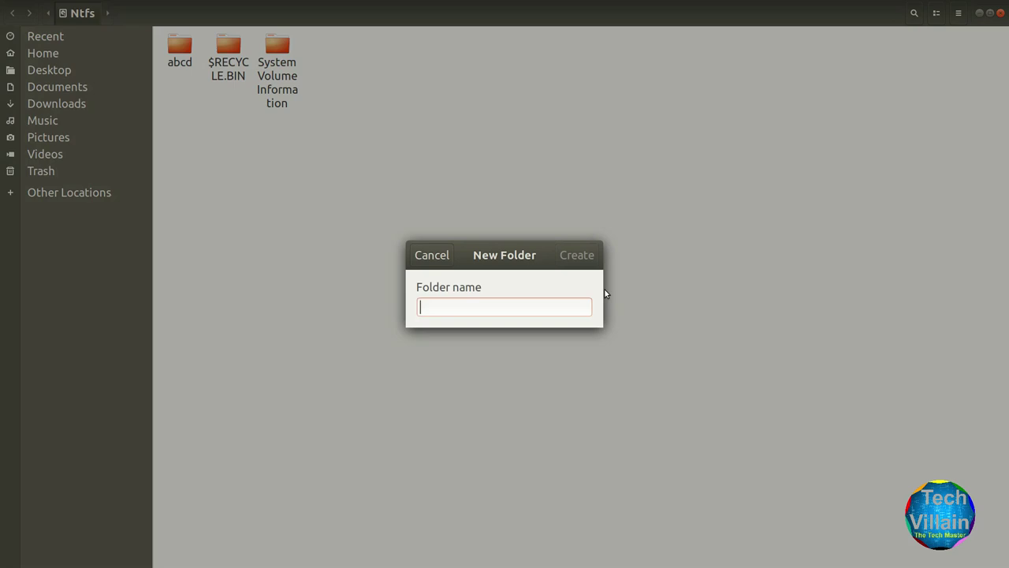
pyautogui.write('abhsgdh')
pyautogui.press('Return')
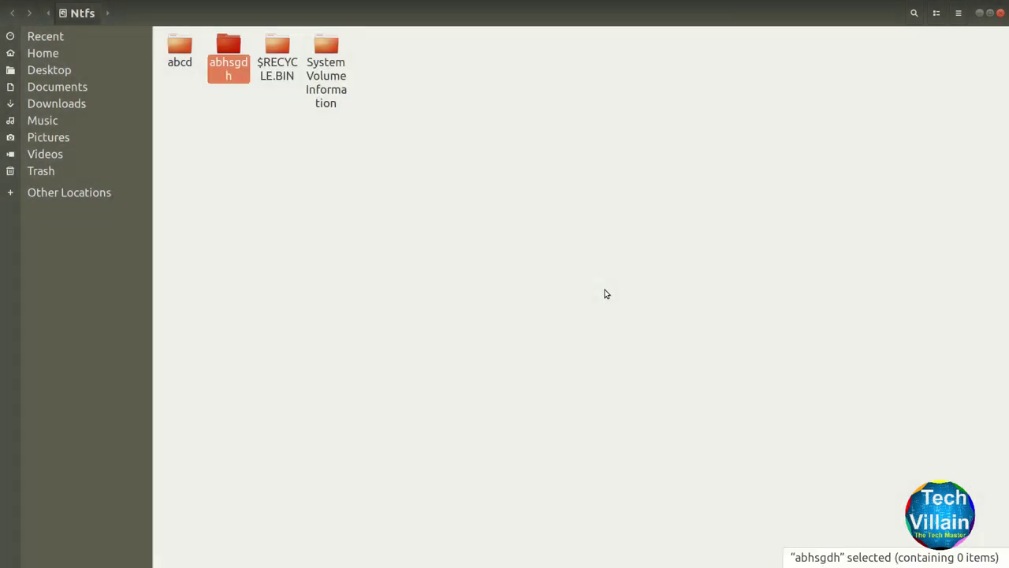
# - Clear the folder selection and check which creation options are offered for the empty area of the Ntfs drive
pyautogui.click(579, 257)
pyautogui.rightClick(551, 157)
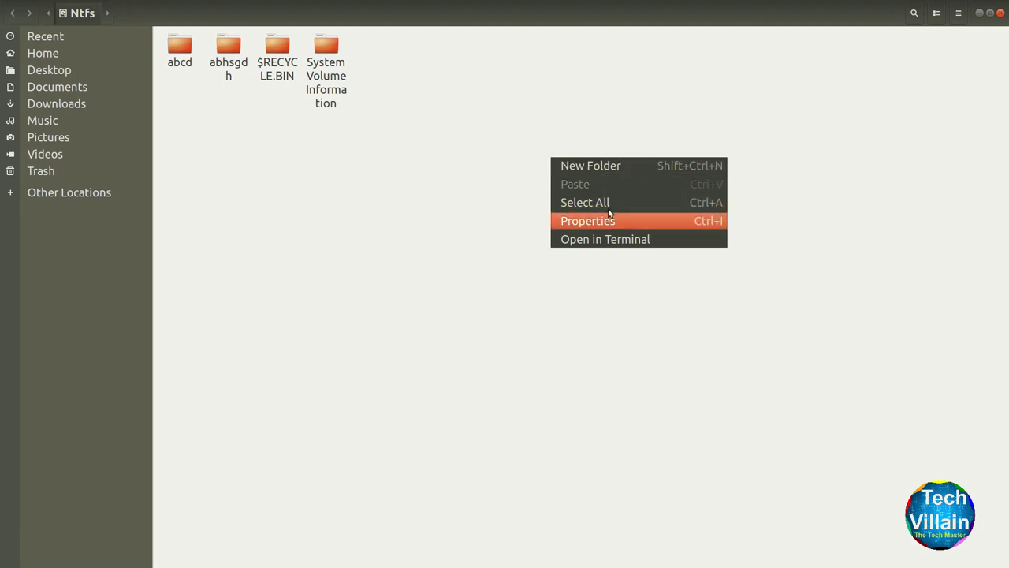
pyautogui.click(442, 191)
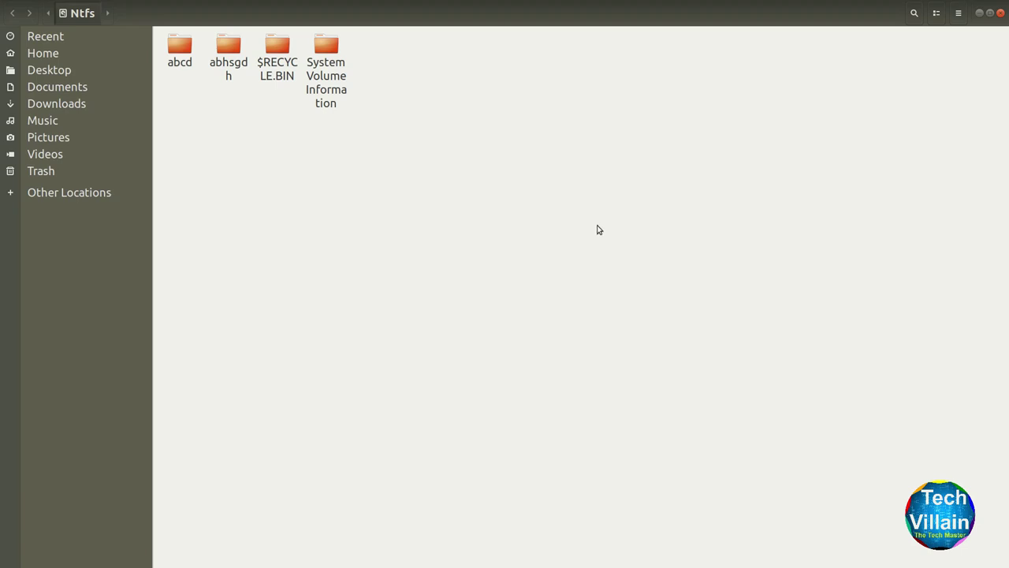
# - Open a terminal in the Ntfs drive's folder and create an empty file named abcde.txt with the touch command
pyautogui.rightClick(563, 183)
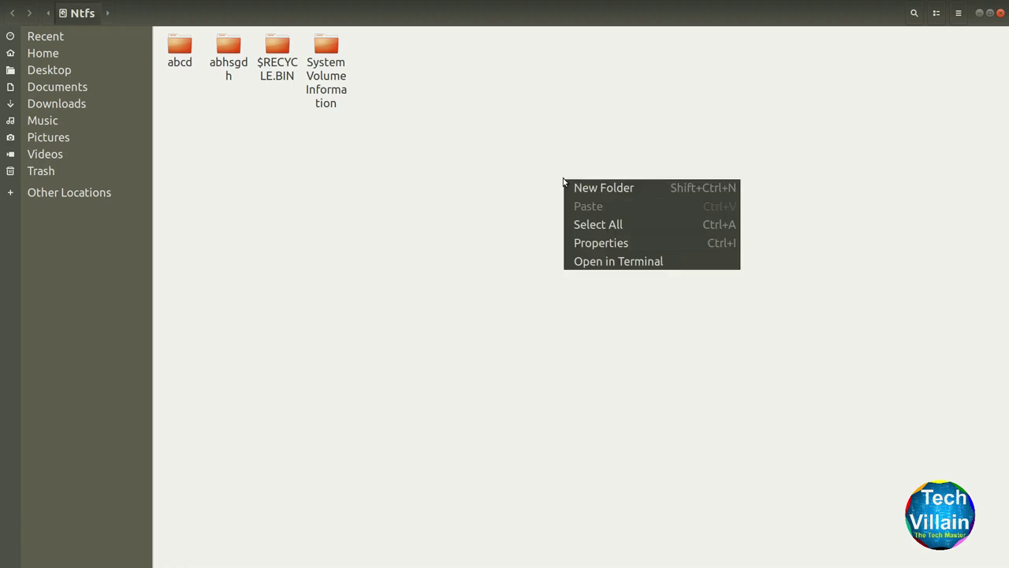
pyautogui.click(652, 271)
pyautogui.moveTo(158, 34); pyautogui.dragTo(471, 177)
pyautogui.write('touch')
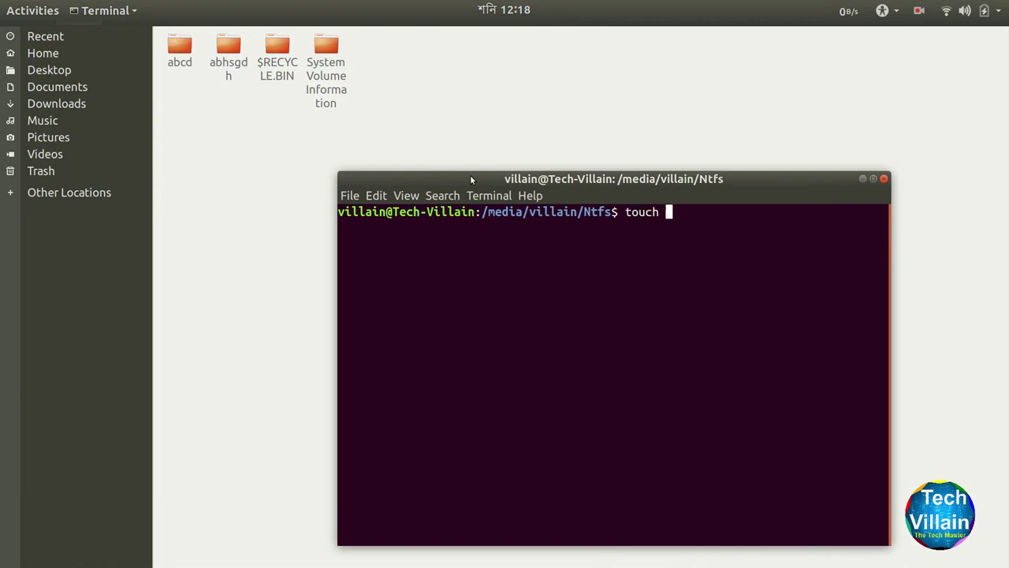
pyautogui.write(' abcde.txt')
pyautogui.press('Return')
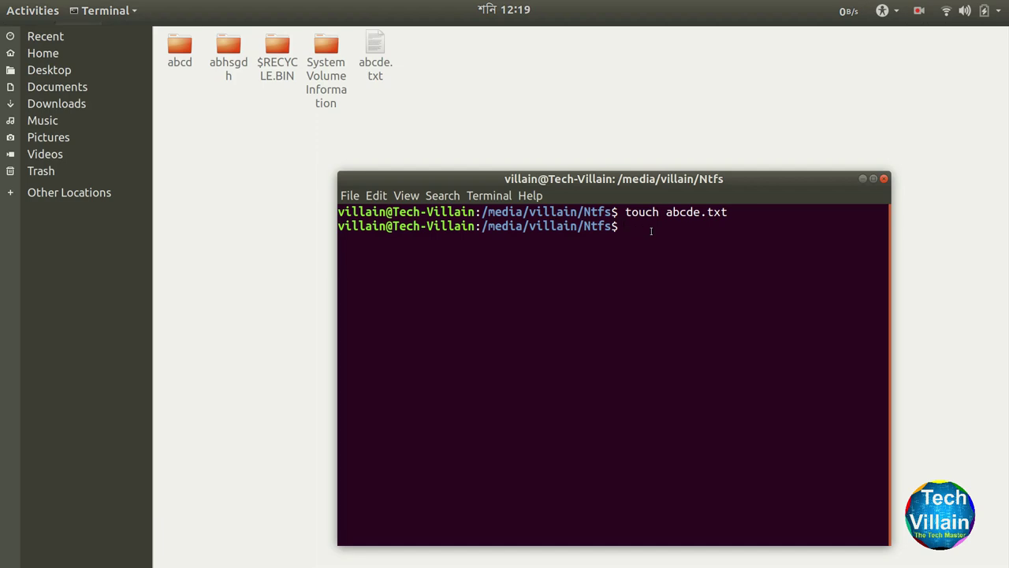
# - Run touch "gdsafhg jjhfdjsf jjgdgfhj".txt in the terminal to create a file whose name contains spaces
pyautogui.write('touch "gdsafhg')
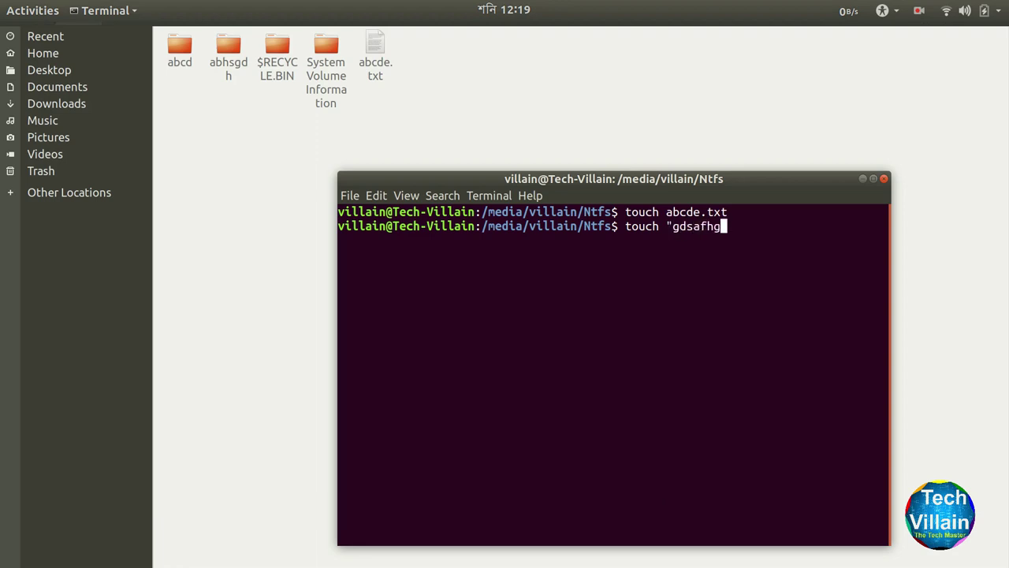
pyautogui.write(' jjhfdjsf jjgdgfhj"')
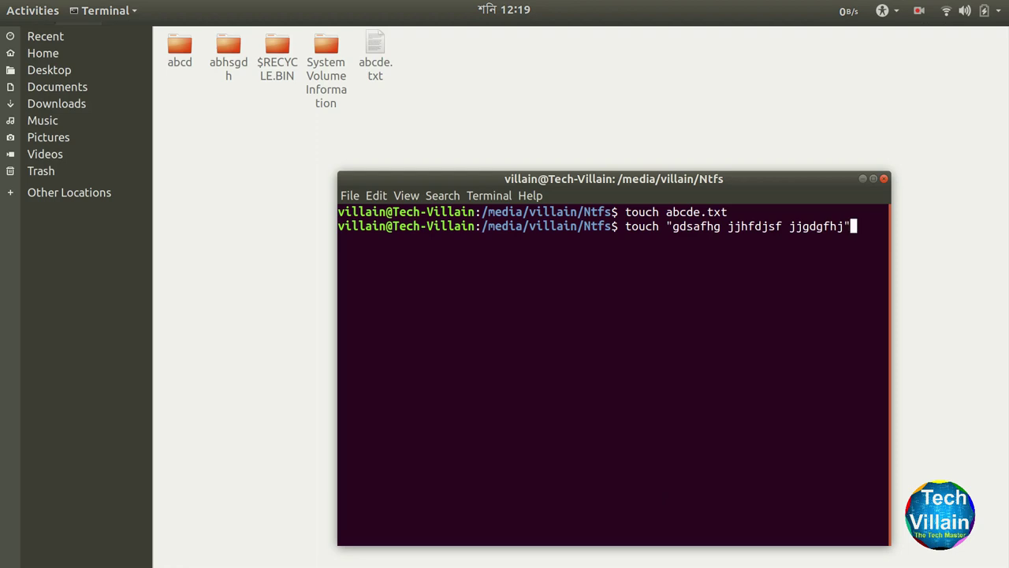
pyautogui.write('.txt')
pyautogui.press('Return')
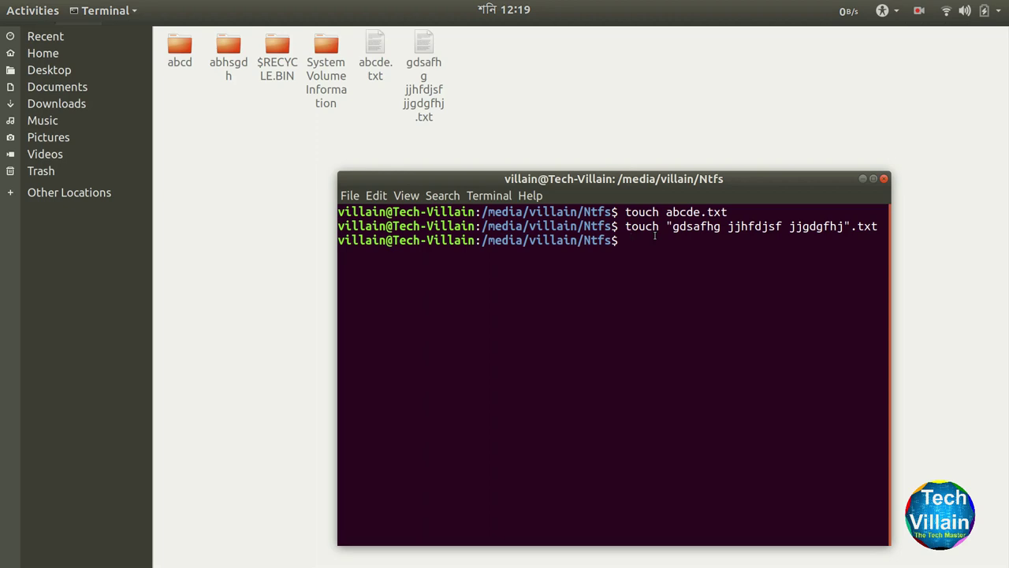
# - Run touch hfjdash jhdj jhdfj.txt without quotation marks to create three separate files on the Ntfs drive
pyautogui.write('touch hfjdash jhdj jhdfj')
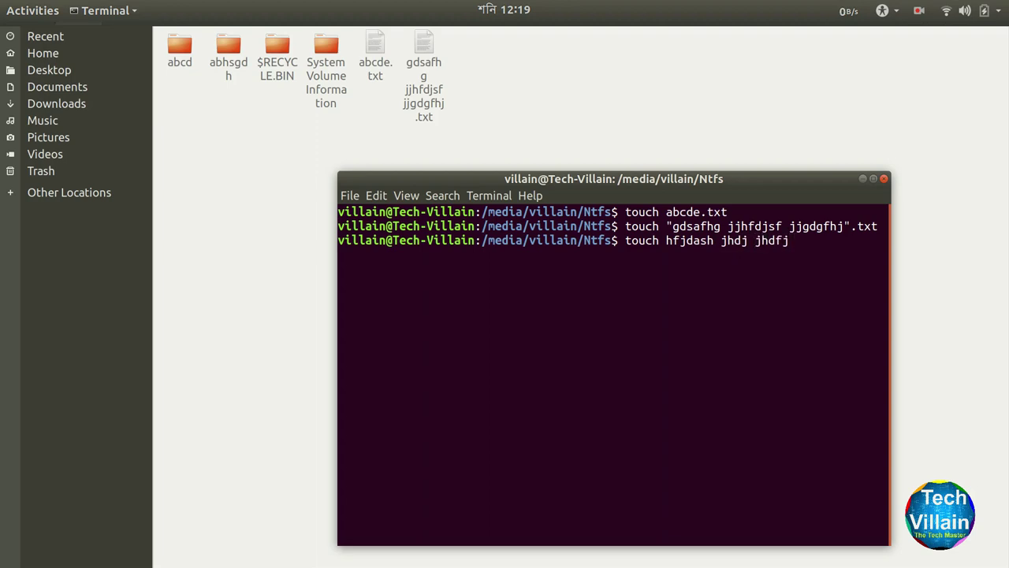
pyautogui.write('.txt')
pyautogui.press('Return')
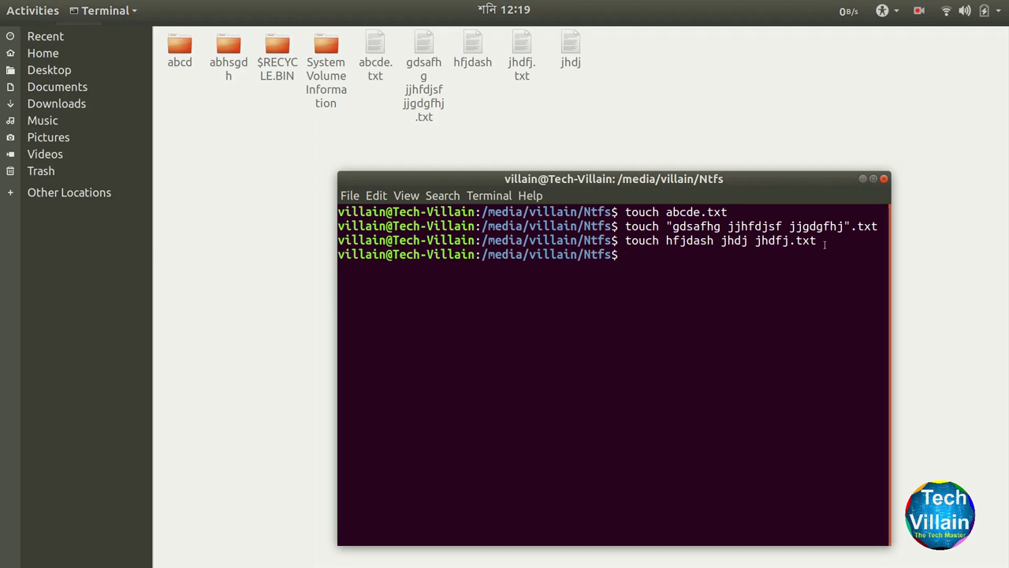
# - Minimize the terminal and move the five newly created files on the Ntfs drive to the trash
pyautogui.click(863, 180)
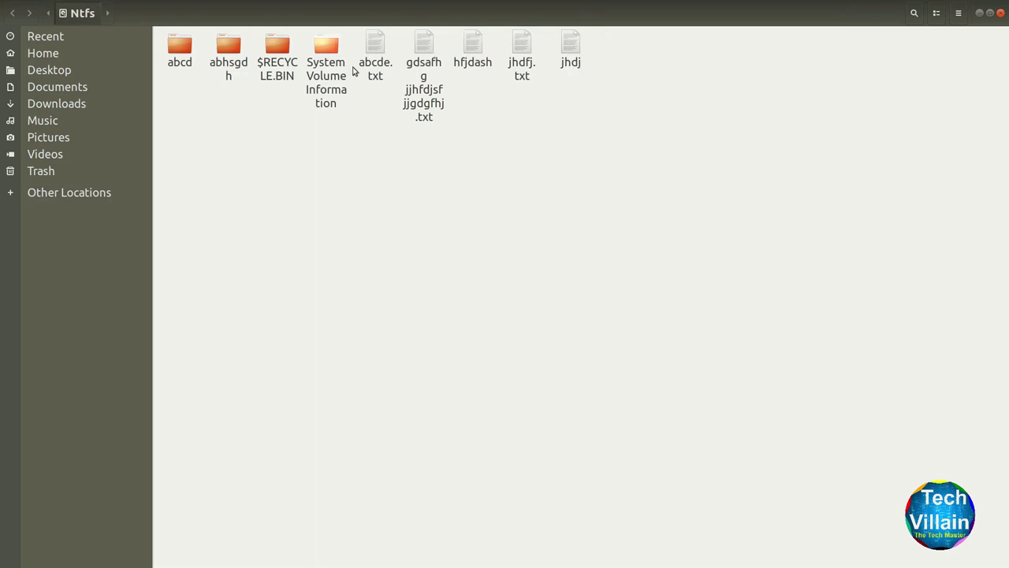
pyautogui.moveTo(628, 67); pyautogui.dragTo(369, 59)
pyautogui.rightClick(417, 70)
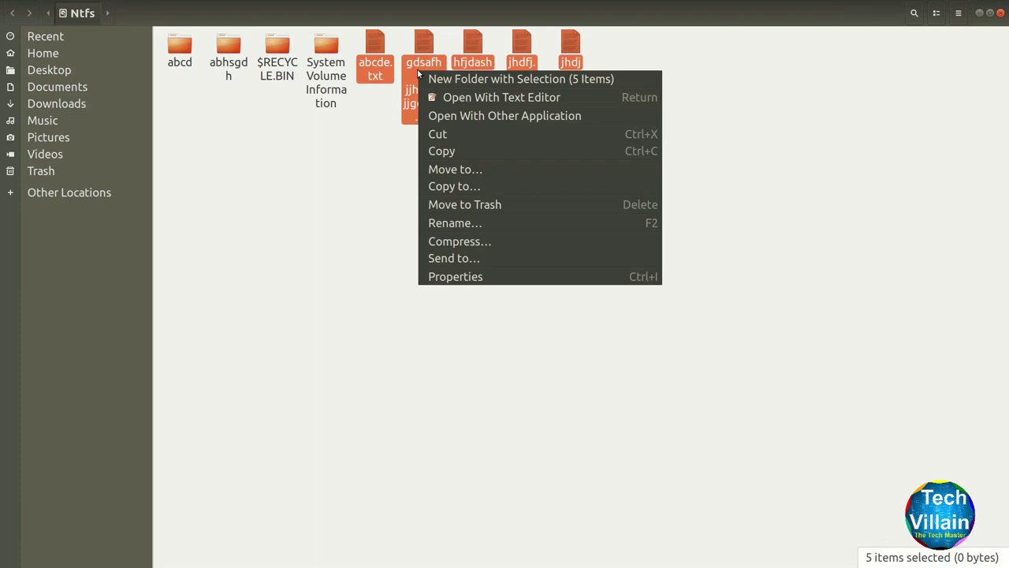
pyautogui.click(505, 206)
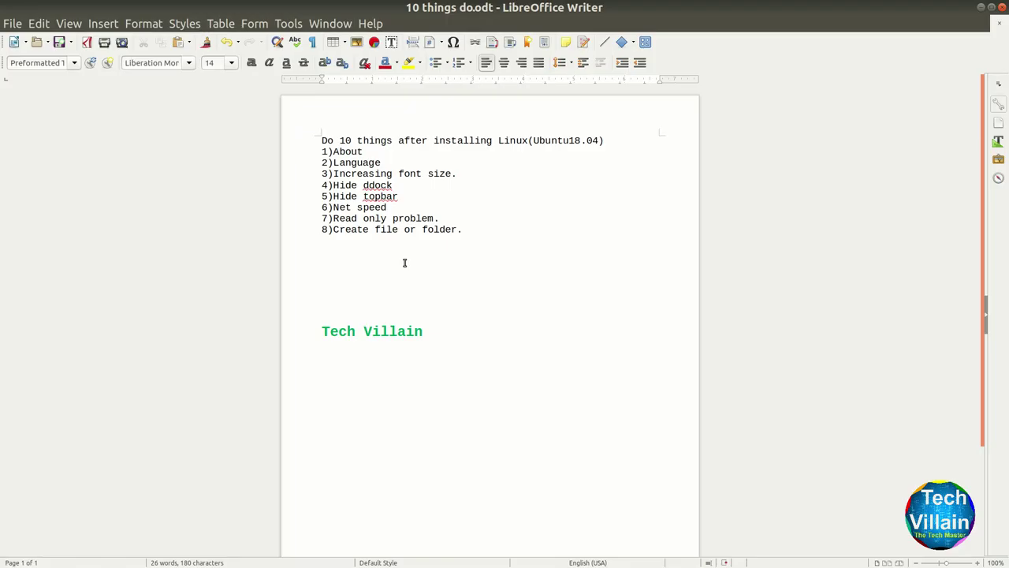
# - In the Writer document, add the list item "9)Brightness ." followed by a new line
pyautogui.write('9)Bri')
pyautogui.press('BackSpace')
pyautogui.write('ness .')
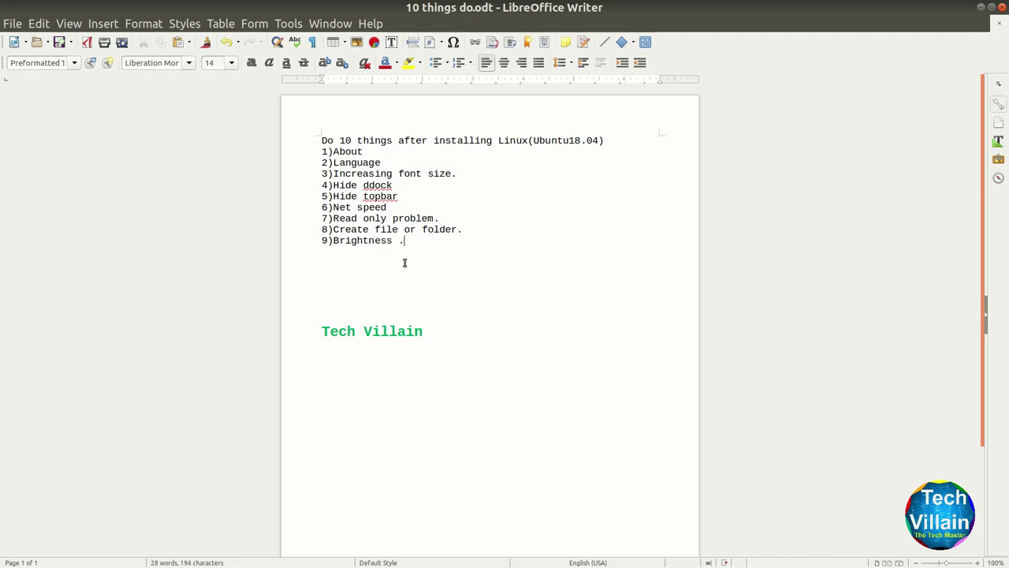
pyautogui.press('Return')
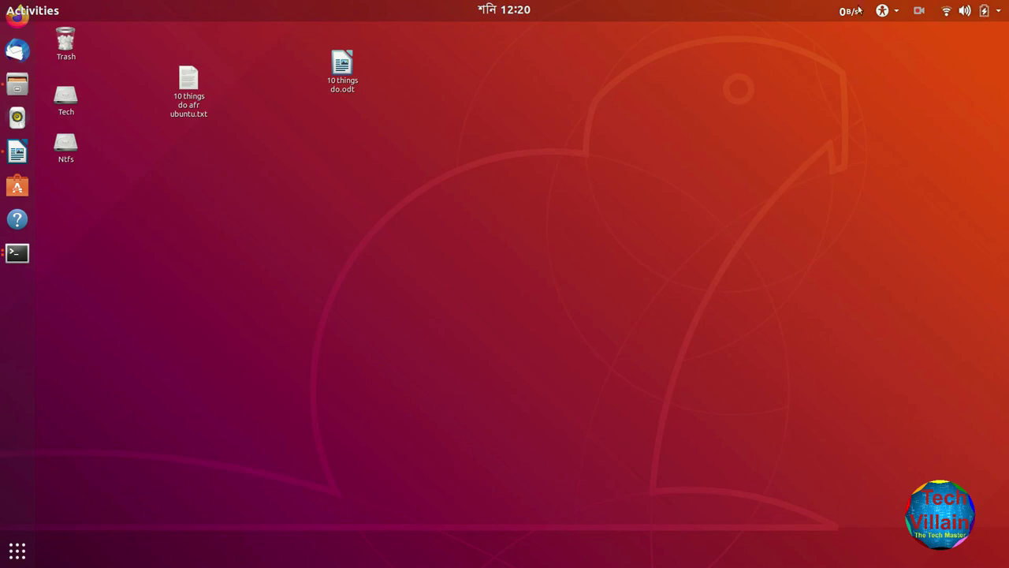
# - Raise the headphone volume slightly and lower the screen brightness a little from the desktop's system controls
pyautogui.click(974, 11)
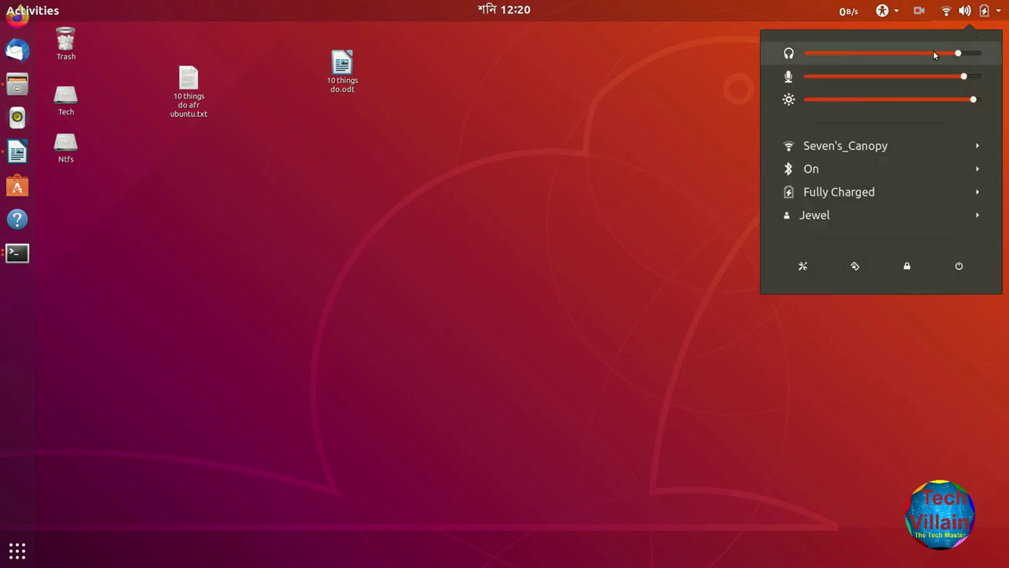
pyautogui.moveTo(956, 53)
pyautogui.mouseDown()
pyautogui.moveTo(874, 53)
pyautogui.moveTo(960, 53)
pyautogui.mouseUp()
pyautogui.moveTo(973, 100)
pyautogui.mouseDown()
pyautogui.moveTo(851, 100)
pyautogui.moveTo(972, 101)
pyautogui.mouseUp()
pyautogui.click(980, 13)
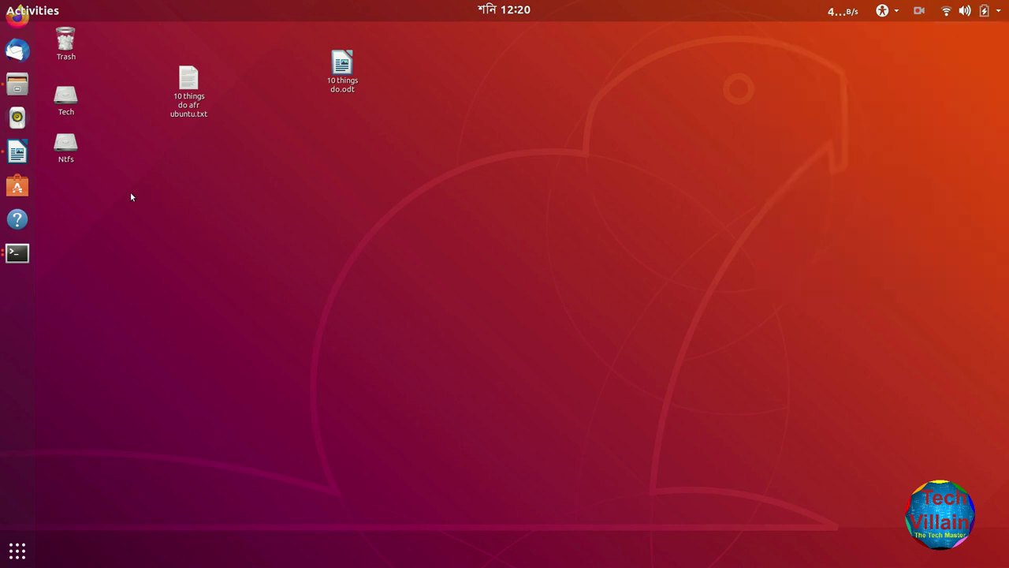
# - Switch back to the Writer document and add the list item "10)Rotate problem." followed by a new line
pyautogui.click(17, 151)
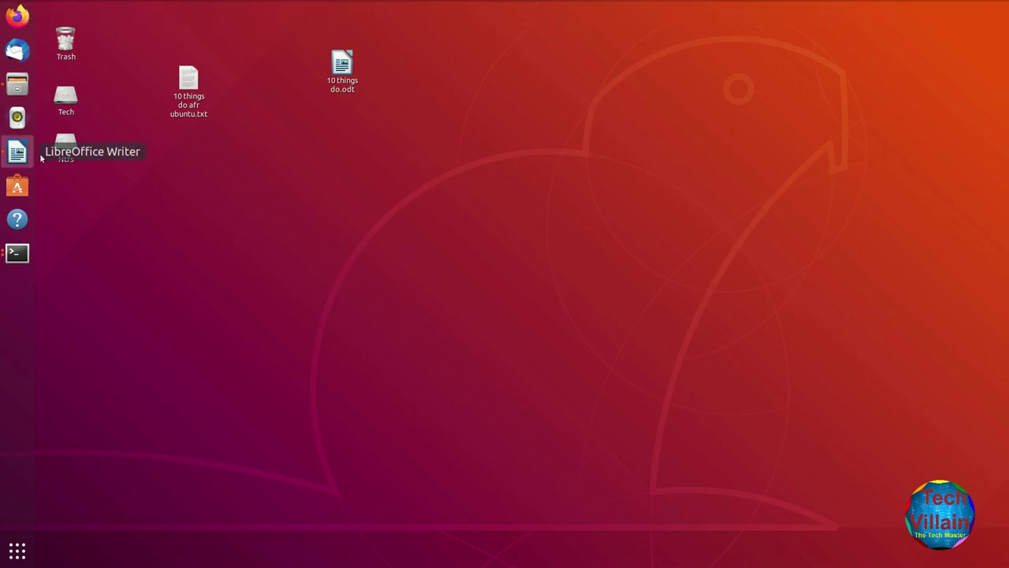
pyautogui.write('0)')
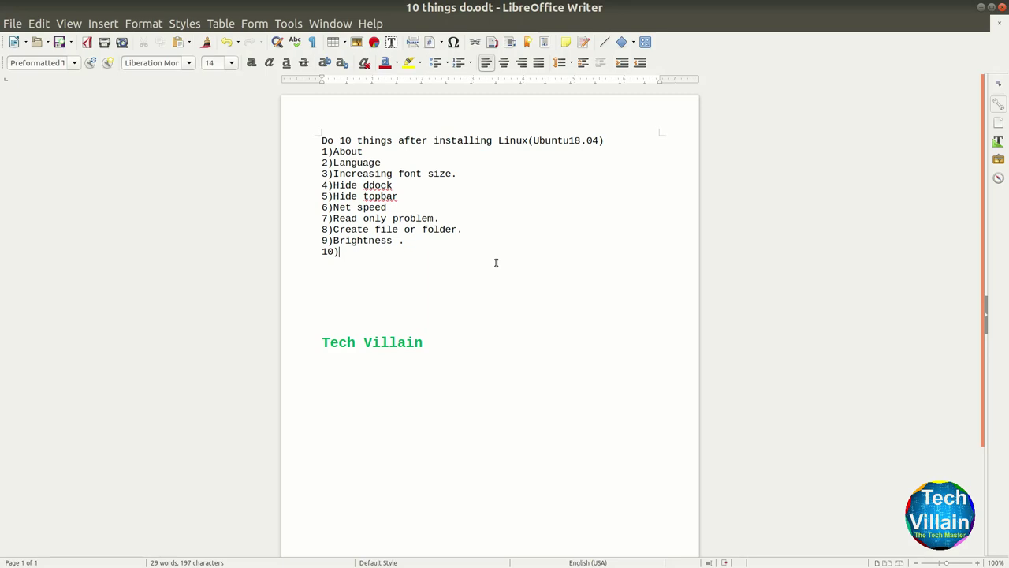
pyautogui.write('Rotate problem')
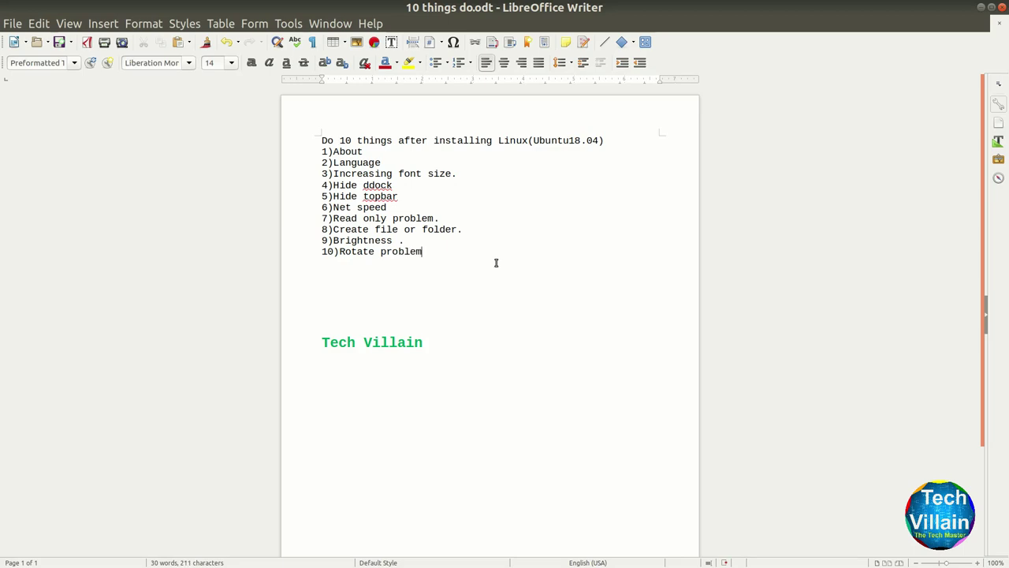
pyautogui.write('.')
pyautogui.press('Return')
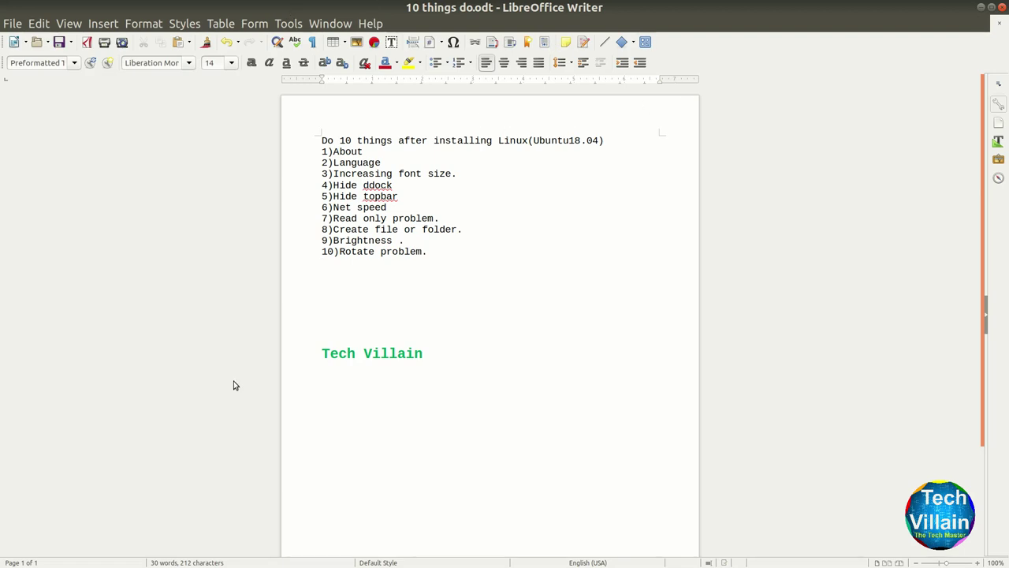
# - Minimize Writer, toggle the screen rotation lock from the desktop's system controls, and switch it back to its original state
pyautogui.click(981, 7)
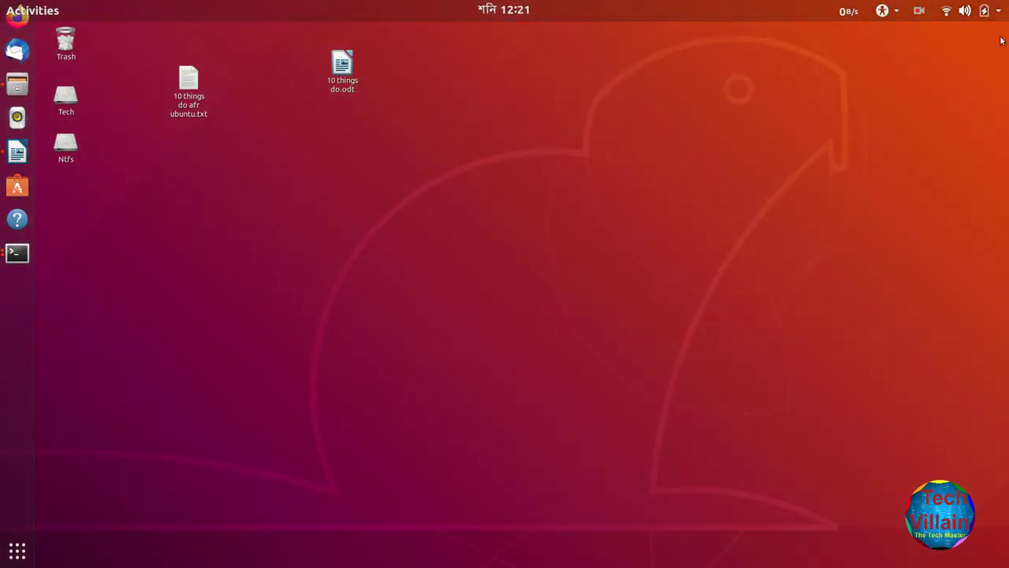
pyautogui.click(986, 10)
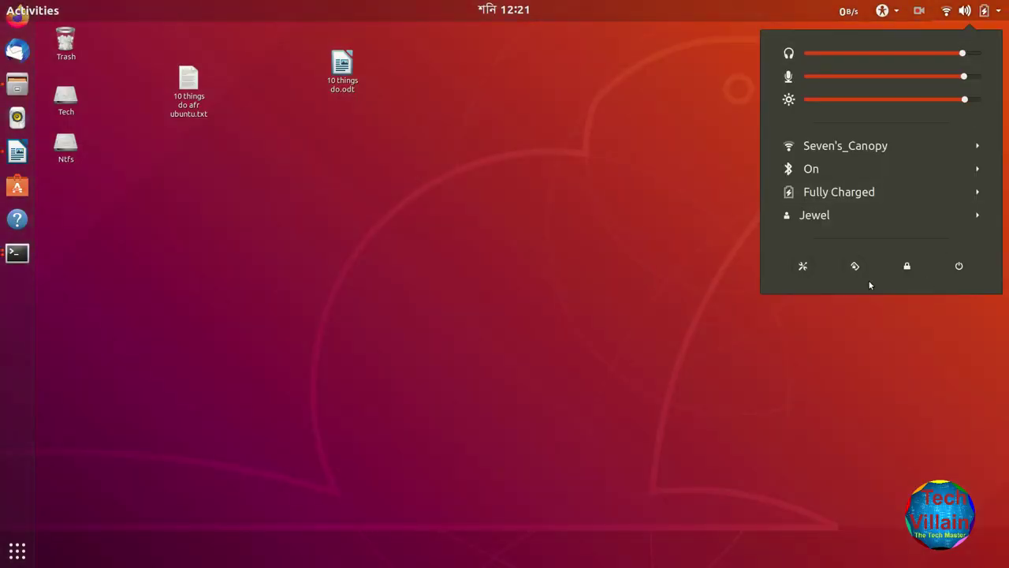
pyautogui.click(850, 268)
pyautogui.click(978, 11)
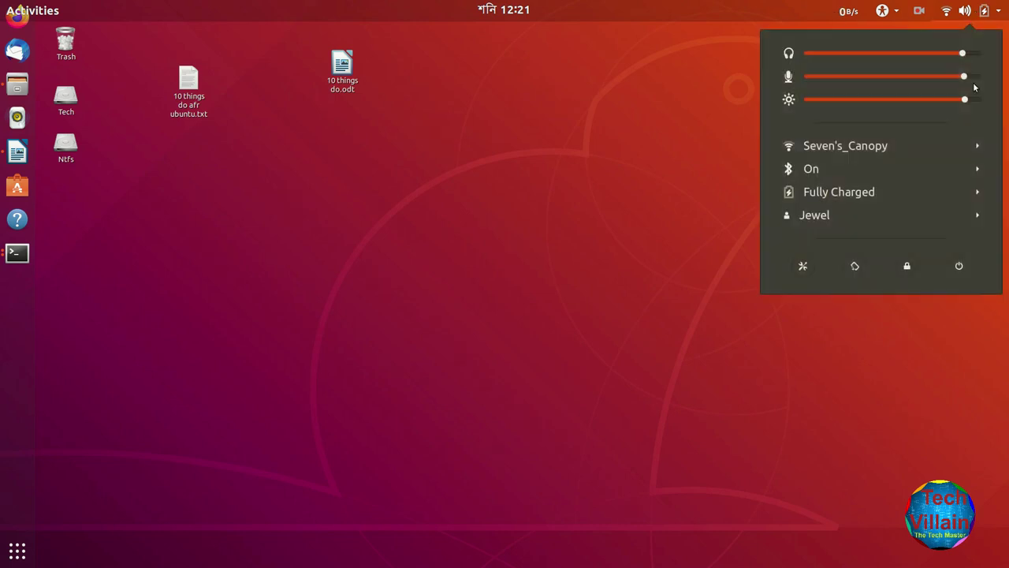
pyautogui.click(855, 268)
pyautogui.click(978, 11)
pyautogui.click(497, 214)
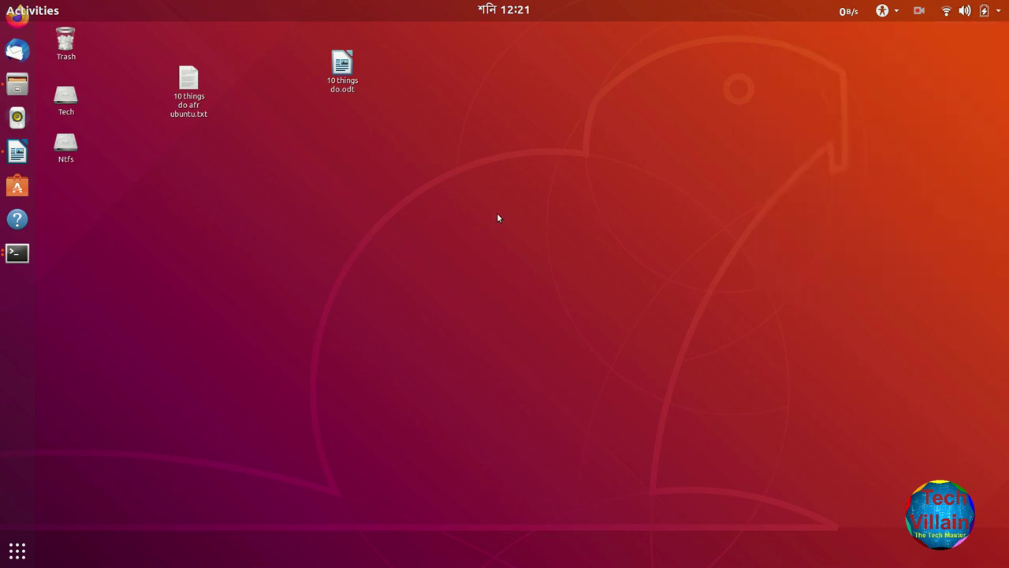